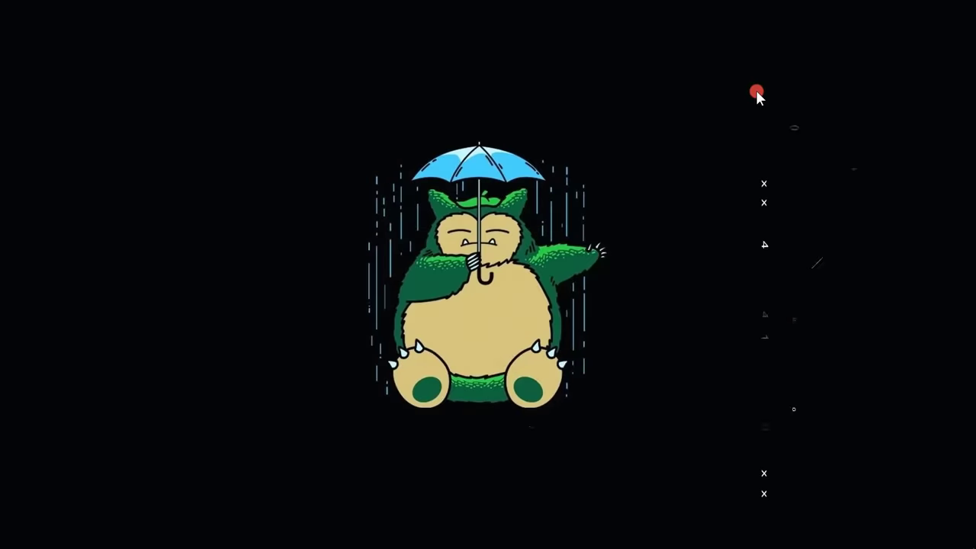
Open the black-and-white portrait of the curly-haired, bearded man in Photoshop from the file folder.
mouse_move(230, 544)
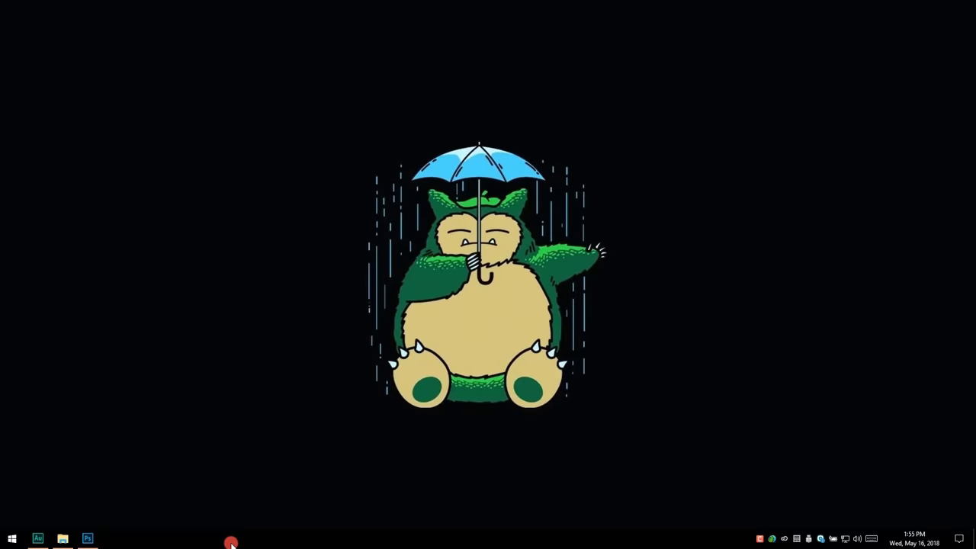
click(92, 538)
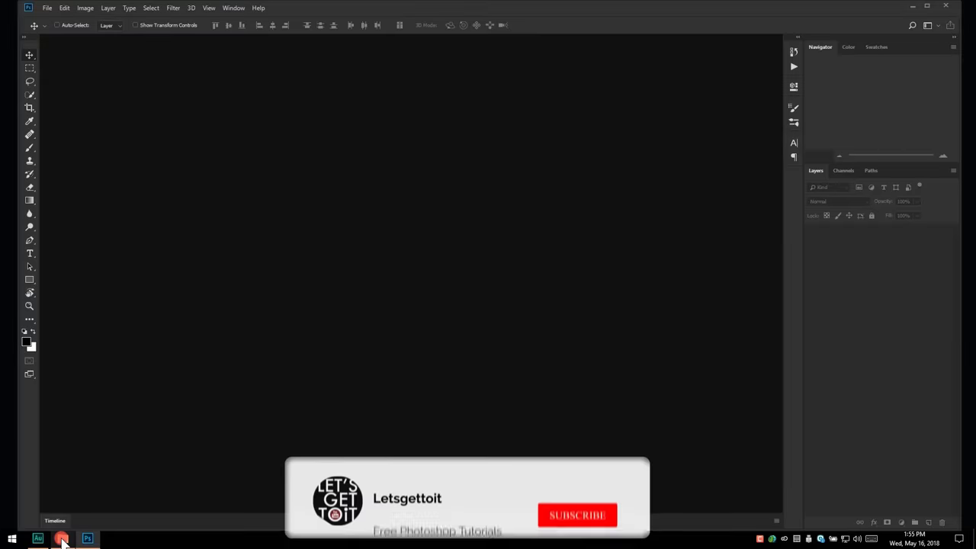
click(62, 539)
drag(330, 243, 115, 210)
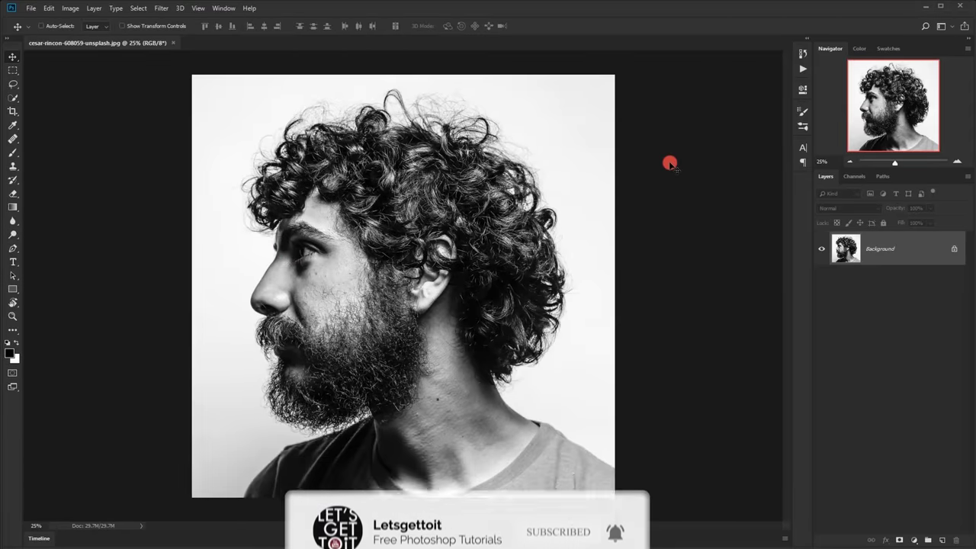
scroll(669, 163, up, 1)
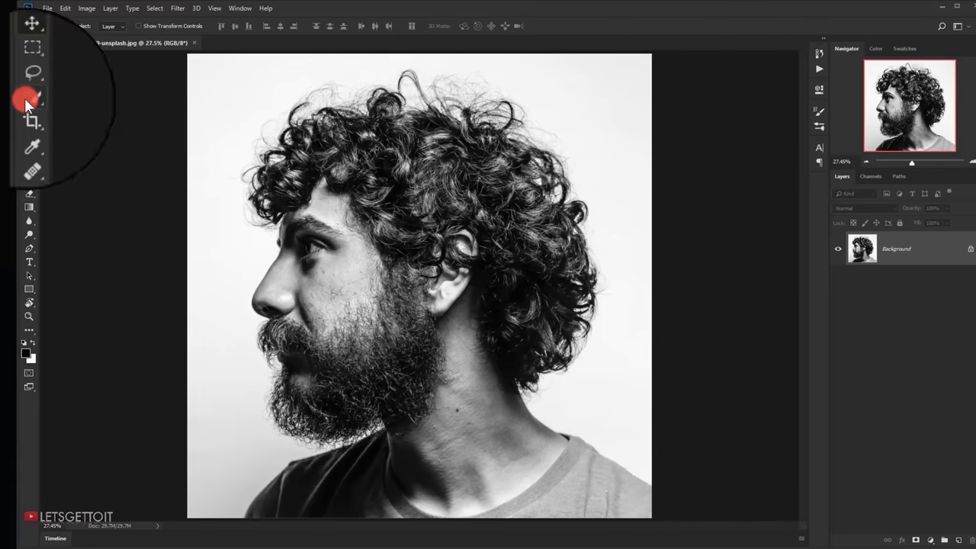
Select the man's hair, face, beard, neck and shirt with the Quick Selection Tool, leaving out the white background.
right_click(12, 98)
click(45, 97)
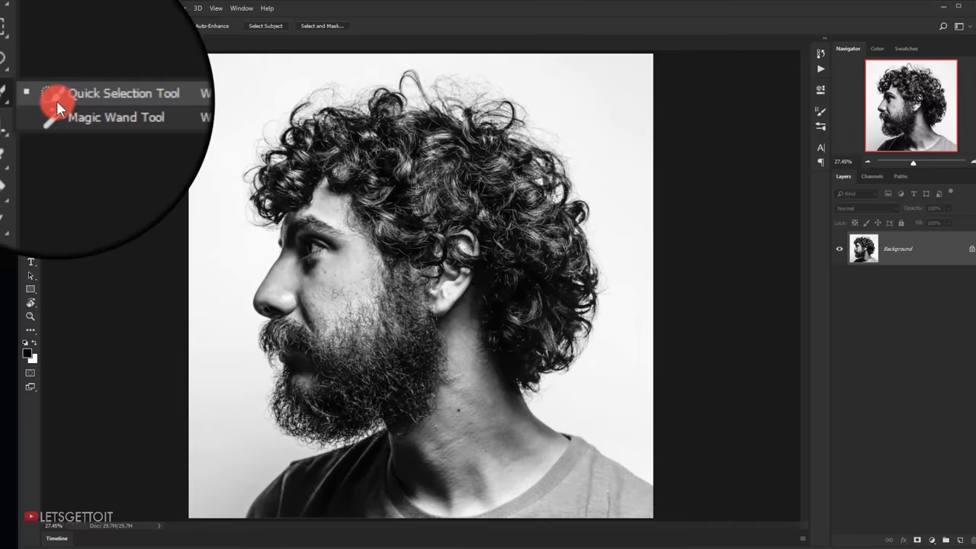
mouse_move(365, 136)
mouse_down()
mouse_move(471, 204)
mouse_move(309, 244)
mouse_move(319, 276)
mouse_move(448, 267)
mouse_move(437, 368)
mouse_move(442, 440)
mouse_move(565, 518)
mouse_move(403, 380)
mouse_move(315, 405)
mouse_move(304, 390)
mouse_move(293, 296)
mouse_up()
drag(308, 172, 382, 150)
mouse_move(451, 146)
mouse_down()
mouse_move(520, 201)
mouse_move(505, 211)
mouse_move(503, 193)
mouse_move(534, 288)
mouse_move(516, 288)
mouse_move(418, 223)
mouse_move(370, 174)
mouse_move(373, 158)
mouse_move(348, 146)
mouse_move(431, 179)
mouse_move(479, 167)
mouse_move(481, 183)
mouse_move(350, 268)
mouse_up()
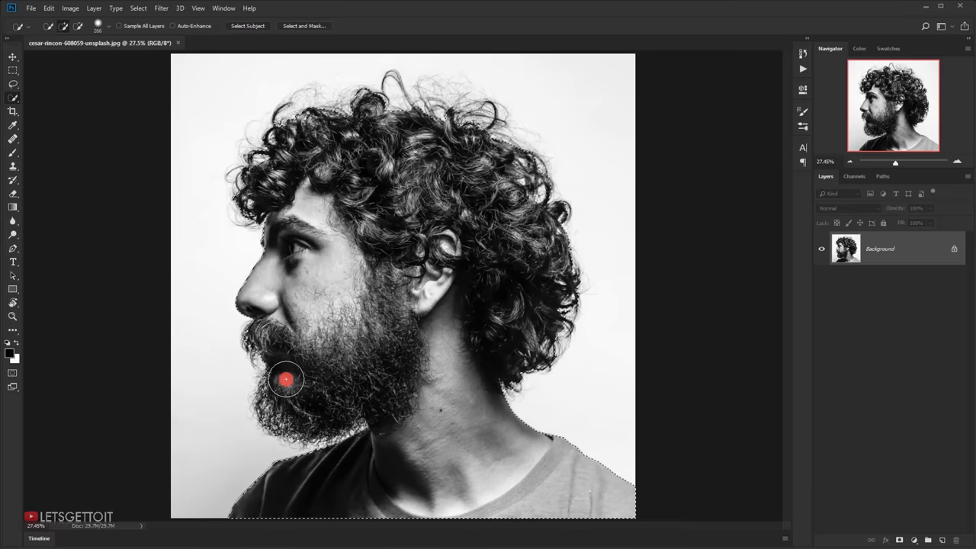
mouse_move(381, 383)
mouse_down()
mouse_move(406, 390)
mouse_move(428, 375)
mouse_up()
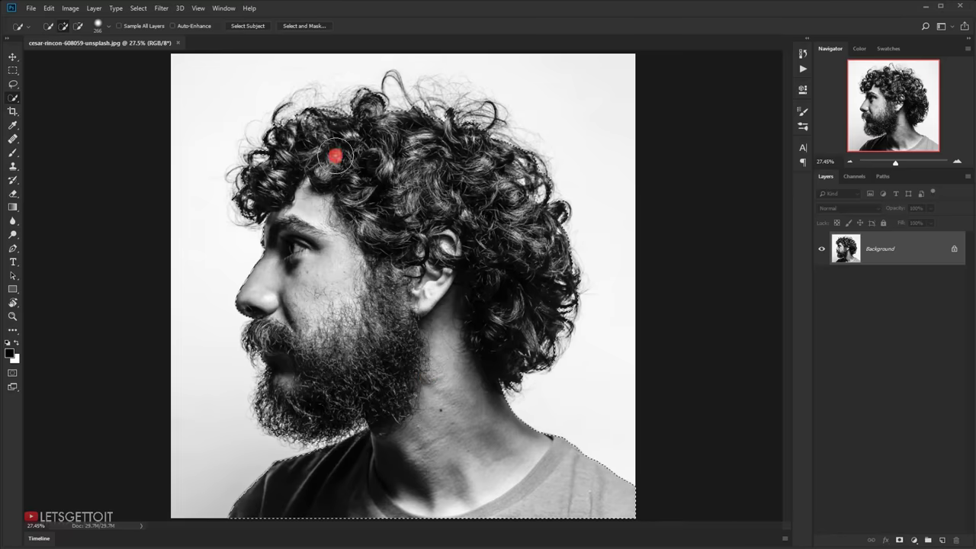
In Select and Mask, enable Smart Radius and refine the selection edge around the curly hair.
click(305, 26)
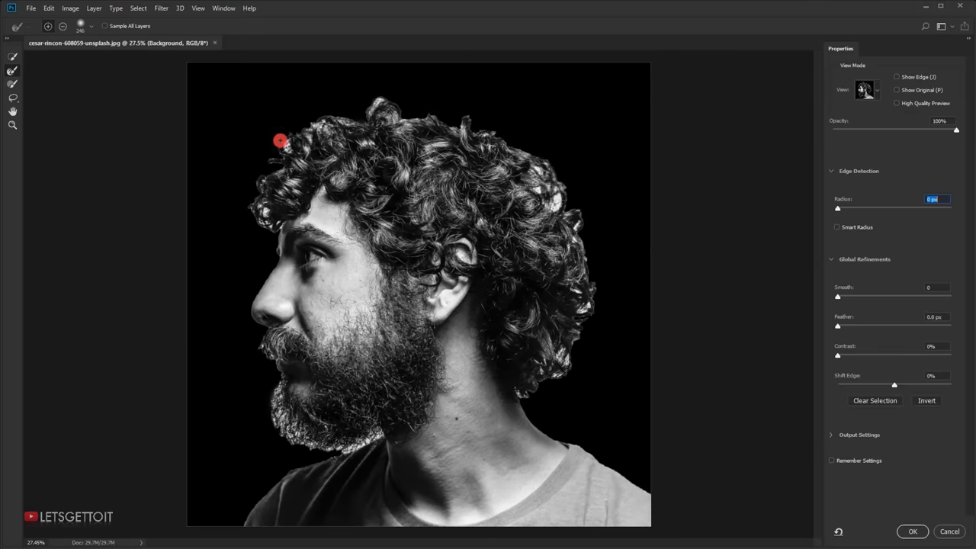
alt+drag(282, 146, 294, 152)
click(837, 228)
mouse_move(249, 204)
mouse_down()
mouse_move(270, 150)
mouse_move(326, 109)
mouse_move(317, 110)
mouse_move(396, 93)
mouse_move(437, 112)
mouse_move(370, 102)
mouse_move(418, 92)
mouse_move(525, 143)
mouse_move(583, 225)
mouse_move(518, 104)
mouse_move(471, 76)
mouse_move(501, 105)
mouse_up()
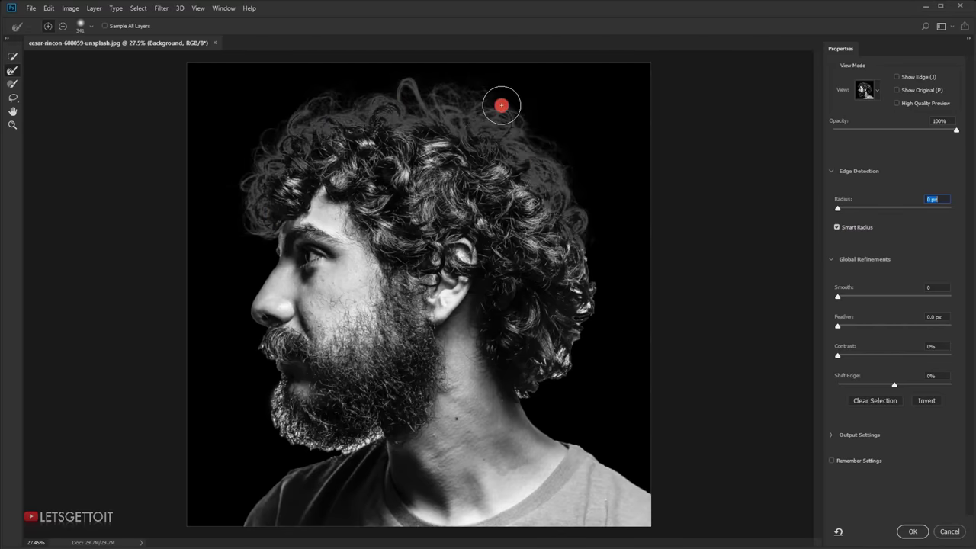
mouse_move(589, 251)
mouse_down()
mouse_move(590, 318)
mouse_move(564, 371)
mouse_move(542, 381)
mouse_move(560, 366)
mouse_move(557, 225)
mouse_move(527, 115)
mouse_move(583, 154)
mouse_move(494, 96)
mouse_up()
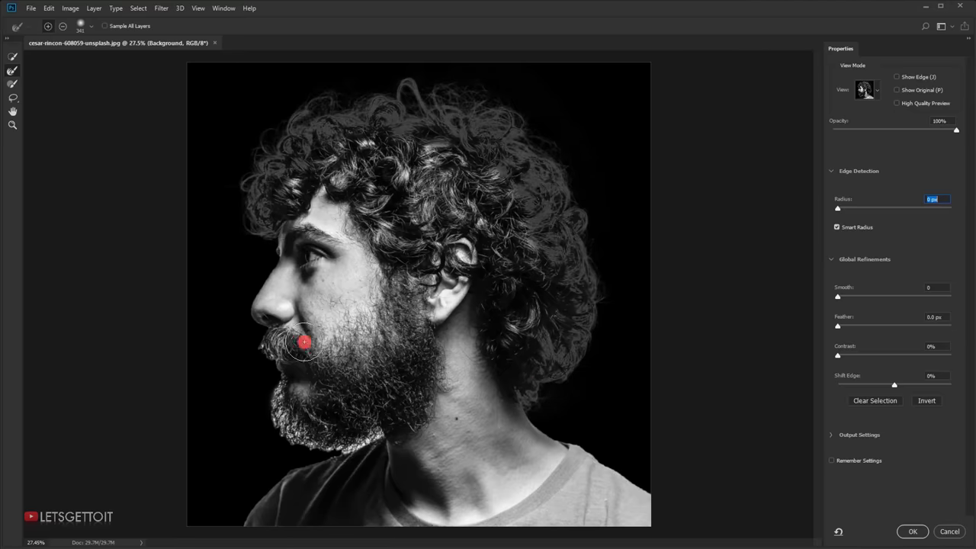
Refine the selection edge along the moustache and beard with a smaller Refine Edge brush.
alt+right_click(252, 349)
drag(258, 346, 265, 376)
drag(318, 445, 383, 424)
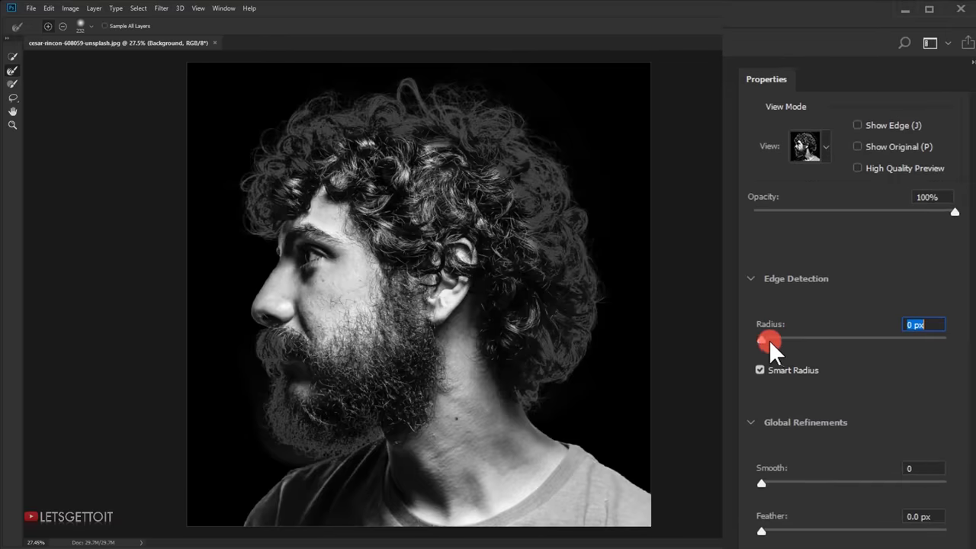
Set the edge detection radius to 39 px, accept the refinement and turn the selection into a layer mask.
drag(768, 339, 865, 344)
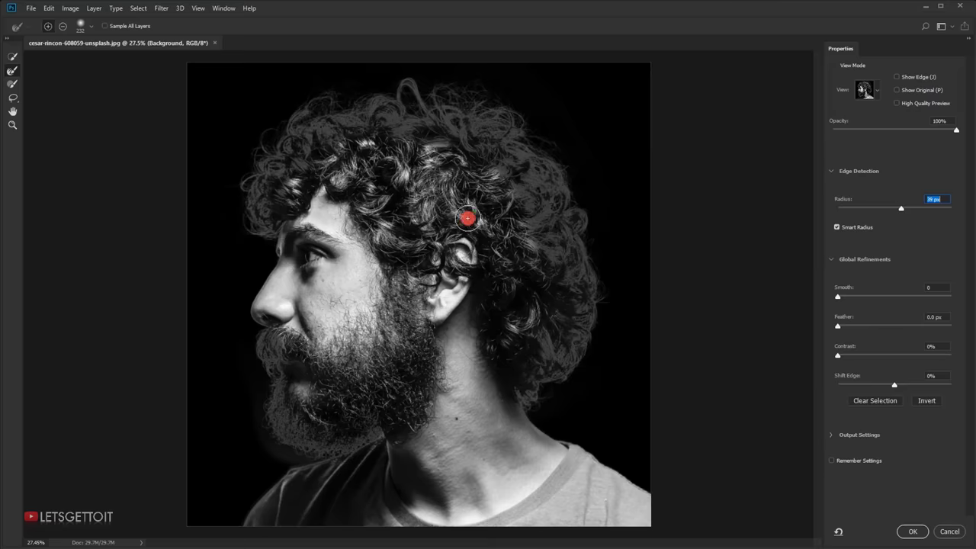
click(907, 532)
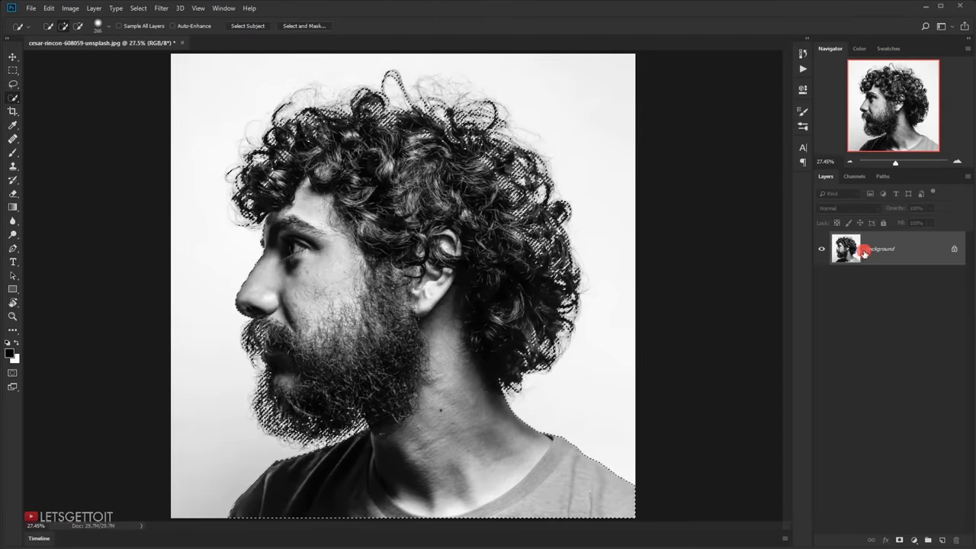
click(911, 533)
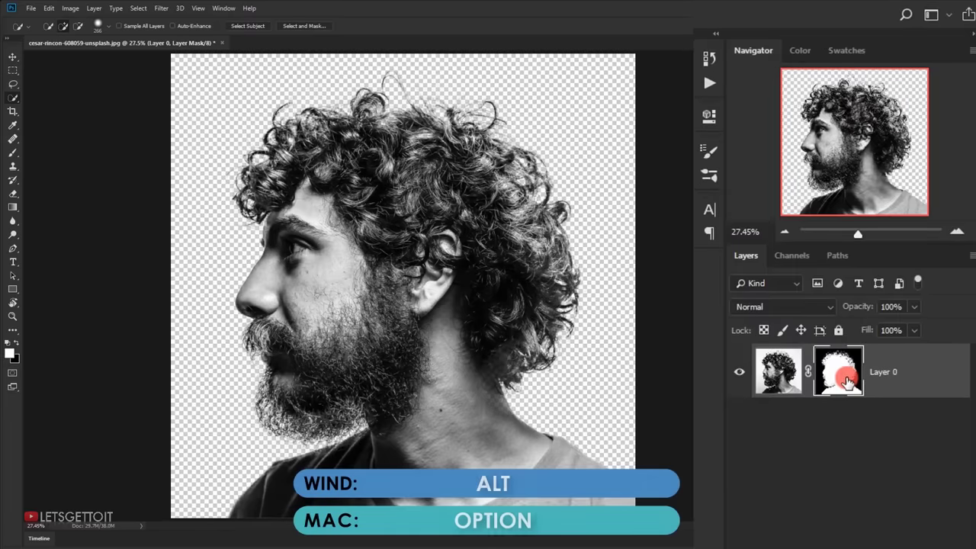
Display the layer mask on its own in the canvas and inspect its hair and beard edges.
alt+click(843, 371)
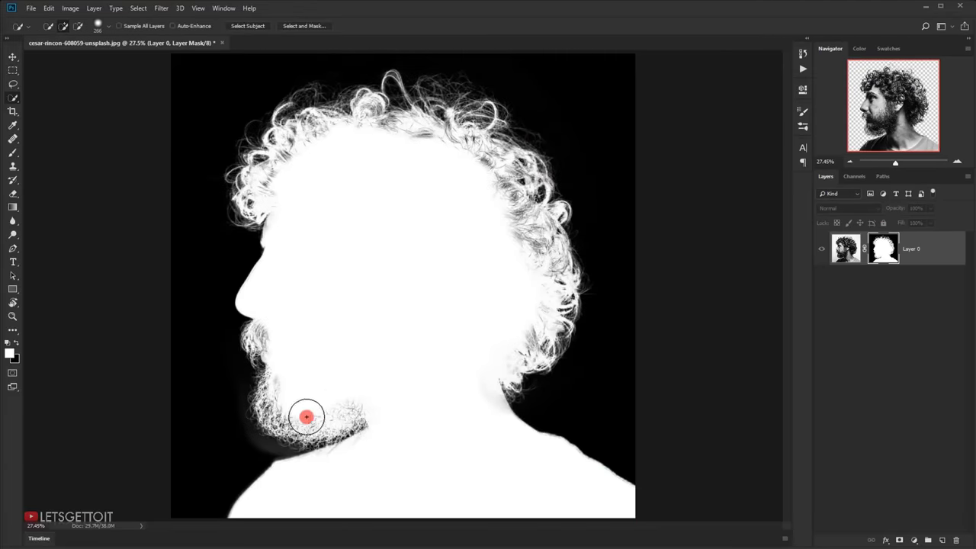
scroll(305, 416, up, 3)
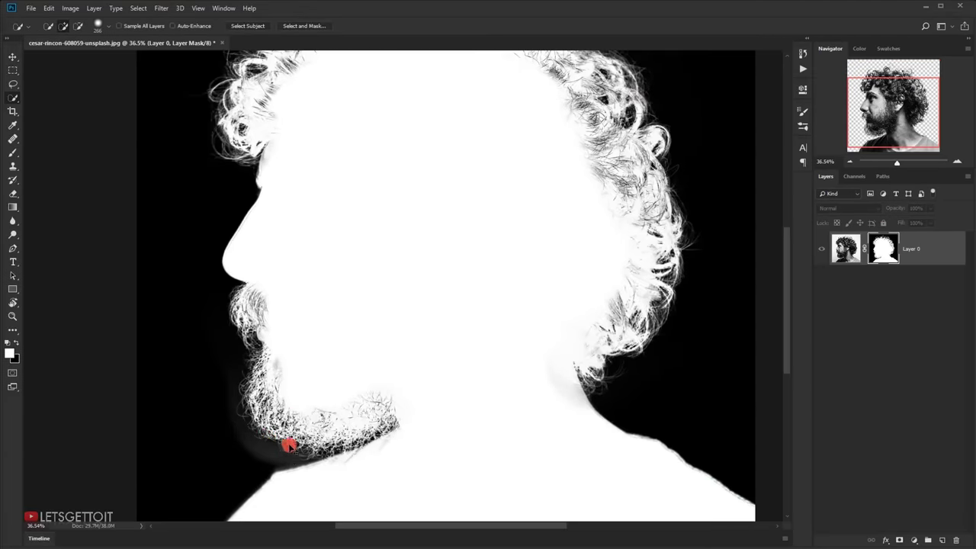
drag(581, 200, 573, 284)
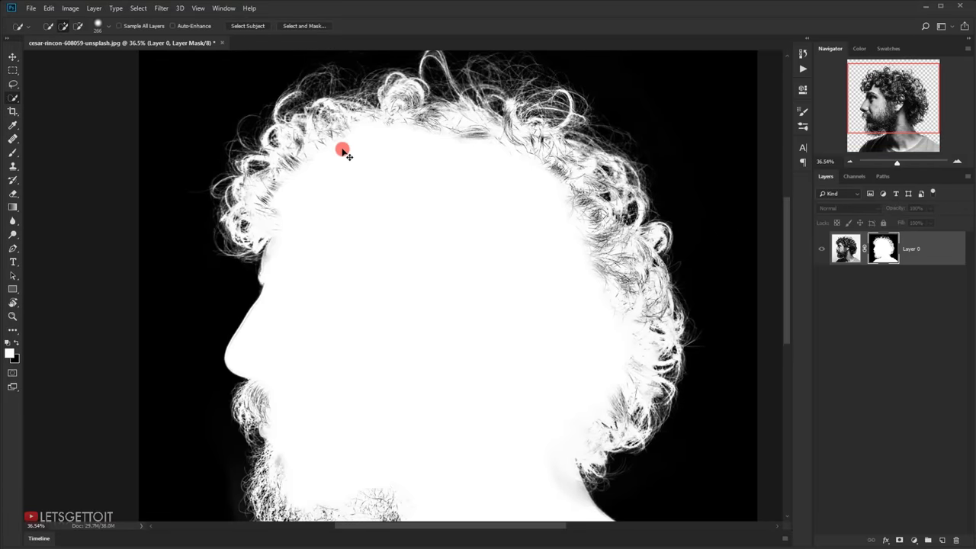
drag(478, 285, 481, 237)
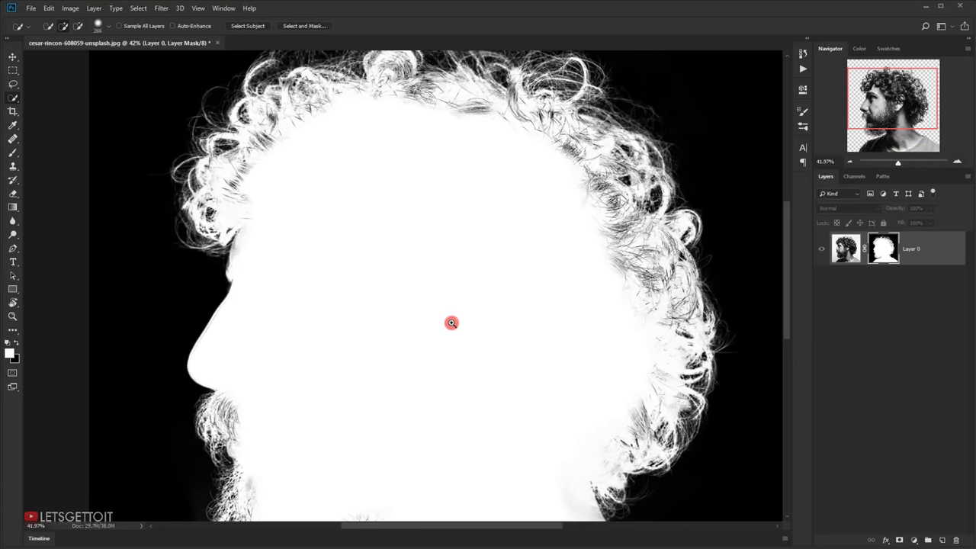
drag(441, 349, 466, 223)
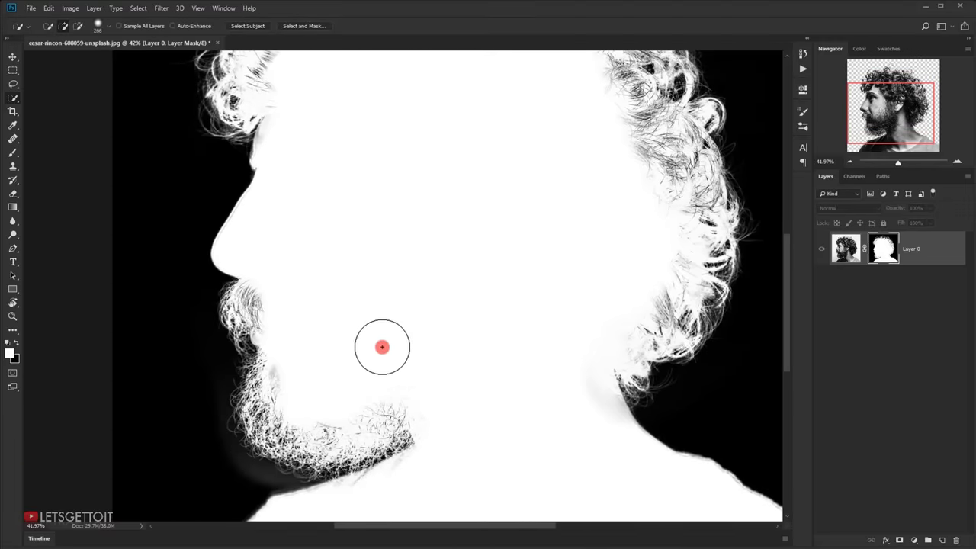
drag(286, 383, 294, 312)
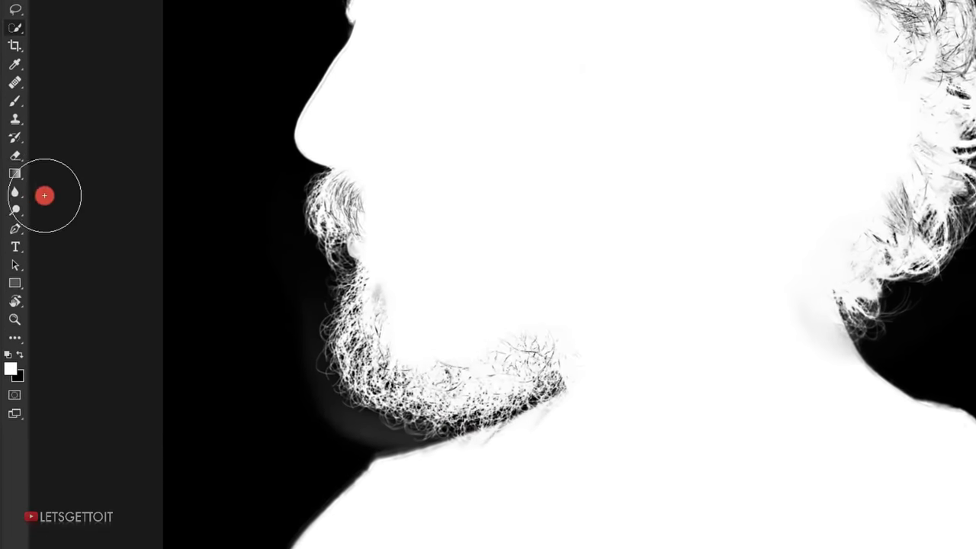
With the Burn tool set to Shadows at 45% exposure, darken the grey haze around the beard in the mask.
mouse_move(20, 191)
mouse_down()
mouse_move(42, 189)
mouse_move(57, 204)
mouse_up()
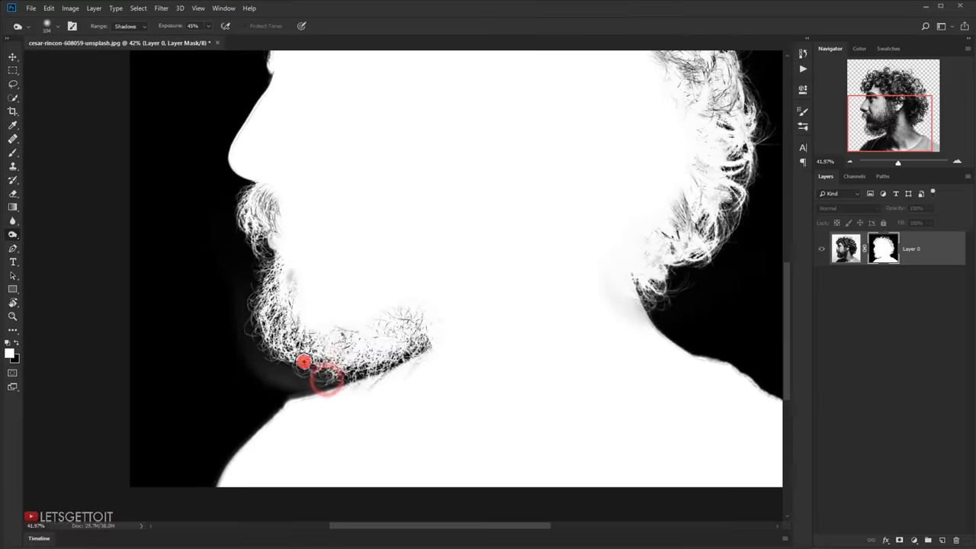
mouse_move(322, 371)
mouse_down()
mouse_move(251, 322)
mouse_move(240, 343)
mouse_up()
mouse_move(236, 285)
mouse_down()
mouse_move(249, 333)
mouse_move(290, 393)
mouse_move(349, 391)
mouse_move(294, 397)
mouse_move(409, 391)
mouse_move(369, 373)
mouse_move(388, 352)
mouse_up()
alt+right_click(366, 389)
mouse_move(322, 398)
mouse_down()
mouse_move(255, 466)
mouse_move(231, 526)
mouse_up()
Burn the grey background fringe in the mask along the back of the neck and the shoulder.
drag(496, 371, 192, 403)
scroll(612, 346, up, 3)
drag(628, 316, 759, 367)
drag(528, 301, 610, 488)
drag(454, 313, 641, 381)
mouse_move(369, 283)
mouse_down()
mouse_move(343, 338)
mouse_move(335, 315)
mouse_up()
Burn the mask's dark background along the forehead, nose and moustache edge.
drag(511, 270, 525, 292)
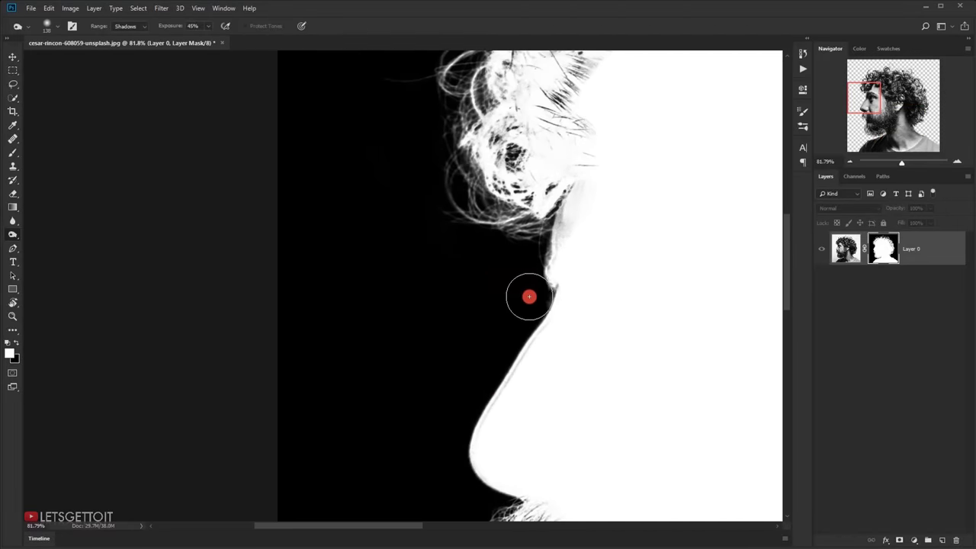
scroll(441, 427, down, 3)
scroll(412, 366, right, 2)
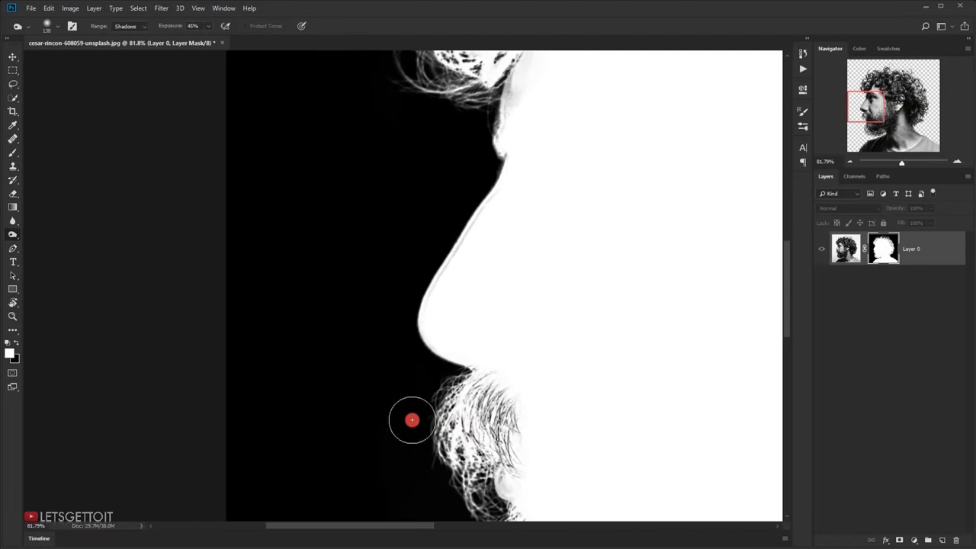
drag(475, 389, 368, 358)
scroll(379, 344, down, 8)
scroll(444, 364, up, 1)
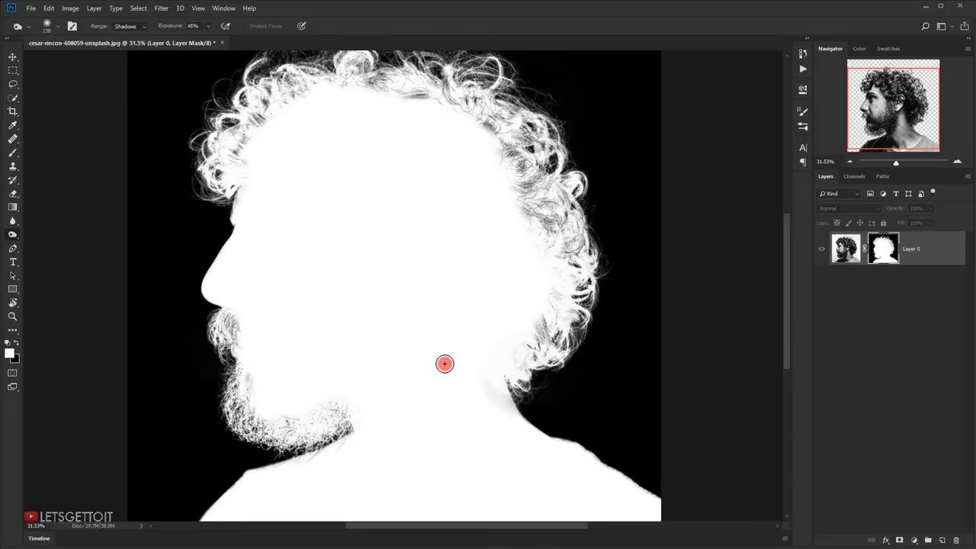
With the Dodge tool set to Highlights at 52% exposure, whiten the grey areas inside the beard in the mask.
drag(11, 236, 53, 231)
drag(344, 373, 338, 352)
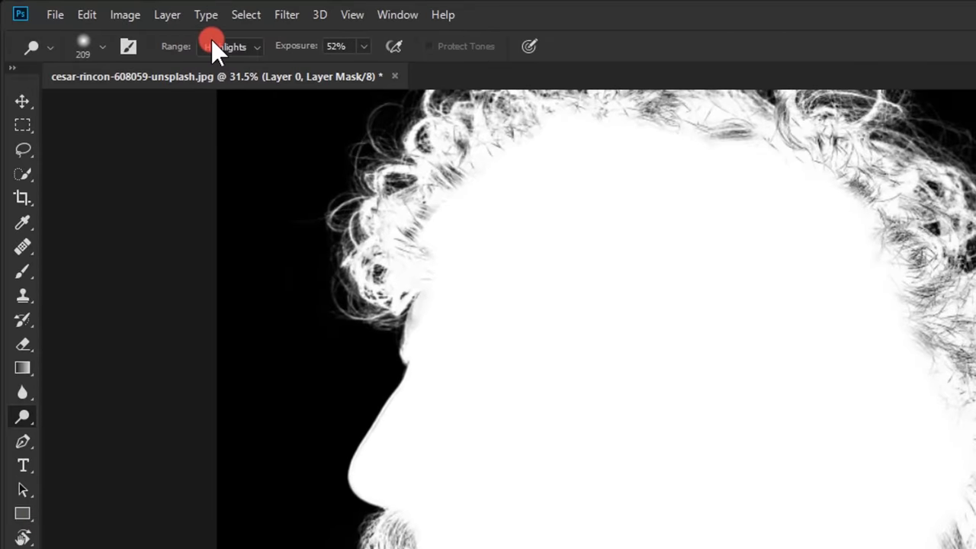
click(336, 45)
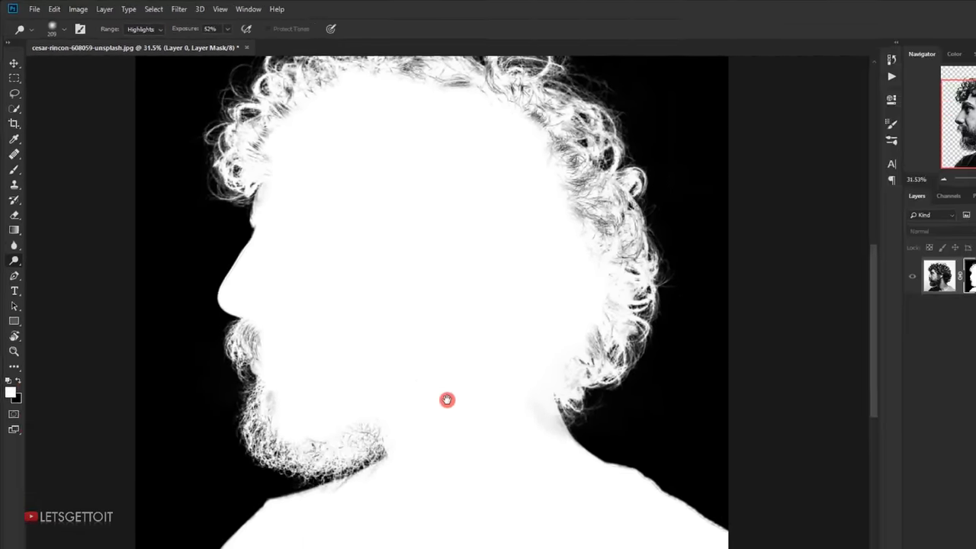
drag(400, 366, 404, 313)
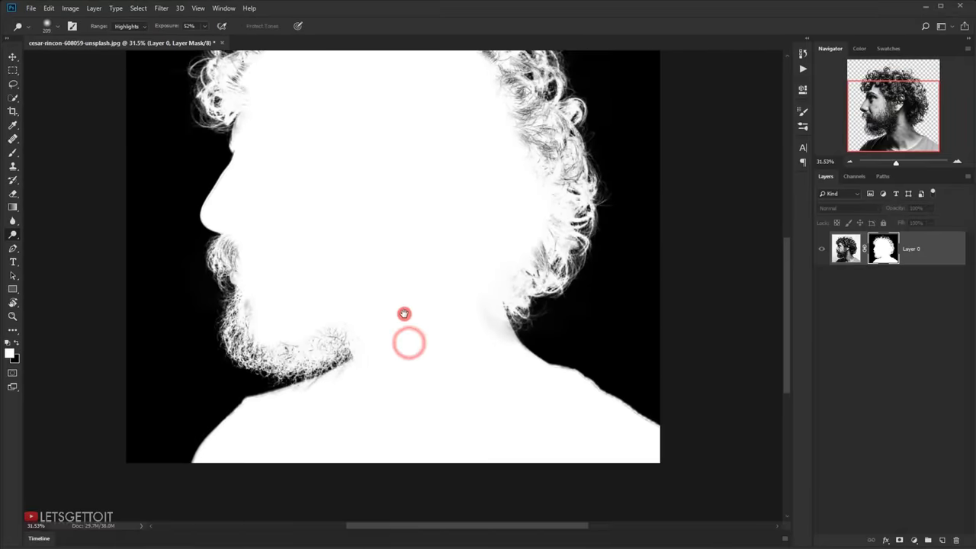
scroll(395, 449, up, 4)
mouse_move(318, 386)
mouse_down()
mouse_move(366, 349)
mouse_move(287, 349)
mouse_move(415, 334)
mouse_move(390, 318)
mouse_move(249, 353)
mouse_up()
alt+right_click(343, 328)
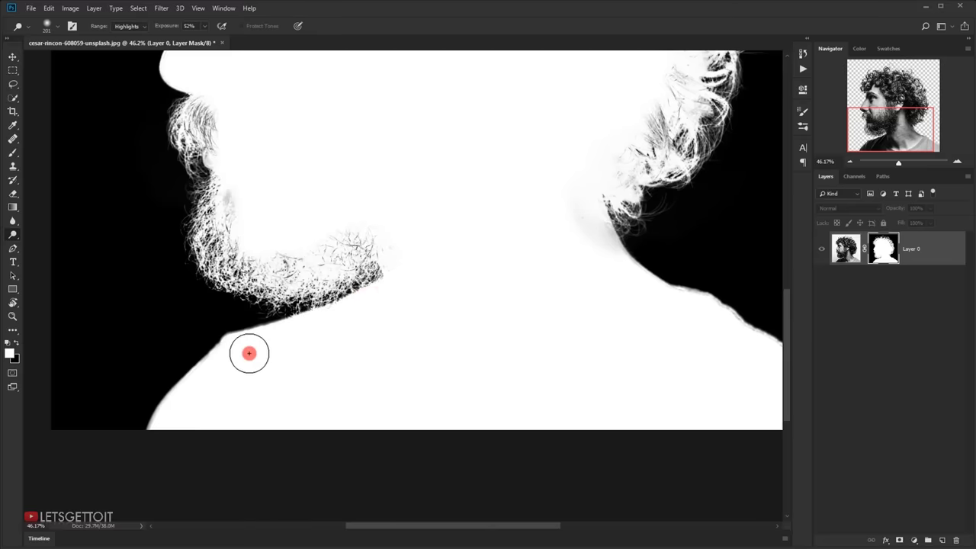
mouse_move(374, 242)
mouse_down()
mouse_move(267, 251)
mouse_move(218, 113)
mouse_up()
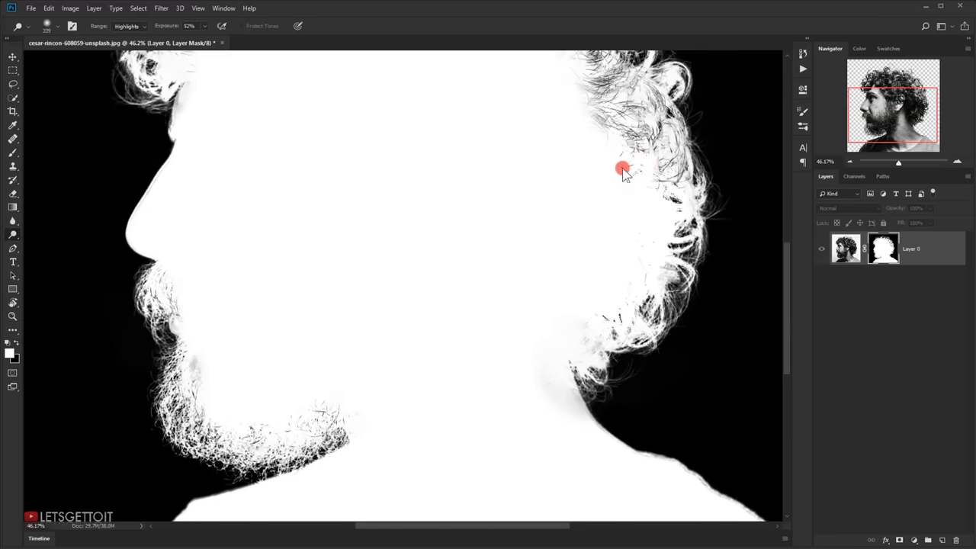
Dodge the dark specks inside the curly hair area of the mask, and return to the layer's image view.
drag(622, 169, 632, 479)
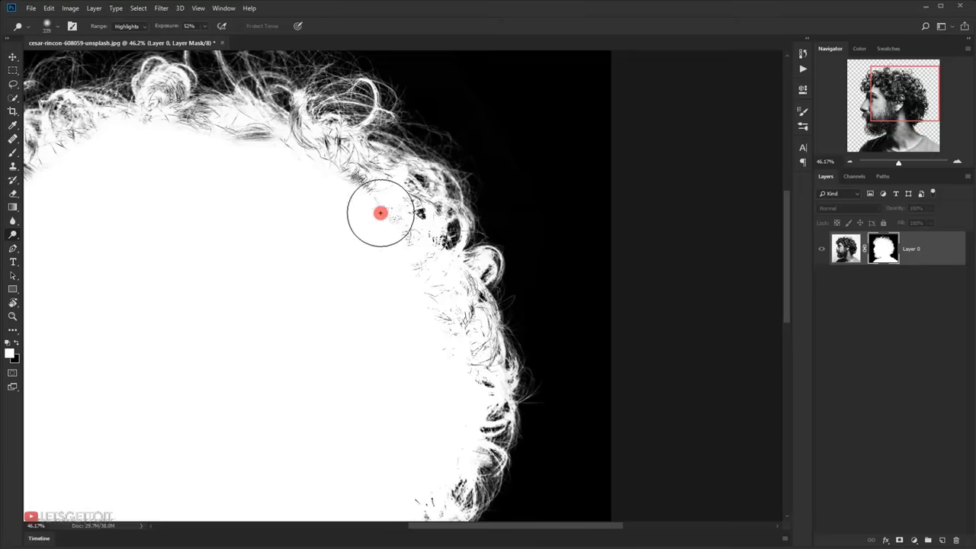
drag(377, 211, 261, 137)
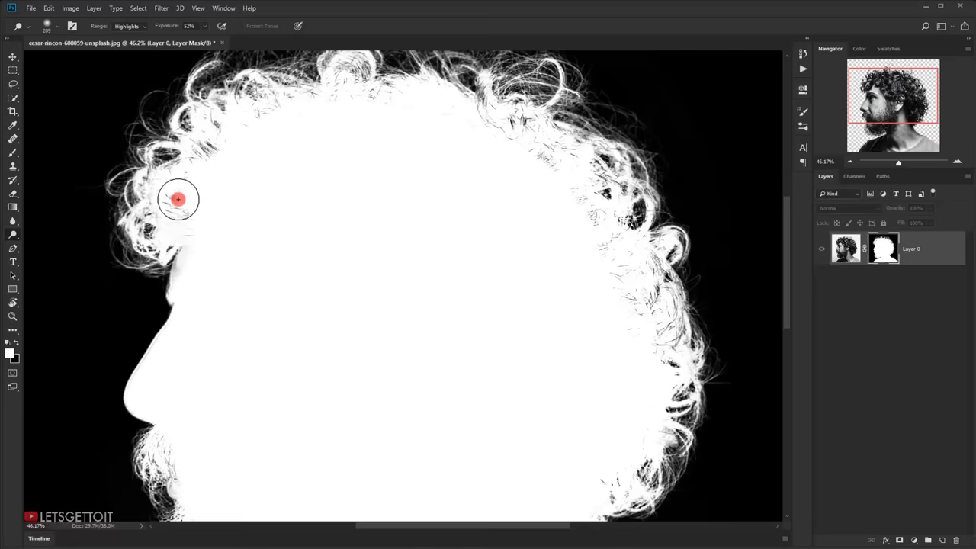
mouse_move(178, 200)
mouse_down()
mouse_move(201, 133)
mouse_move(420, 144)
mouse_up()
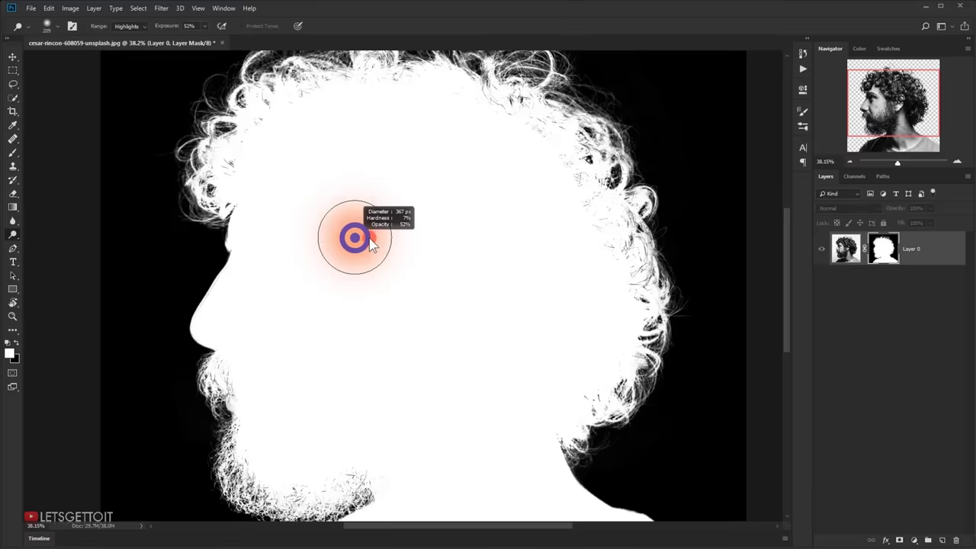
mouse_move(348, 231)
mouse_down()
mouse_move(224, 285)
mouse_move(198, 315)
mouse_move(300, 311)
mouse_up()
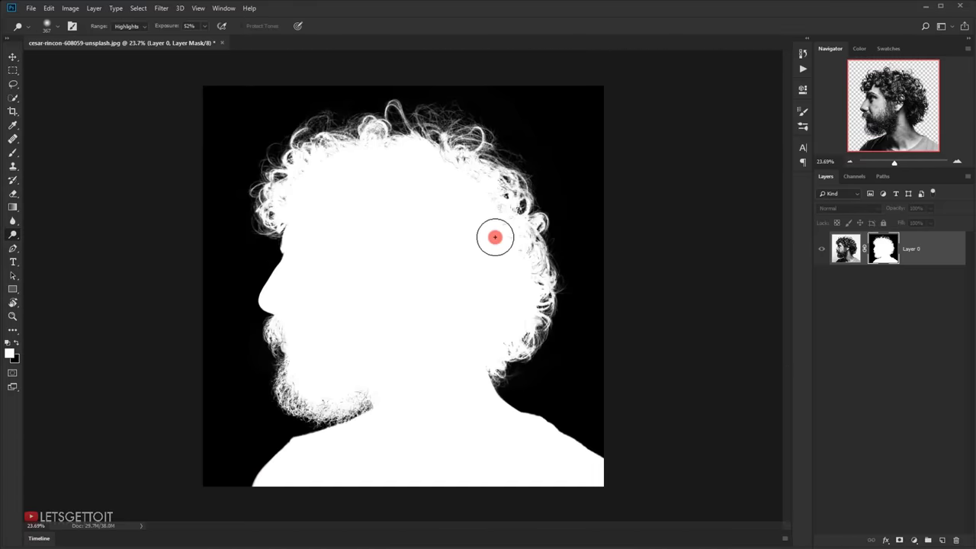
click(501, 210)
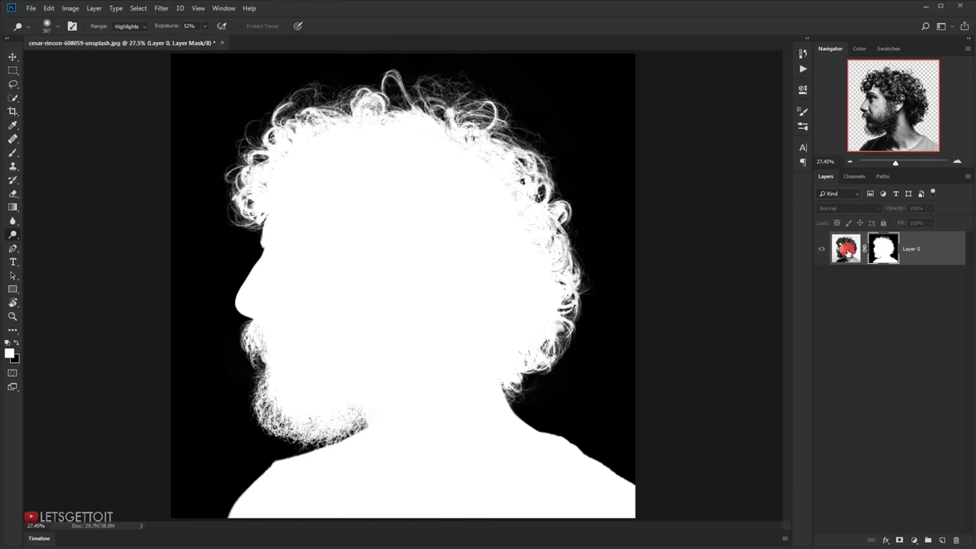
click(846, 249)
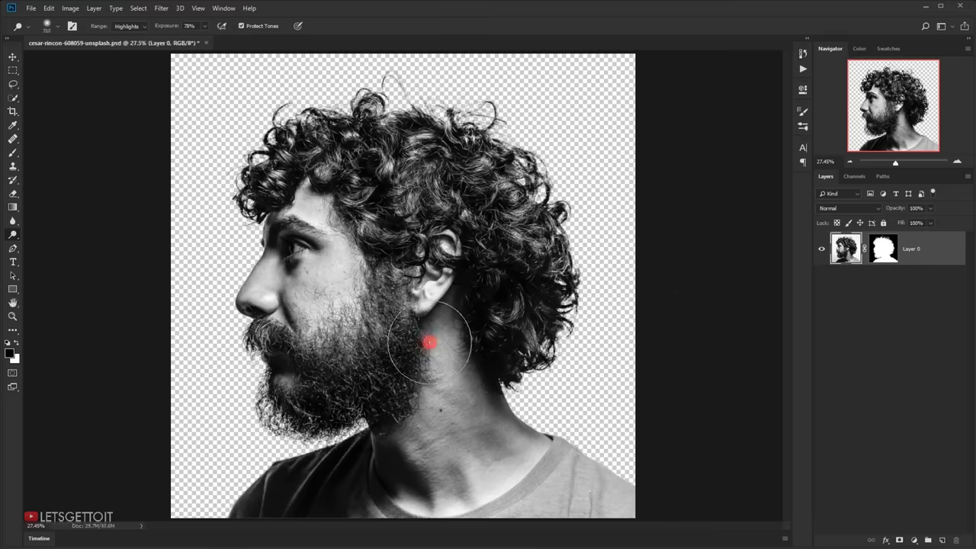
Create a new 1920 × 1080 pixel document at 300 pixels/inch in 8-bit RGB Color with a white background.
click(29, 10)
click(35, 20)
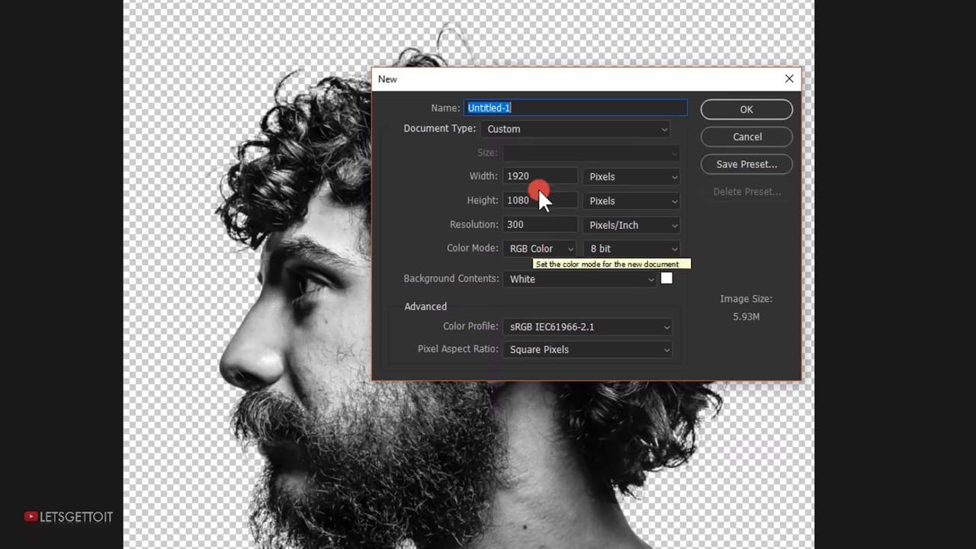
click(738, 109)
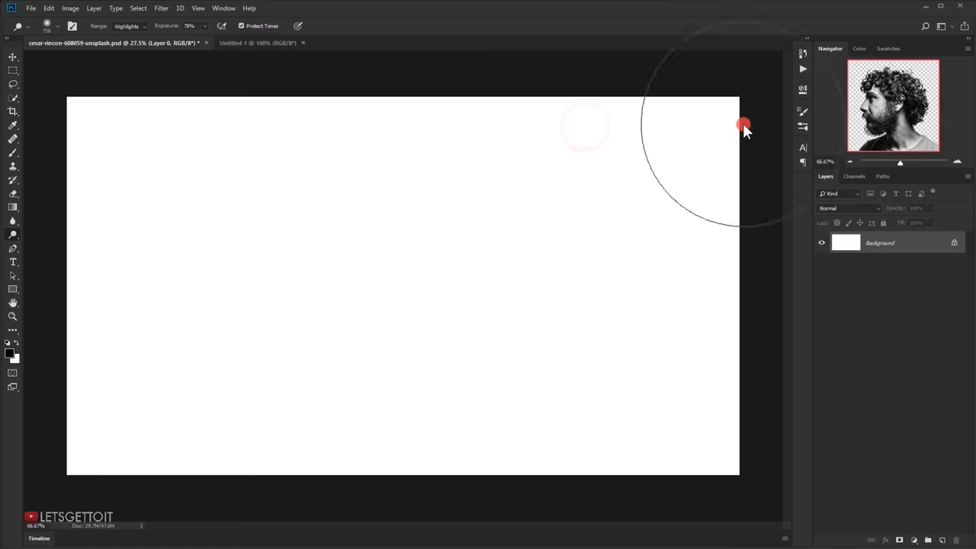
Bring the masked cutout of the bearded man from the portrait document into the new document with the Move tool.
click(11, 58)
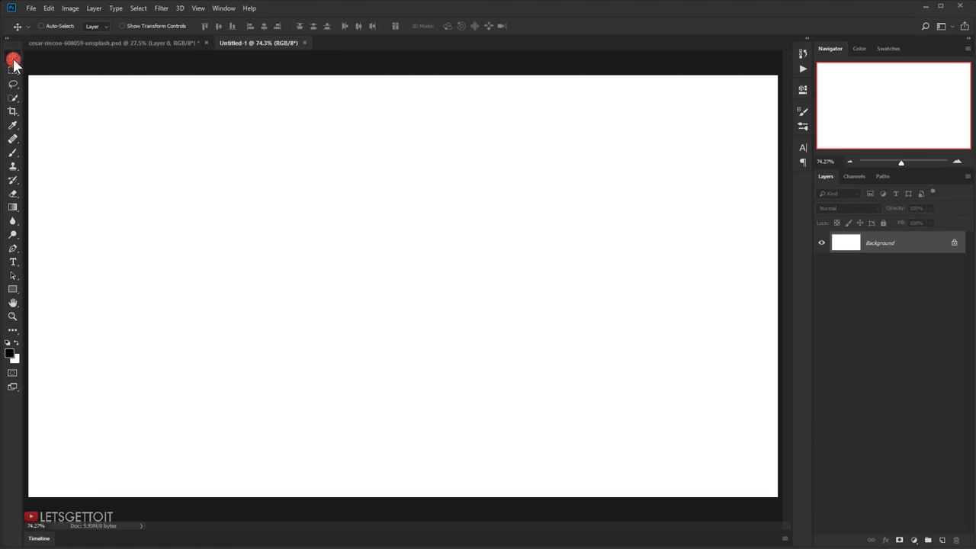
click(108, 42)
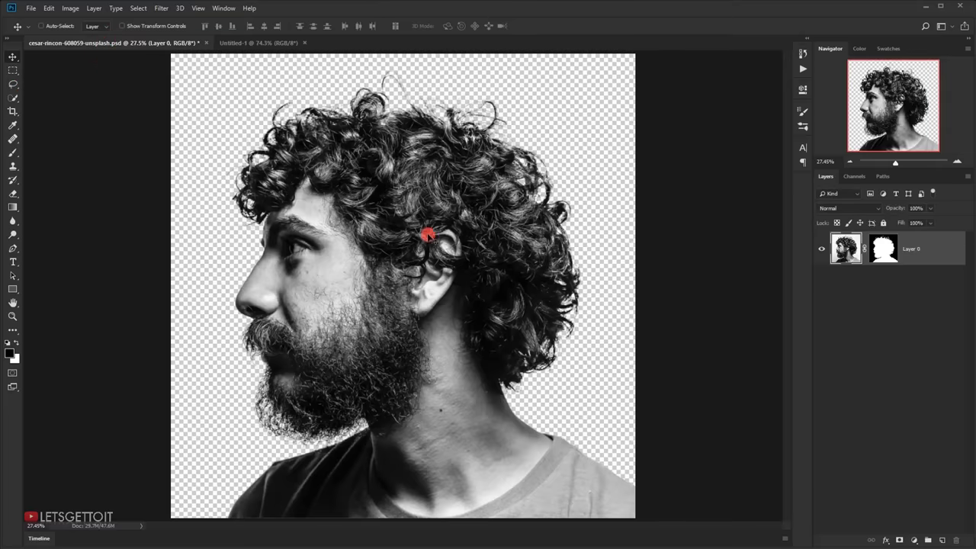
drag(345, 206, 475, 295)
Free-transform the portrait layer, scaling it proportionally around its centre to about 33.45% so the whole head fits the canvas.
scroll(226, 295, down, 3)
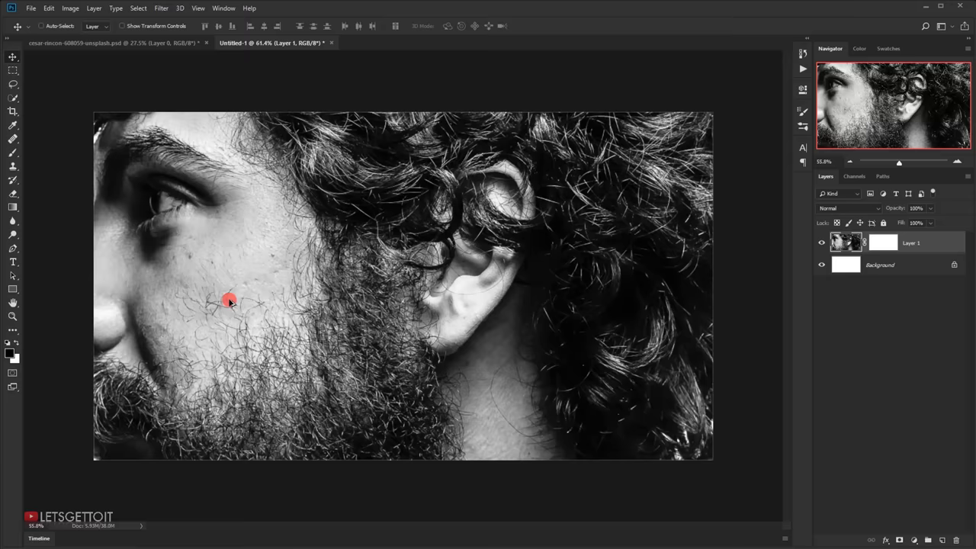
scroll(387, 280, down, 4)
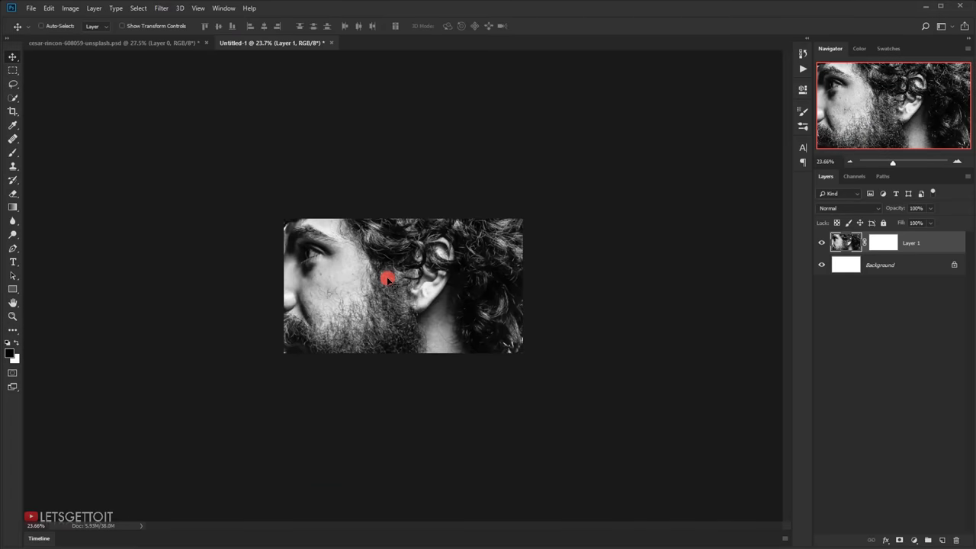
key(ctrl+t)
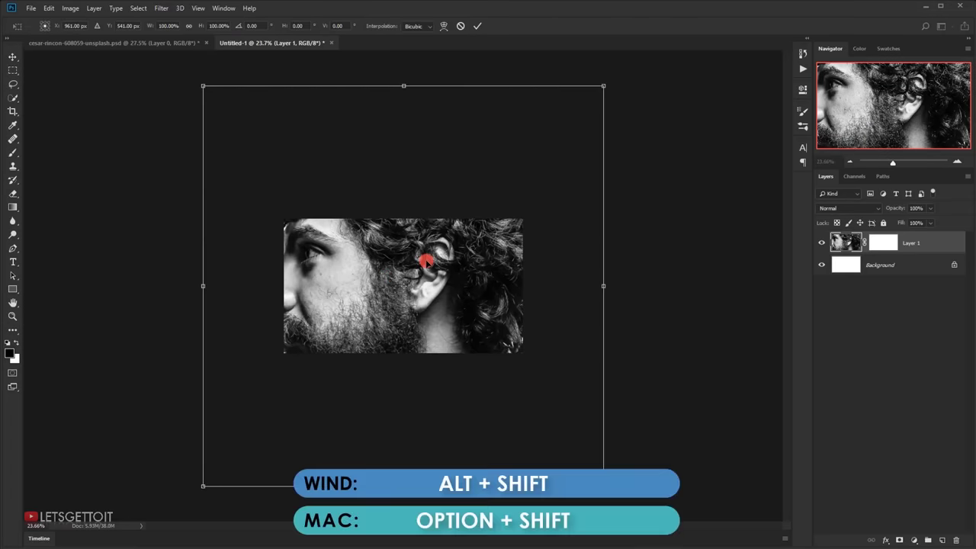
drag(602, 85, 458, 203)
key(ctrl+0)
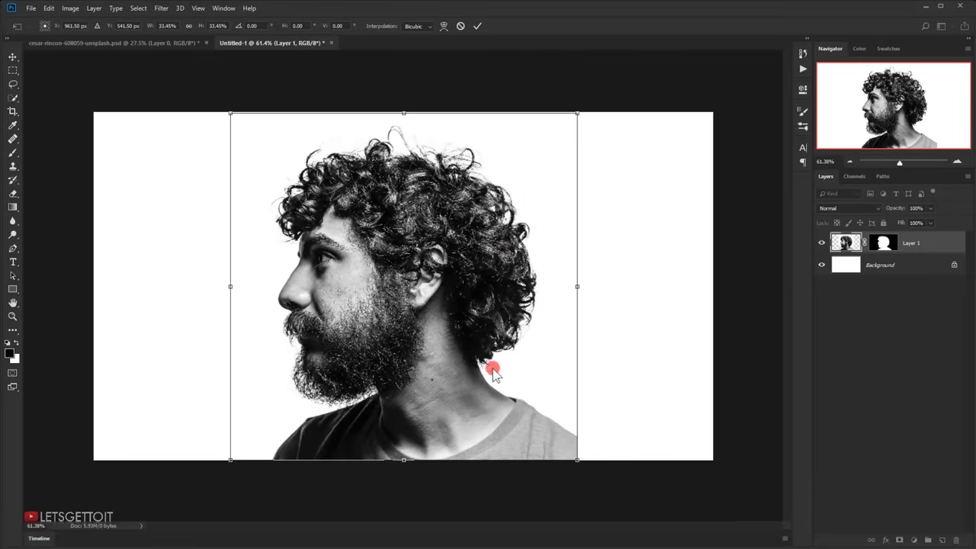
Lower and slightly enlarge the portrait so the shoulders run off the canvas's lower edge, and apply the transform.
drag(465, 207, 462, 235)
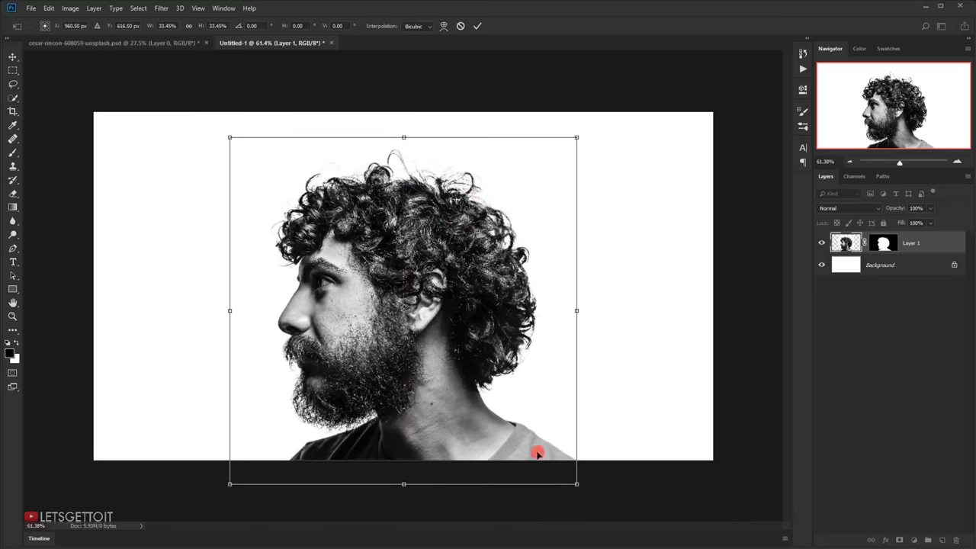
drag(229, 137, 201, 115)
mouse_move(344, 319)
mouse_down()
mouse_move(357, 320)
mouse_move(348, 316)
mouse_up()
click(479, 27)
key(ctrl+0)
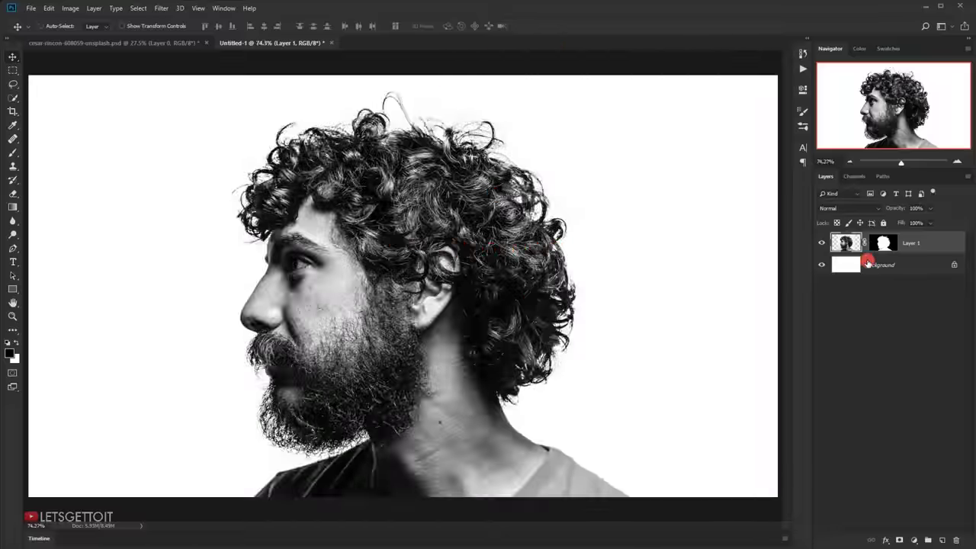
Add a Solid Color fill layer directly above the Background layer in pale blue-grey, hex caced5.
click(880, 271)
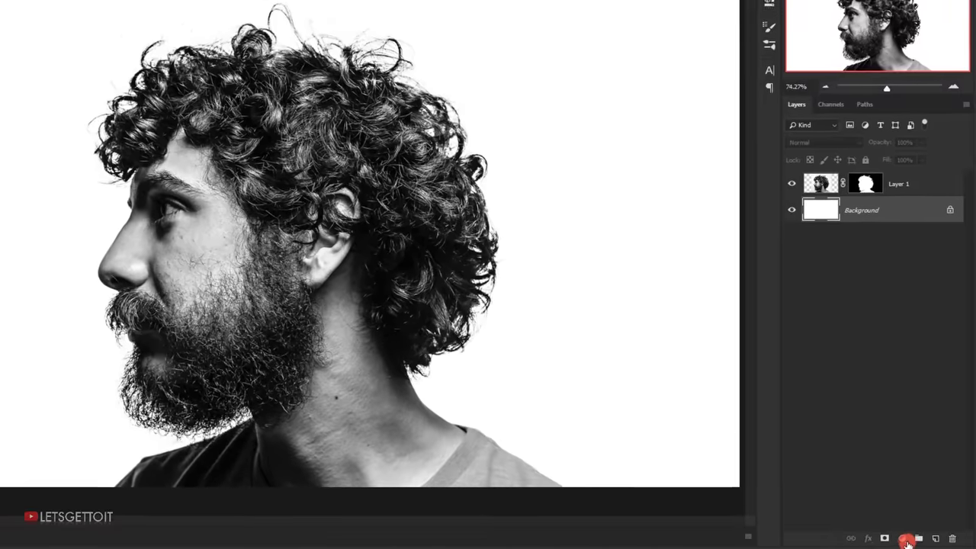
click(915, 540)
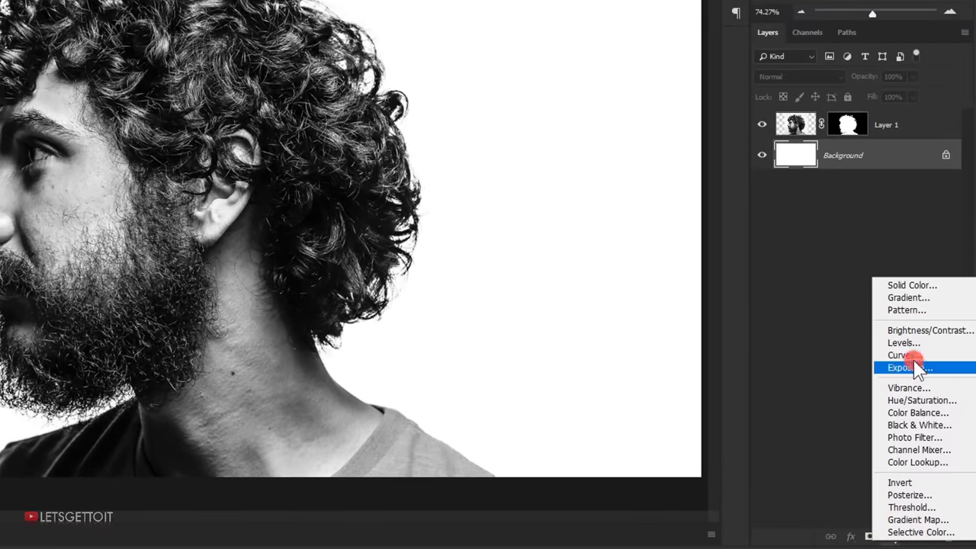
click(912, 284)
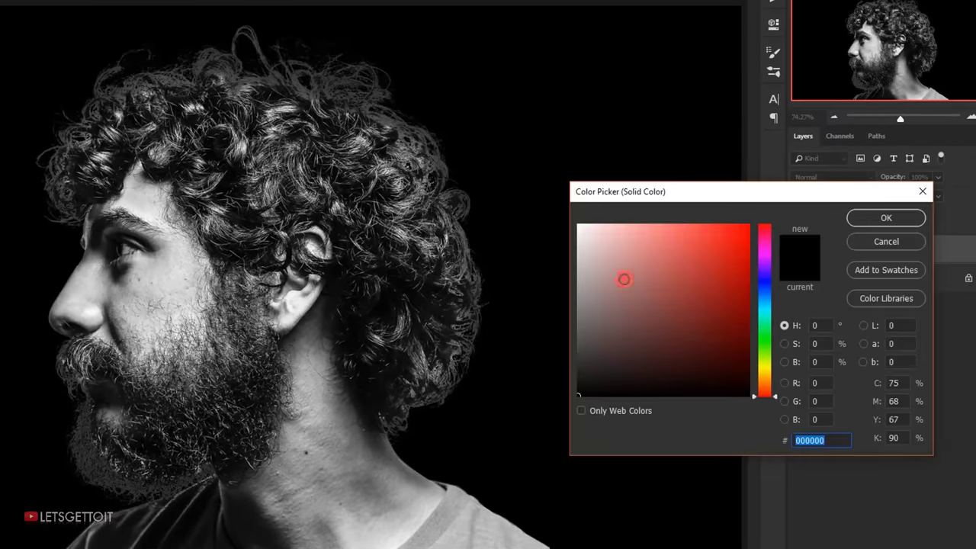
drag(581, 253, 576, 257)
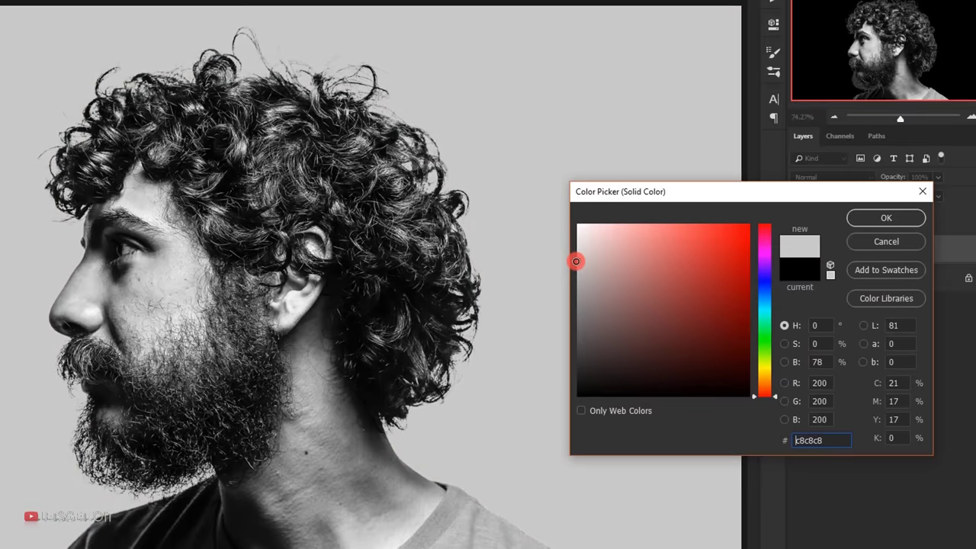
drag(577, 260, 590, 263)
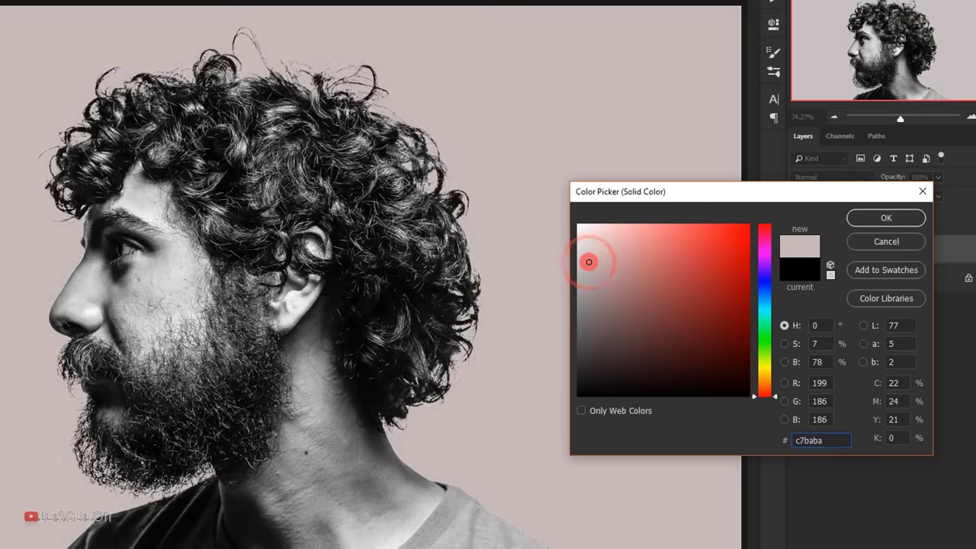
click(765, 277)
mouse_move(763, 275)
mouse_down()
mouse_move(763, 306)
mouse_move(772, 294)
mouse_up()
drag(585, 259, 589, 258)
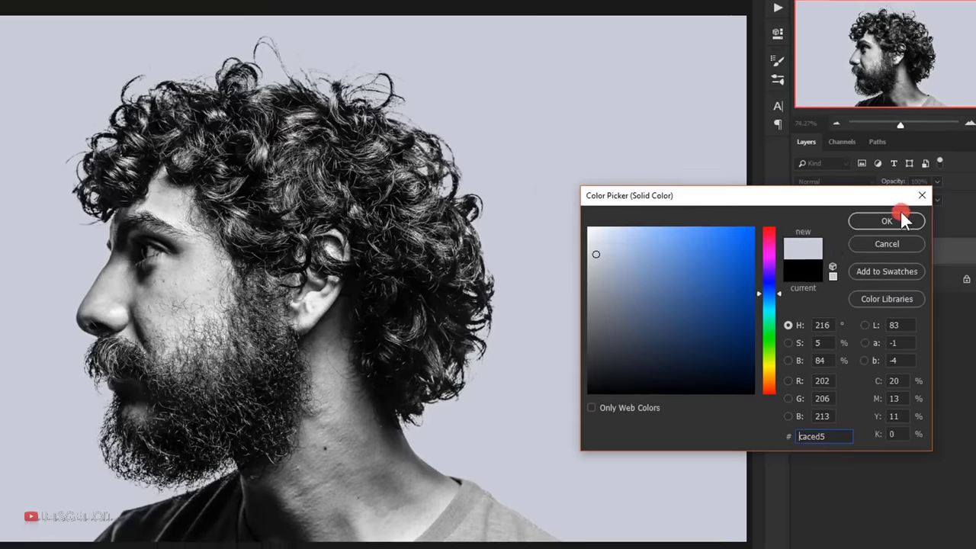
click(901, 219)
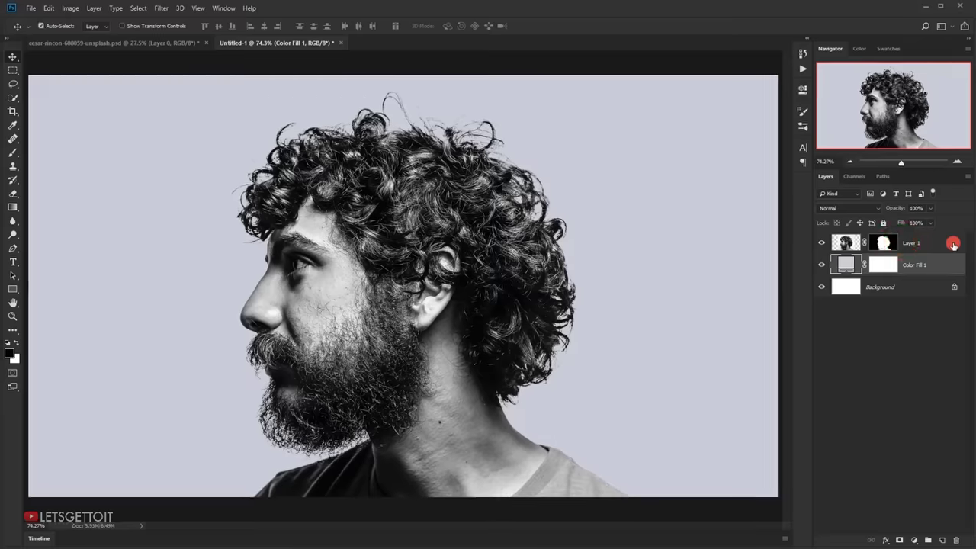
Delete the white Background layer and make the portrait layer active.
click(892, 288)
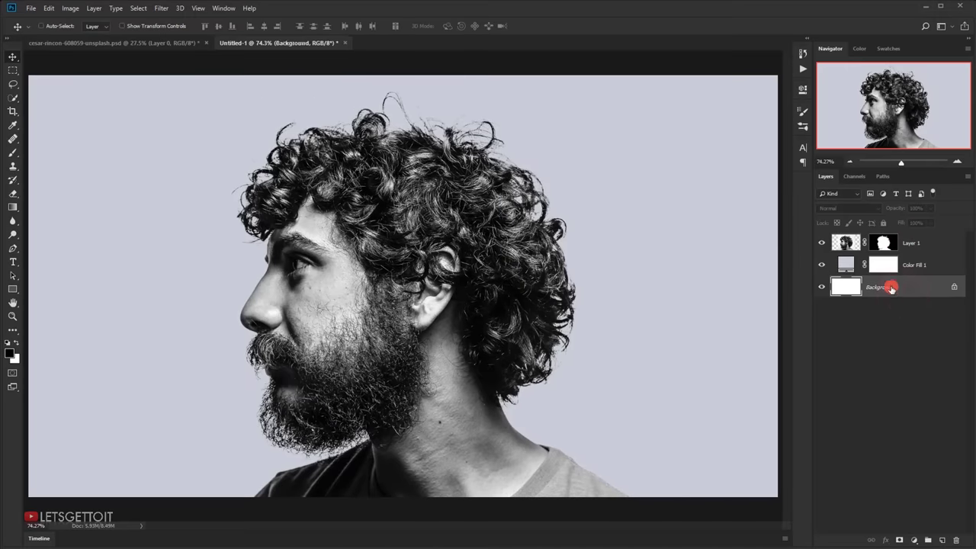
key(Delete)
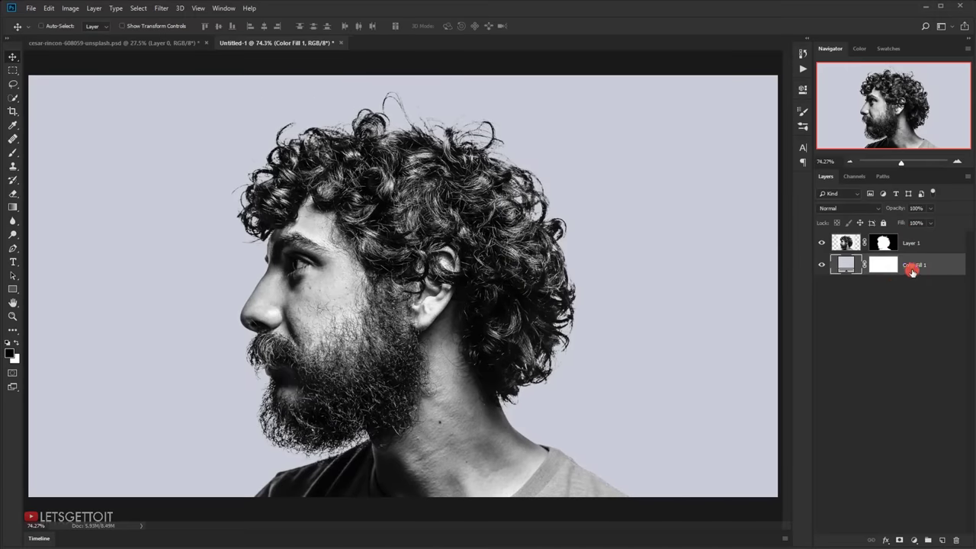
click(936, 244)
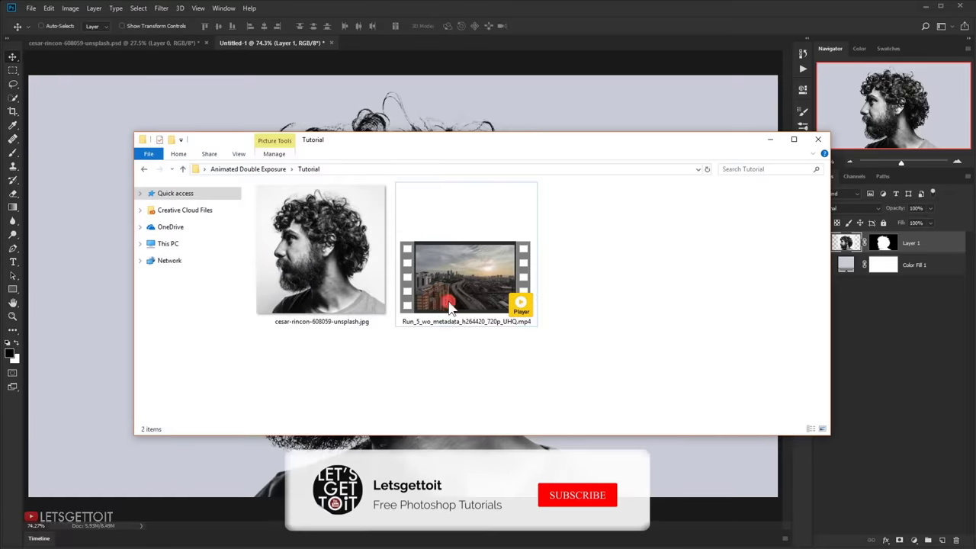
Place Run_5_wo_metadata_h264420_720p_UHQ.mp4 from the Tutorial folder above the portrait layer at canvas-filling size.
click(450, 286)
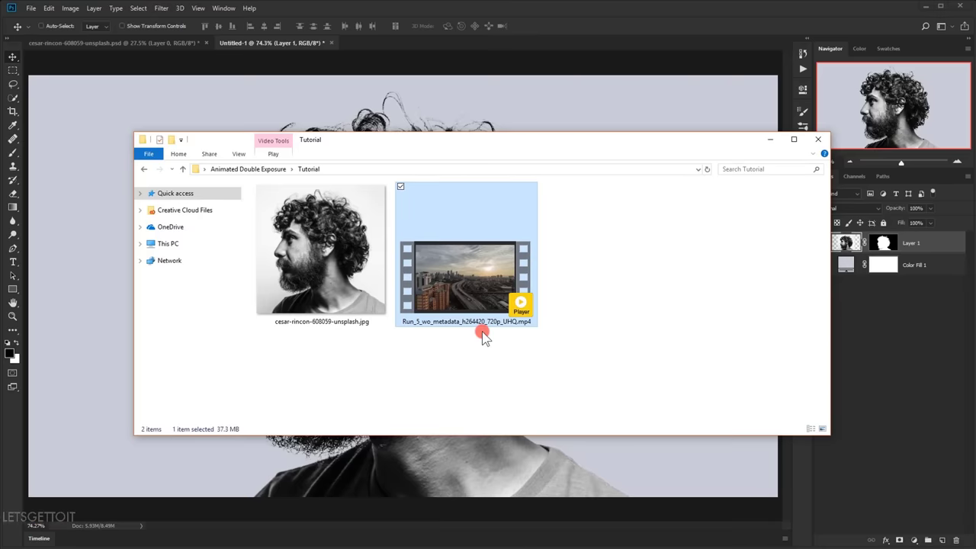
drag(479, 288, 423, 112)
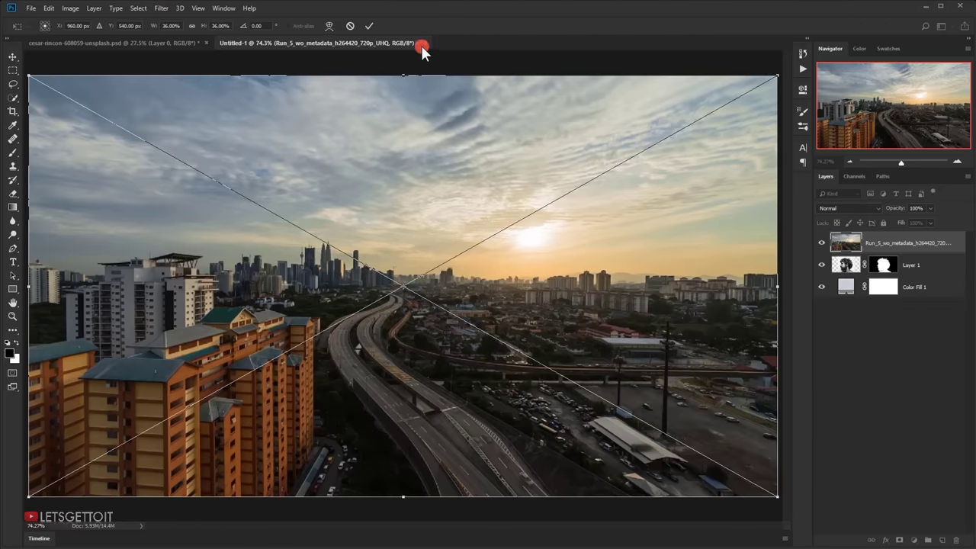
click(368, 25)
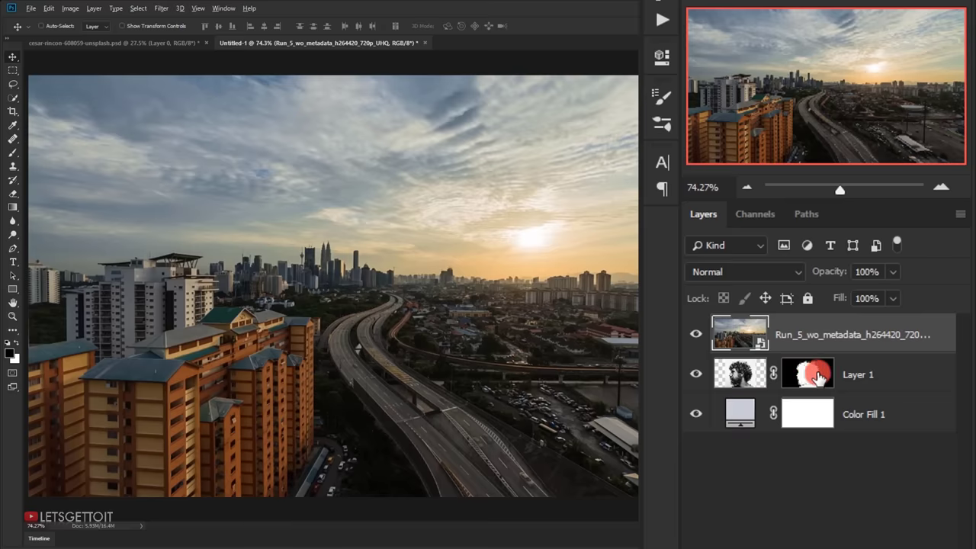
Duplicate Layer 1's mask onto the city video layer, and unlink the video from its mask.
drag(816, 375, 839, 303)
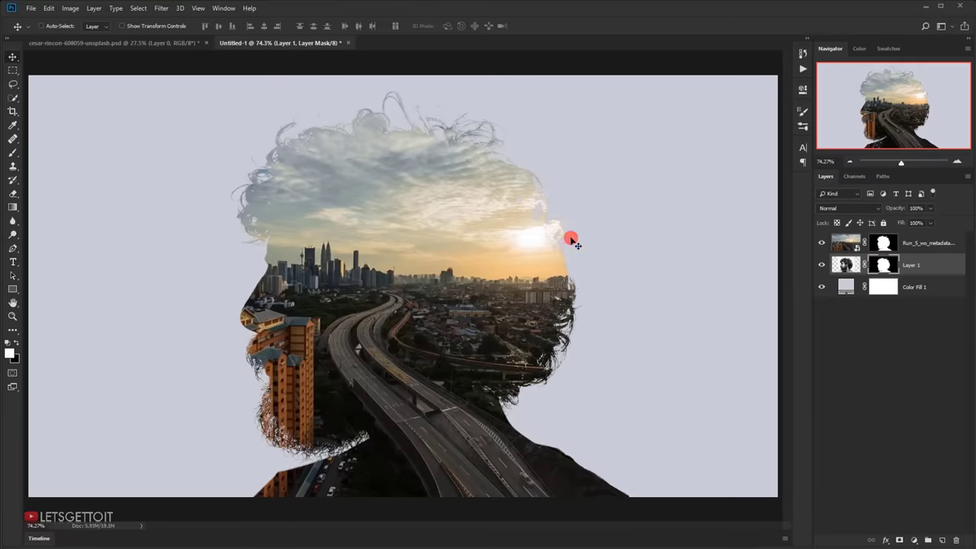
click(924, 241)
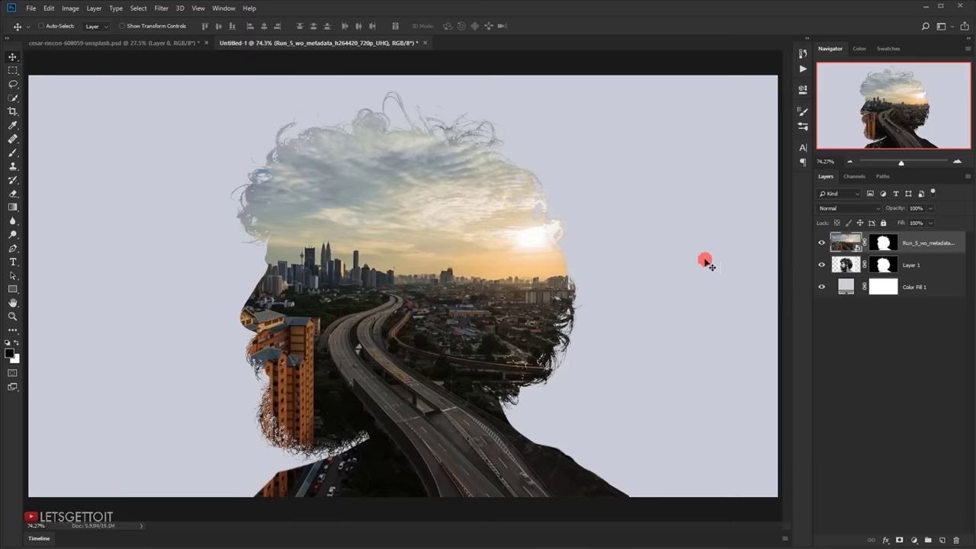
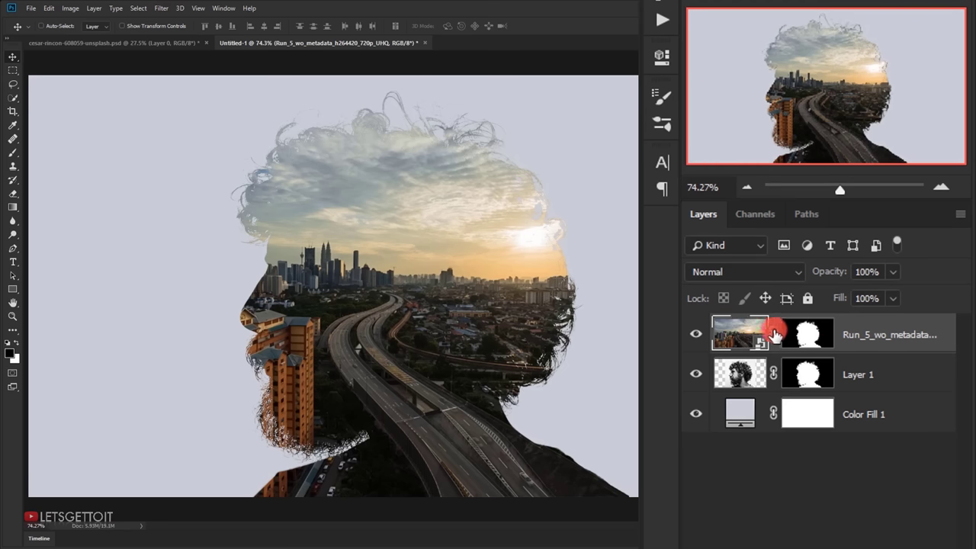
click(774, 336)
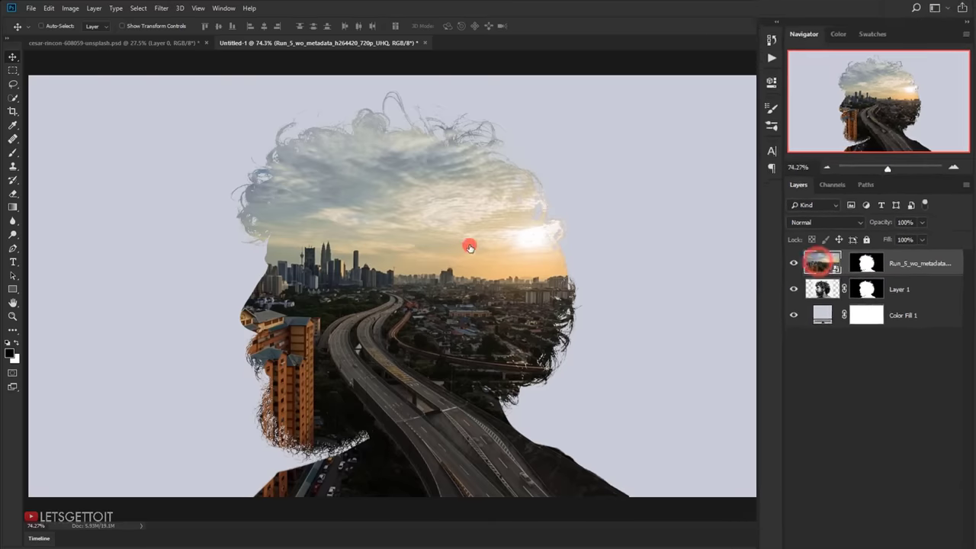
Free-transform the city video, scaling it proportionally around its centre to about 41.4% while the mask stays in place.
scroll(468, 248, down, 4)
scroll(467, 251, down, 2)
key(ctrl+t)
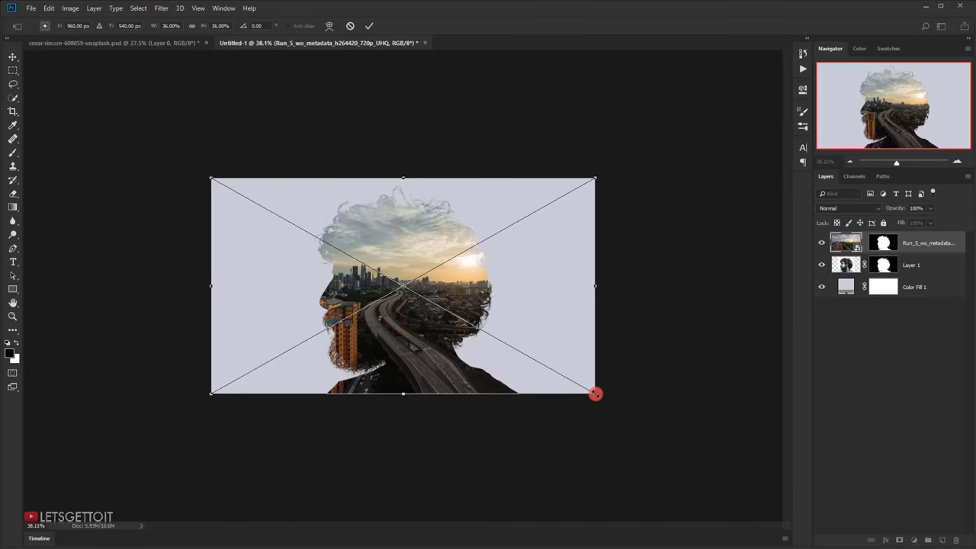
drag(596, 393, 624, 401)
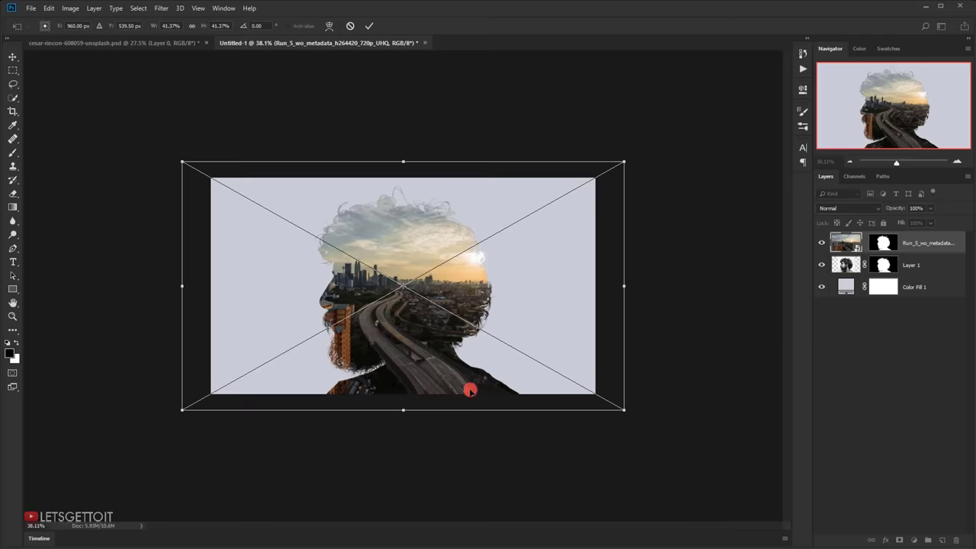
Rotate the city video about 6.8° clockwise and shift it right within the head silhouette.
scroll(499, 410, up, 1)
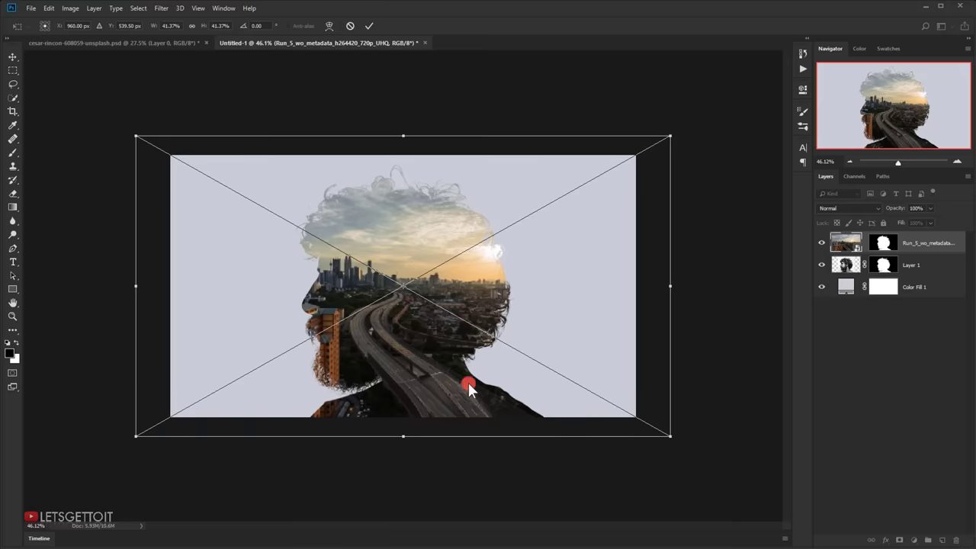
drag(701, 441, 678, 468)
drag(465, 399, 510, 413)
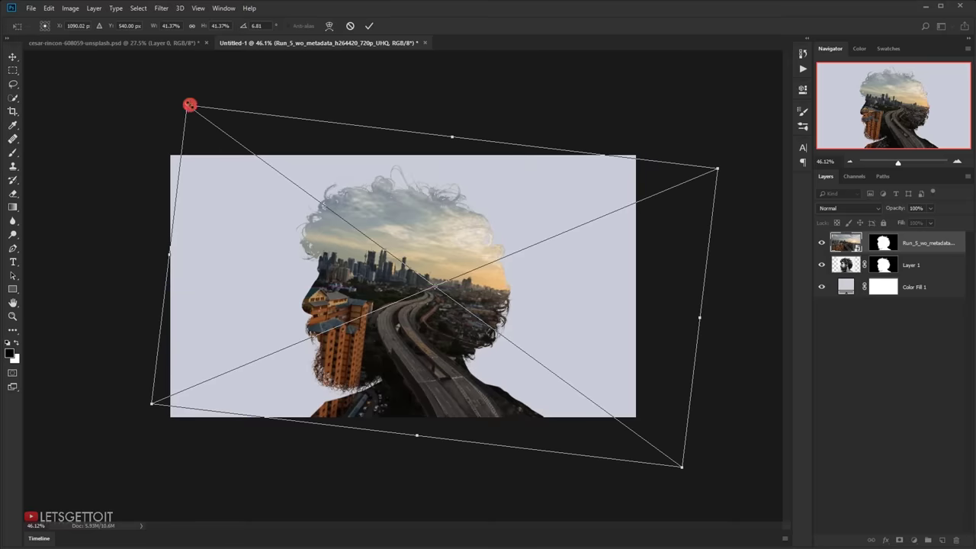
Rescale the city video proportionally to about 43.6%, set its rotation to about 2.5°, and reposition it within the head silhouette.
drag(190, 105, 172, 95)
drag(708, 391, 732, 374)
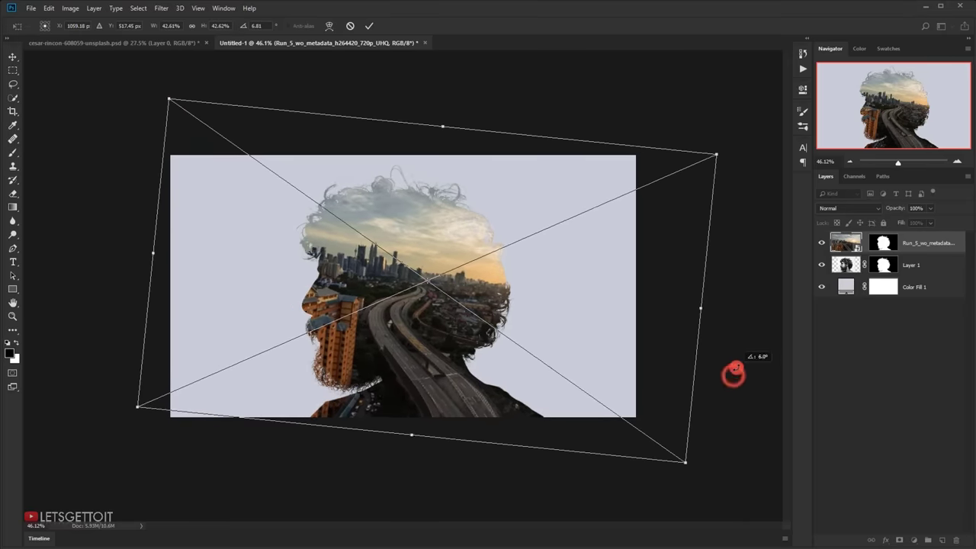
drag(558, 388, 504, 387)
drag(420, 337, 423, 341)
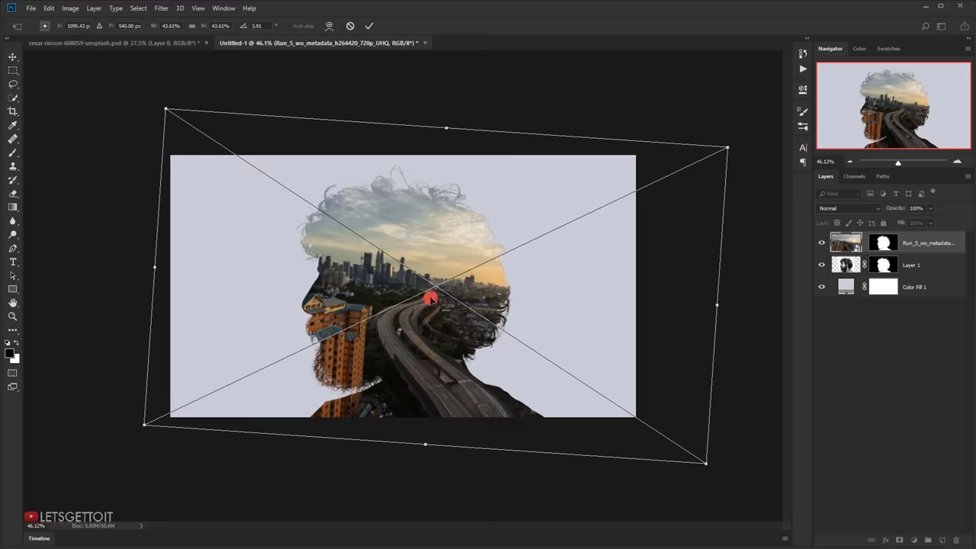
drag(715, 482, 692, 462)
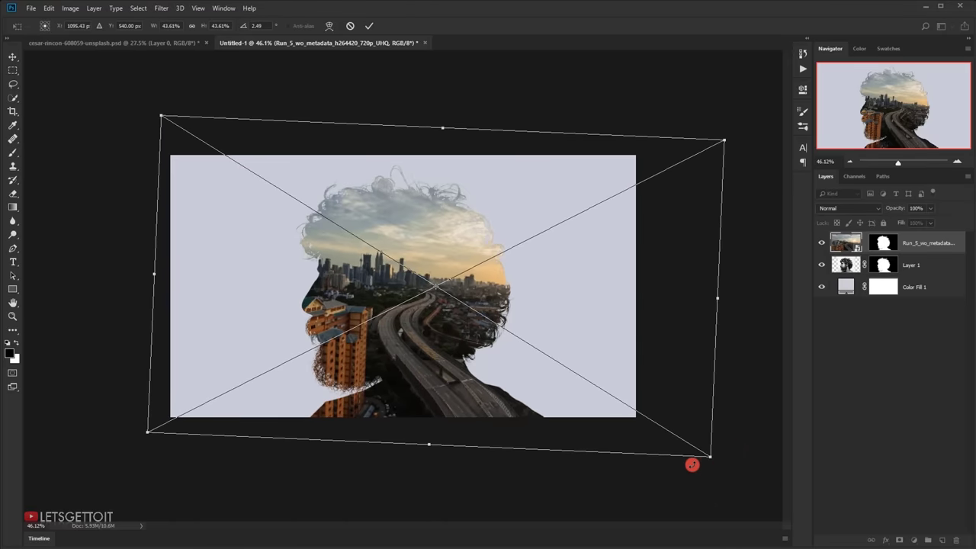
drag(559, 413, 551, 411)
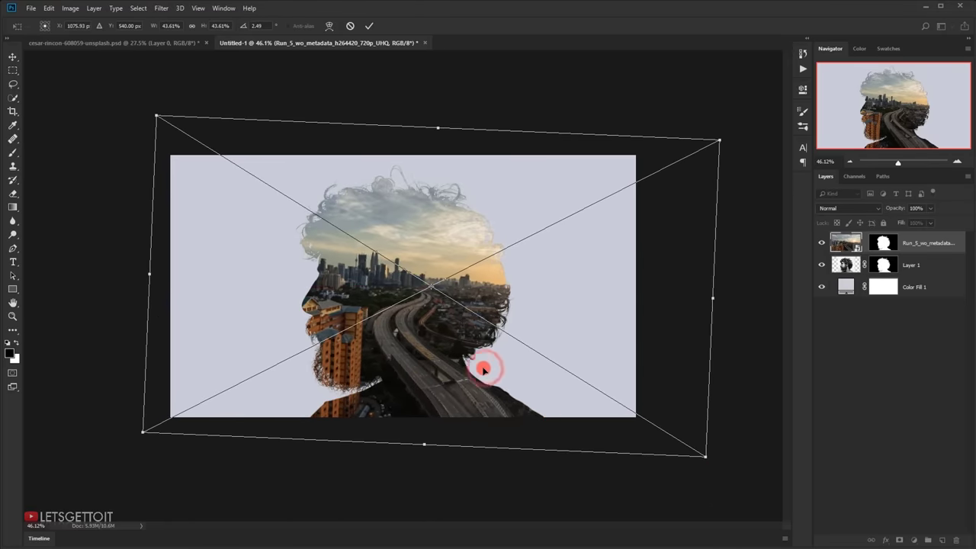
Shift the city video slightly left to about X 1062 px and apply the transform.
scroll(502, 387, up, 3)
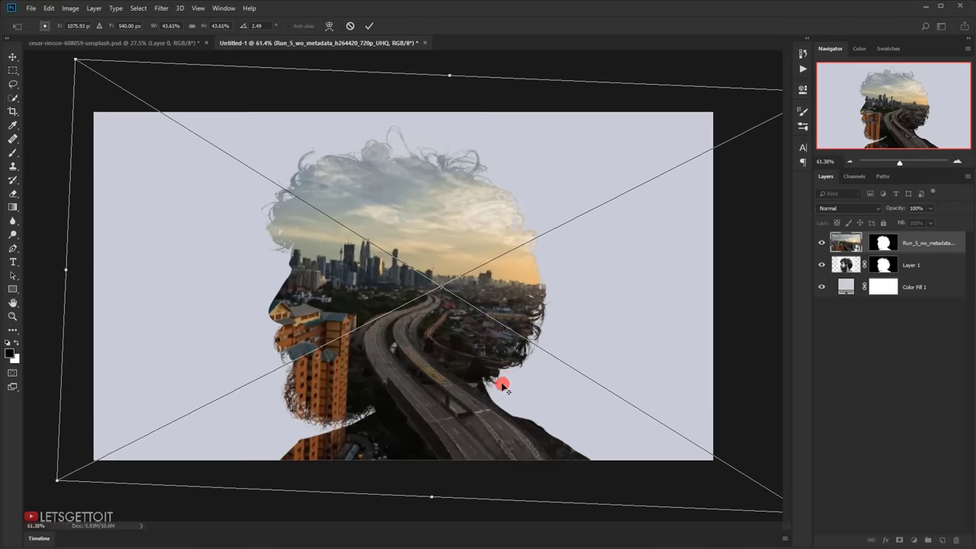
key(ctrl+minus)
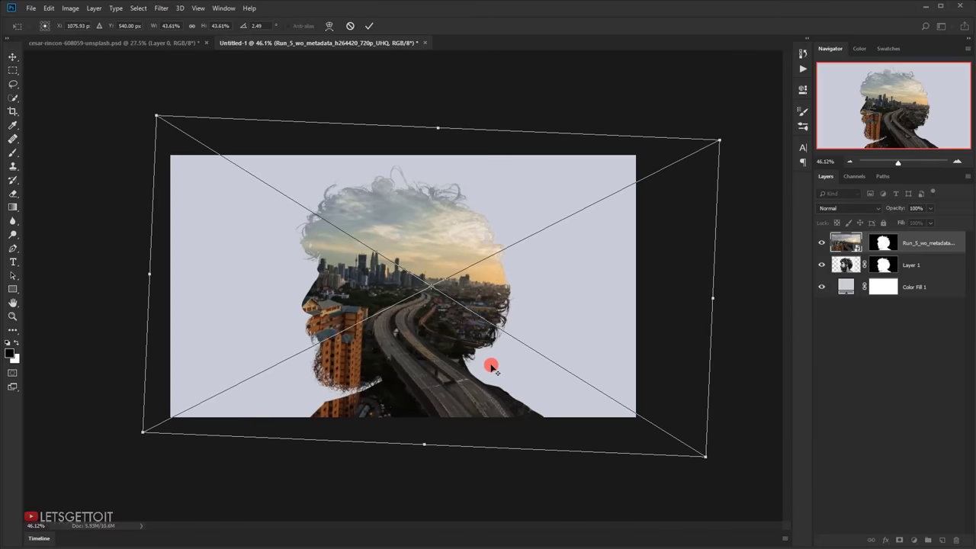
key(ctrl+plus)
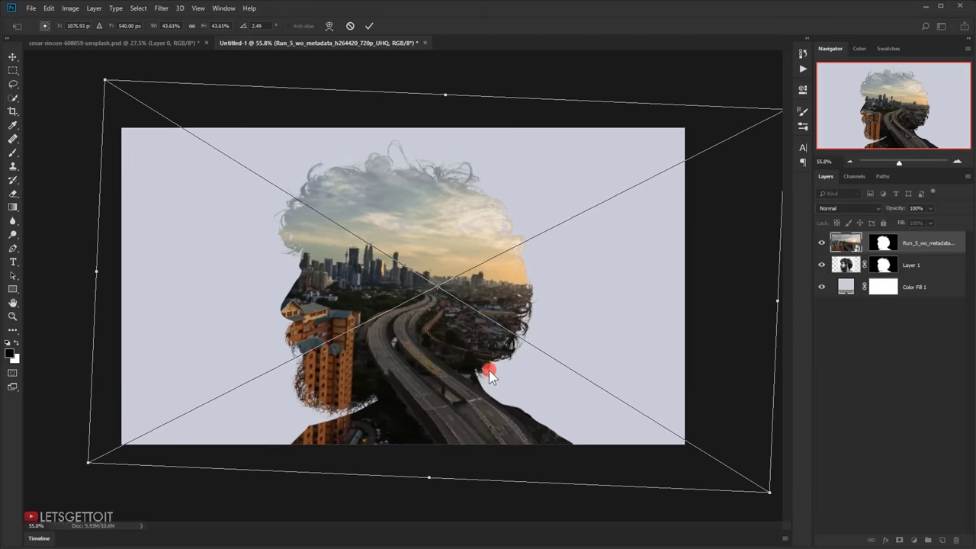
key(ctrl+minus)
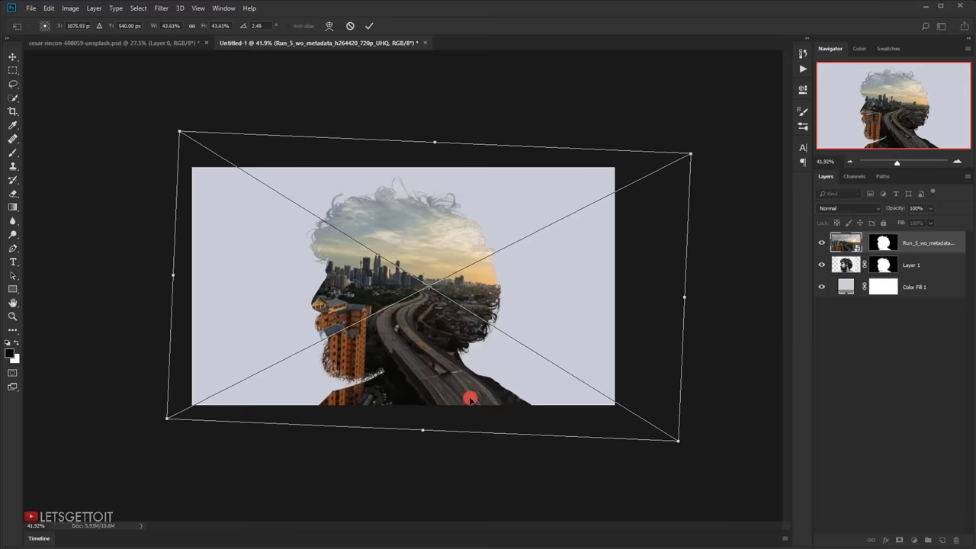
key(ctrl+plus)
click(466, 391)
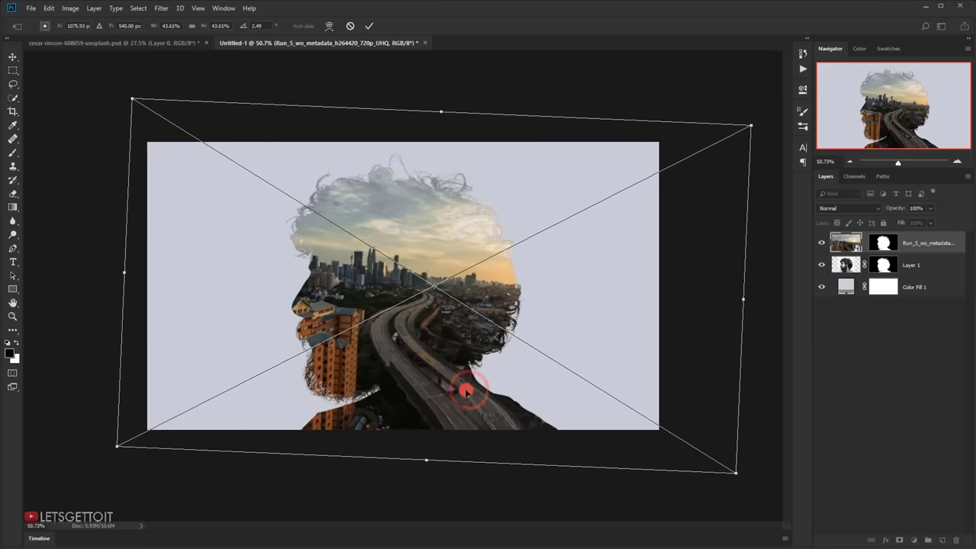
drag(490, 393, 519, 327)
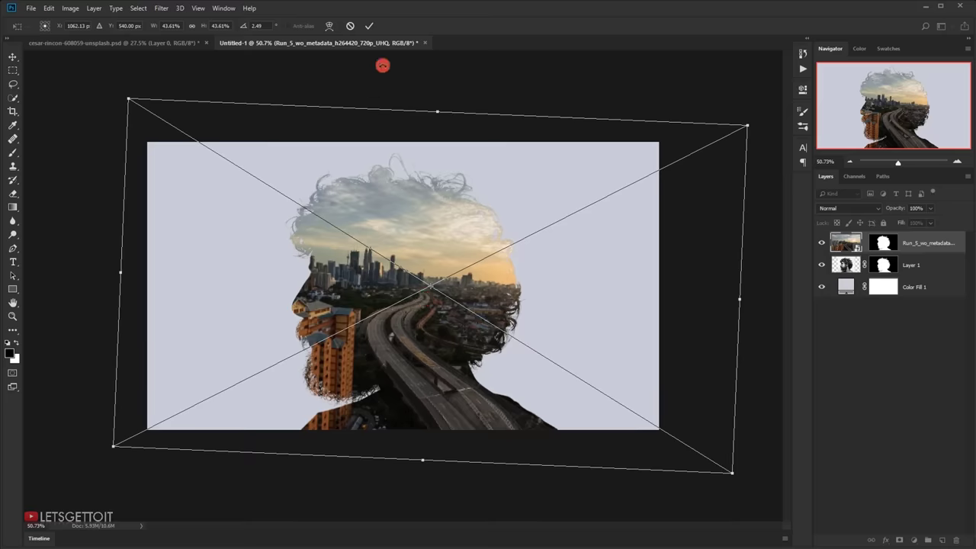
click(369, 26)
click(575, 328)
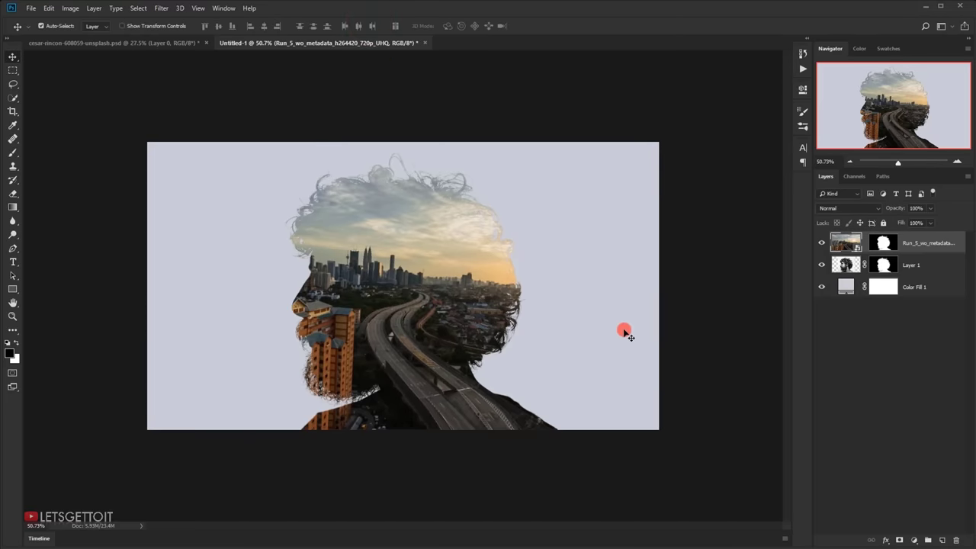
key(ctrl+0)
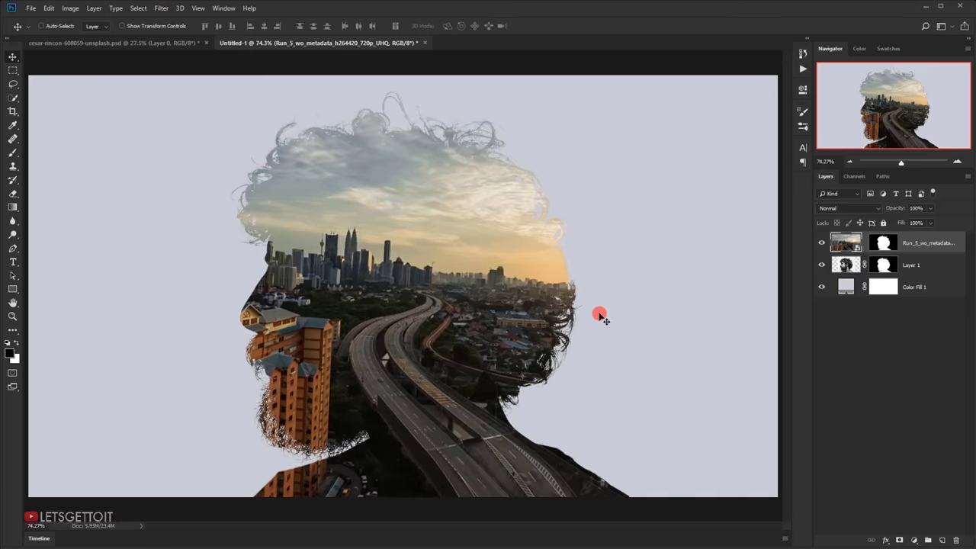
Duplicate Layer 1 above the city video layer and set the copy's blend mode to Lighten.
click(936, 267)
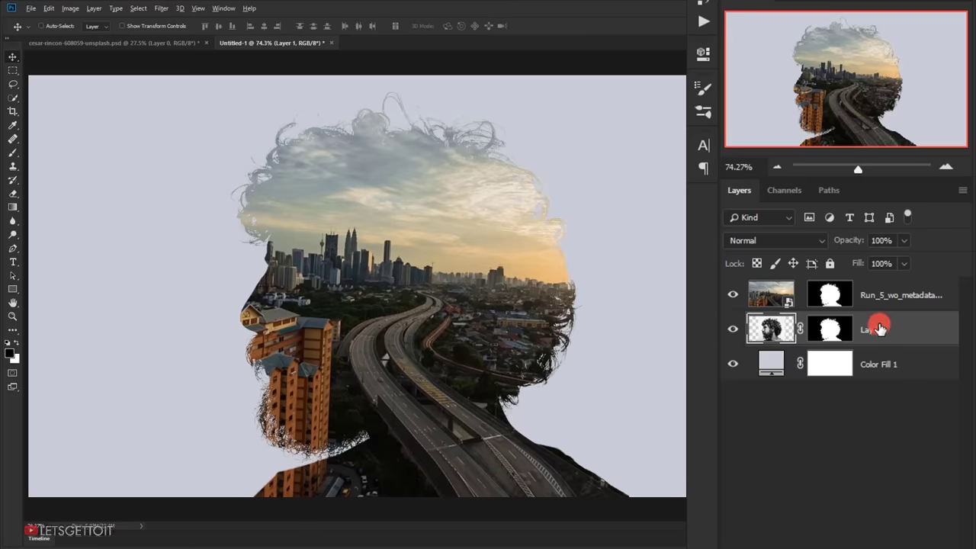
drag(879, 326, 872, 284)
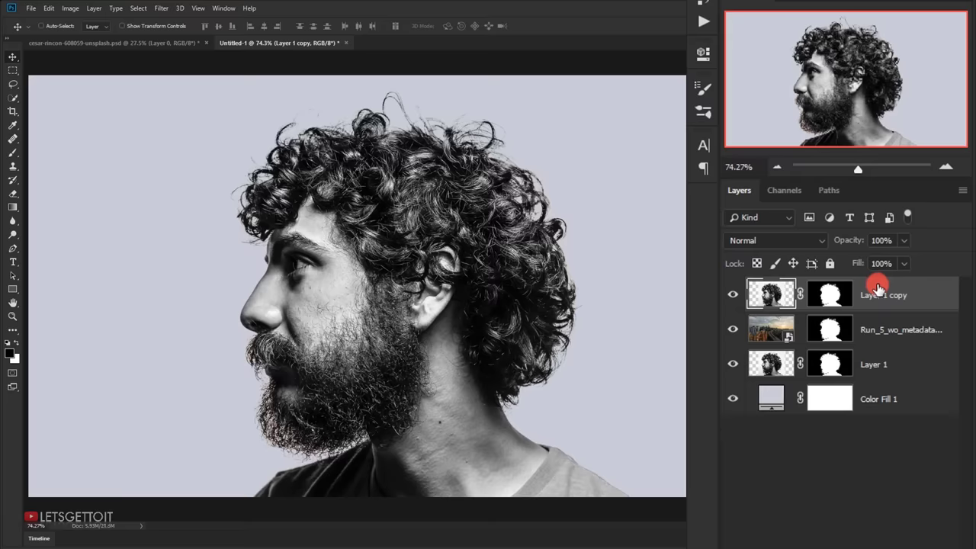
click(774, 241)
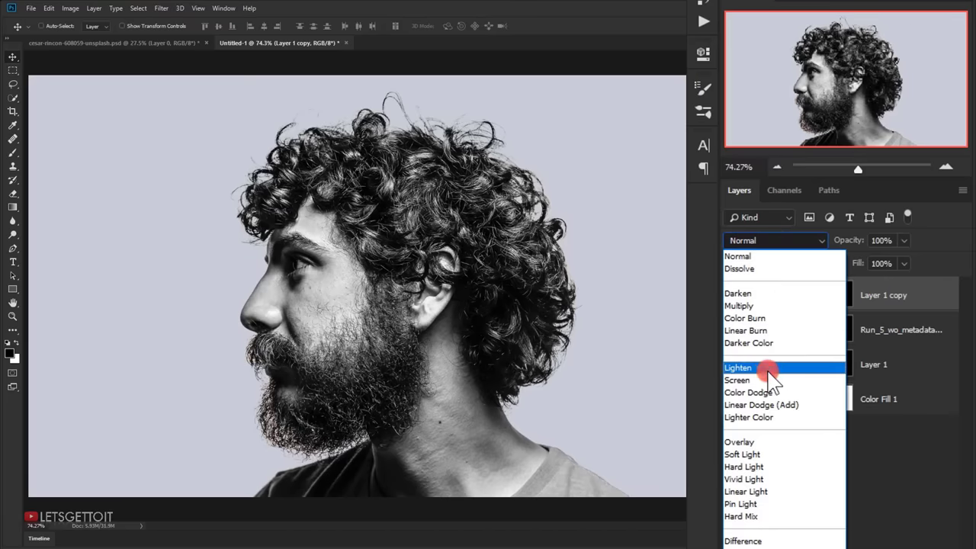
click(765, 367)
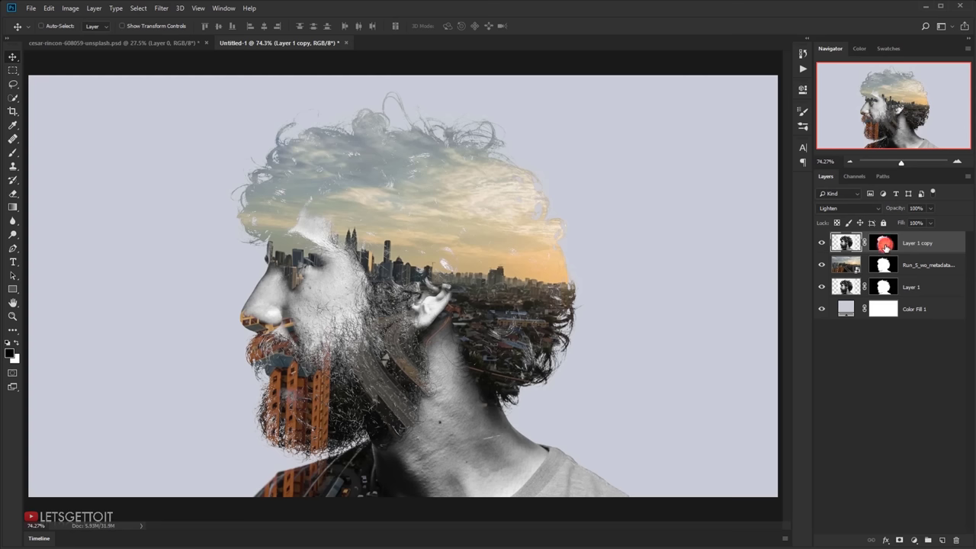
Target the mask of Layer 1 copy and set up a soft black brush at 25% opacity, about 447 px wide.
click(885, 245)
key(x)
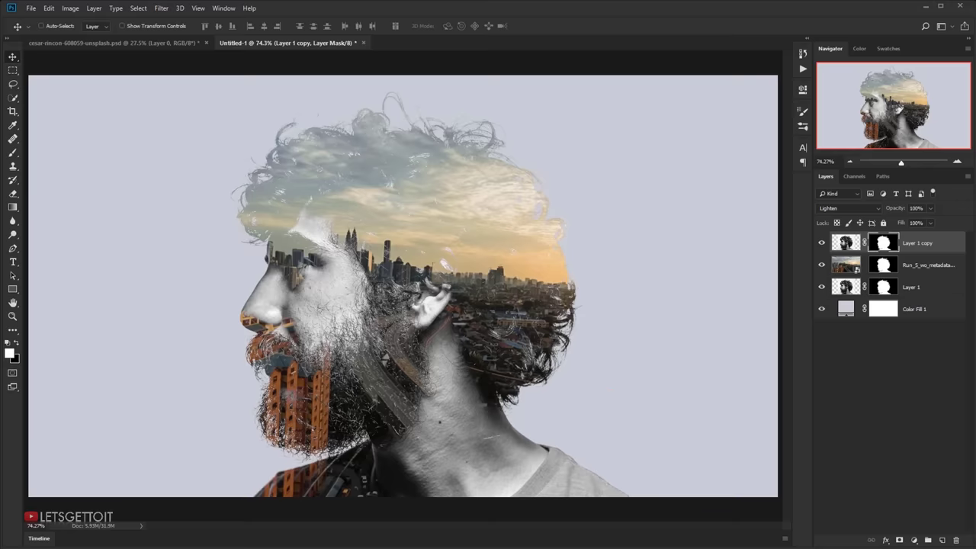
right_click(15, 156)
click(48, 150)
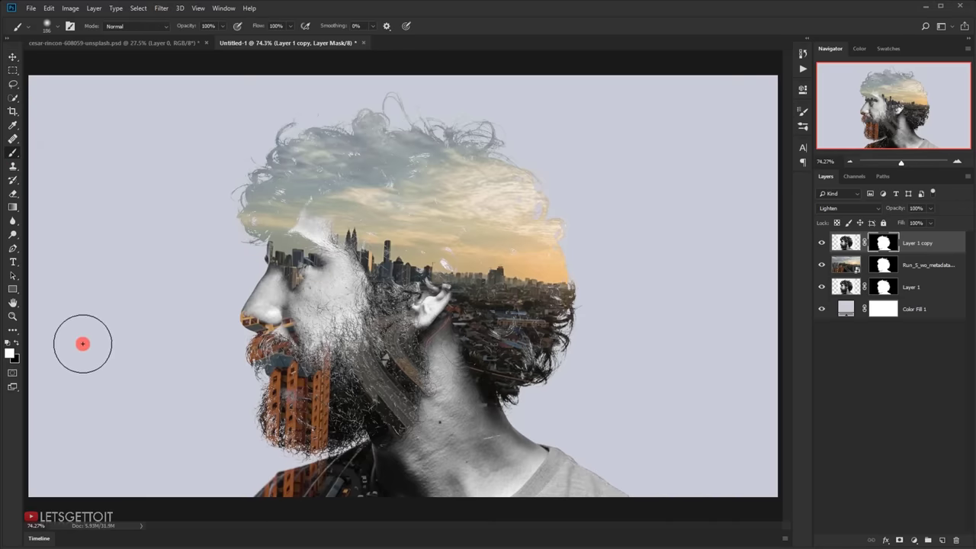
click(16, 344)
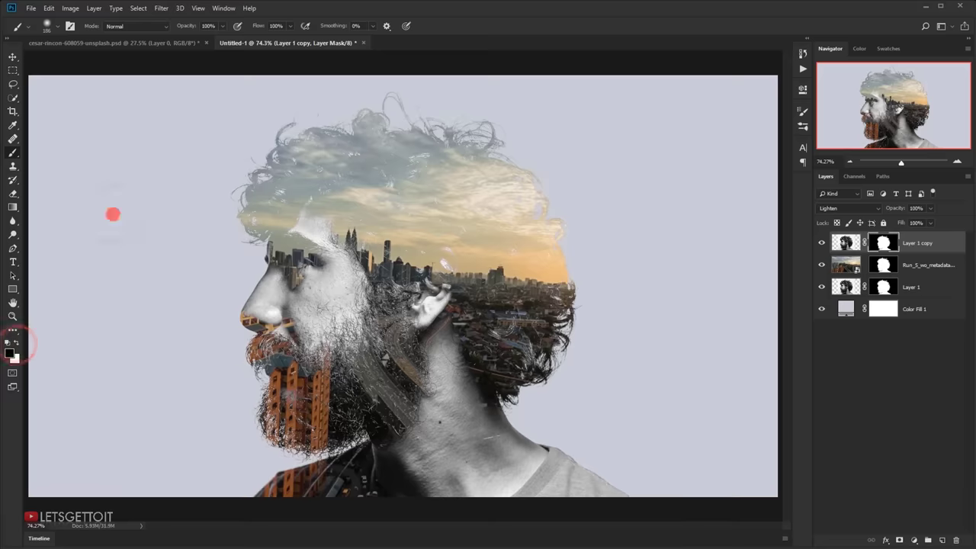
click(215, 26)
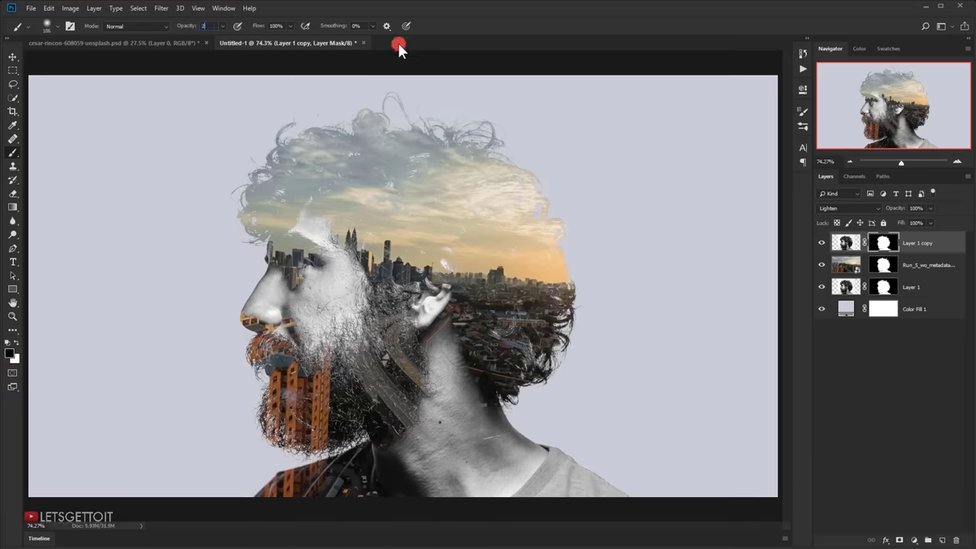
drag(501, 292, 561, 296)
Paint black on Layer 1 copy's mask over the neck, ear and hair behind it to reveal the highway.
click(496, 359)
click(462, 385)
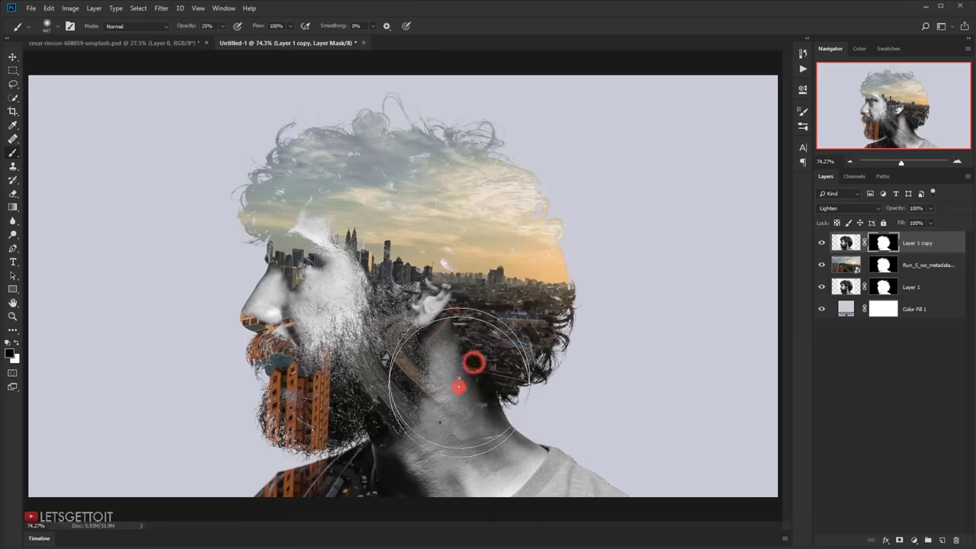
click(465, 338)
click(465, 361)
click(459, 398)
click(458, 369)
click(458, 381)
click(481, 410)
click(534, 449)
click(483, 414)
click(506, 349)
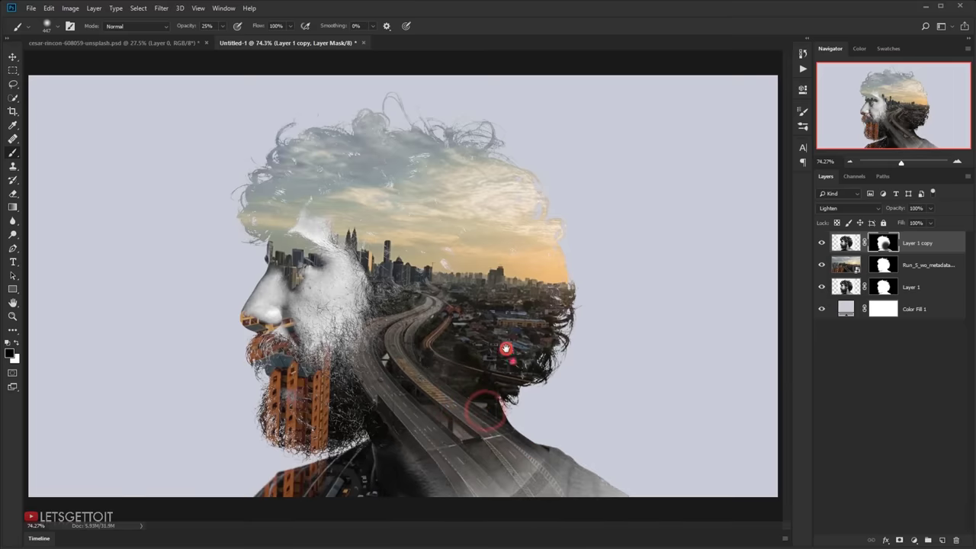
Mask out the portrait's shirt, shoulder and lower neck on Layer 1 copy with repeated soft black strokes.
click(454, 408)
click(498, 436)
click(569, 476)
click(582, 475)
click(621, 491)
click(595, 469)
click(536, 440)
click(475, 399)
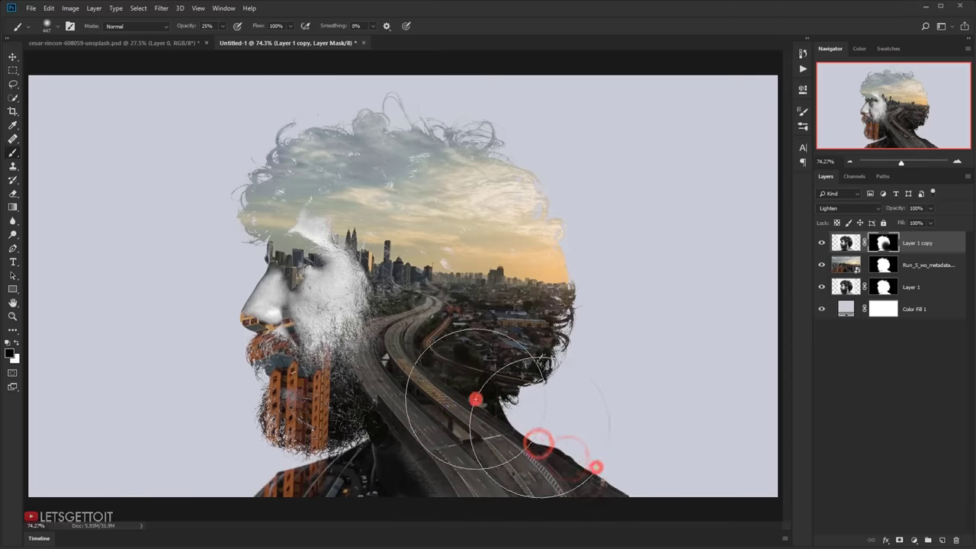
click(584, 478)
click(506, 438)
click(488, 403)
click(442, 374)
click(468, 371)
Reduce the brush to about 221 px and mask out the beard edge and area below the ear along the upper highway.
alt+right_click(440, 366)
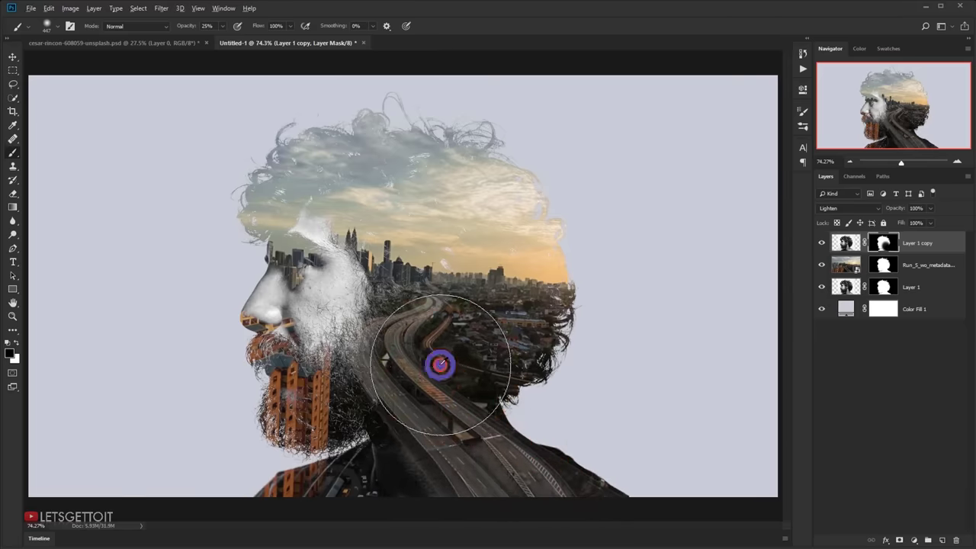
click(392, 322)
click(366, 340)
click(373, 335)
click(382, 342)
click(371, 349)
click(384, 353)
click(438, 337)
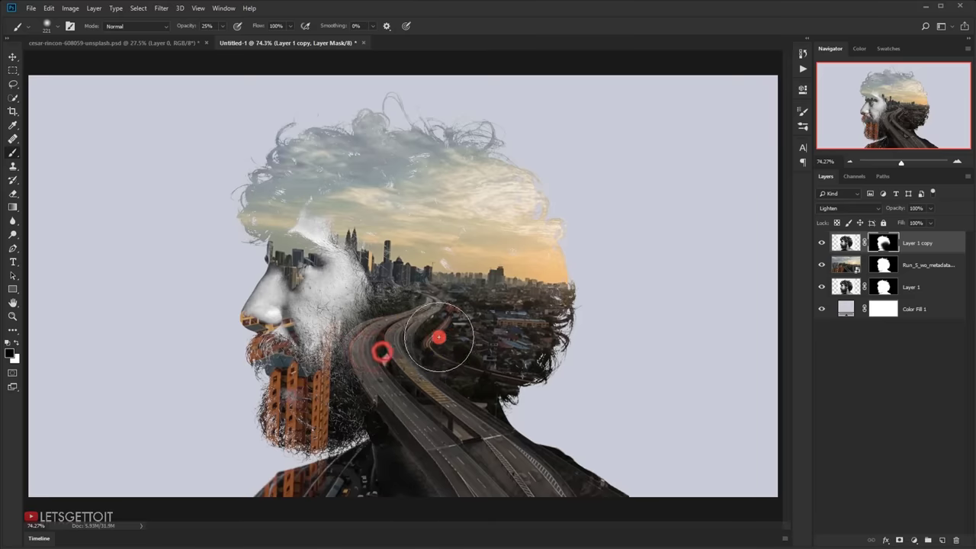
click(447, 329)
click(422, 331)
click(437, 322)
click(435, 323)
click(417, 342)
Clean the remaining portrait traces from the mask along the highway down to the shoulder and up the back of the head.
click(488, 392)
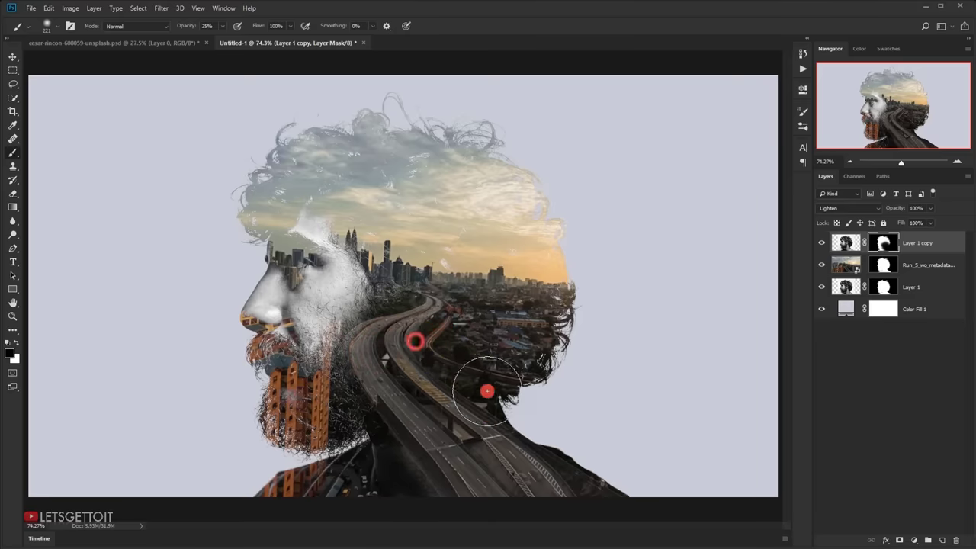
click(449, 410)
click(547, 470)
click(569, 479)
click(635, 498)
click(590, 489)
click(514, 473)
click(495, 470)
click(450, 440)
click(438, 417)
click(422, 382)
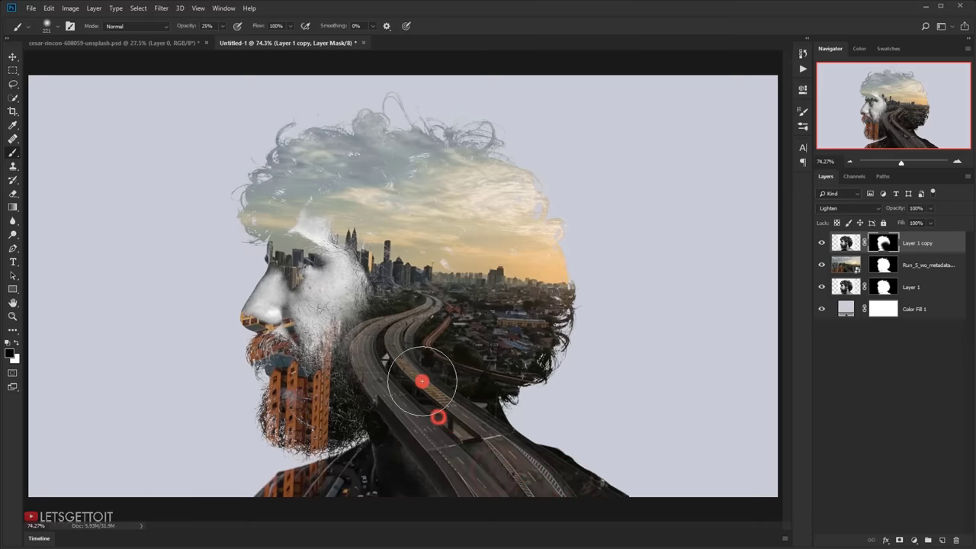
click(477, 369)
click(559, 326)
Enlarge the brush to about 358 px and mask out the leftover hair over the houses behind the highway.
alt+right_click(500, 336)
click(514, 335)
click(471, 364)
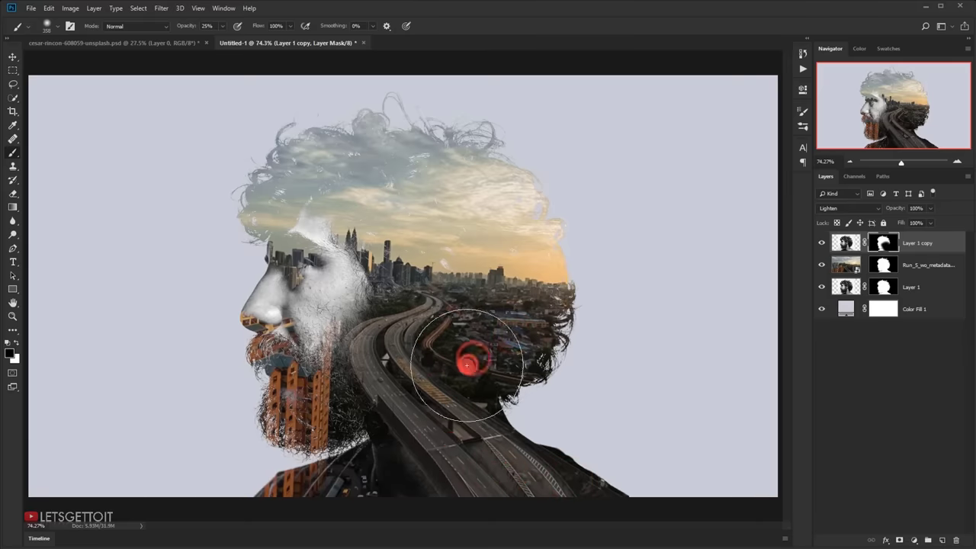
click(484, 356)
Paint the ear back in softly on Layer 1 copy's mask in white, using brushes of about 168 and 111 px.
scroll(456, 287, up, 3)
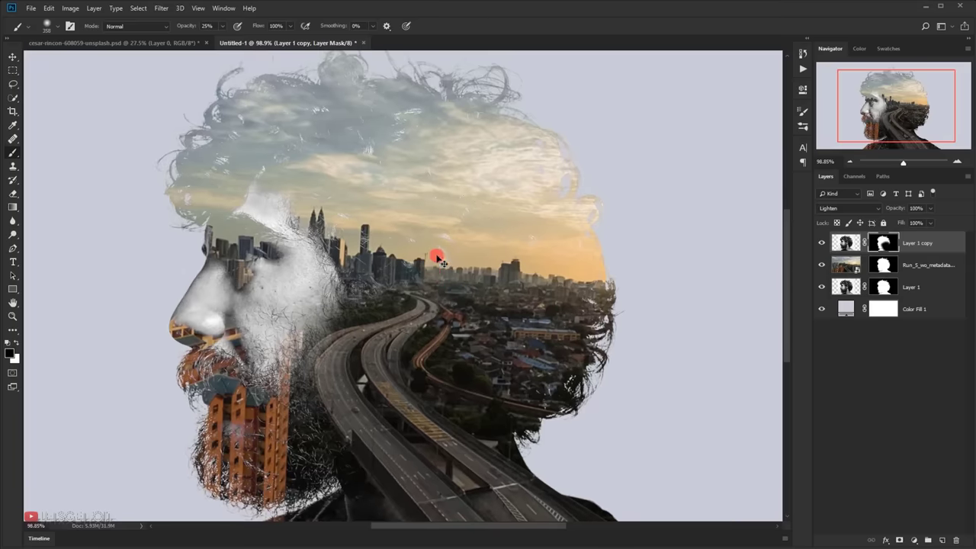
alt+right_click(418, 283)
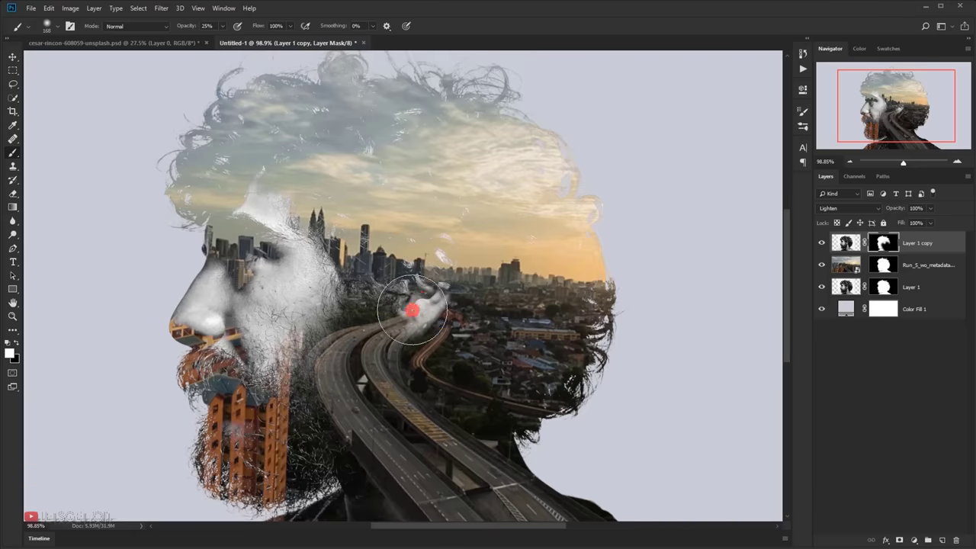
mouse_move(412, 310)
mouse_down()
mouse_move(370, 354)
mouse_move(434, 276)
mouse_move(401, 307)
mouse_move(420, 310)
mouse_move(381, 327)
mouse_move(409, 306)
mouse_move(399, 312)
mouse_move(407, 283)
mouse_move(414, 290)
mouse_move(405, 283)
mouse_move(416, 287)
mouse_move(407, 279)
mouse_move(415, 300)
mouse_move(402, 310)
mouse_move(405, 280)
mouse_move(420, 295)
mouse_up()
alt+right_click(403, 309)
key(x)
key(x)
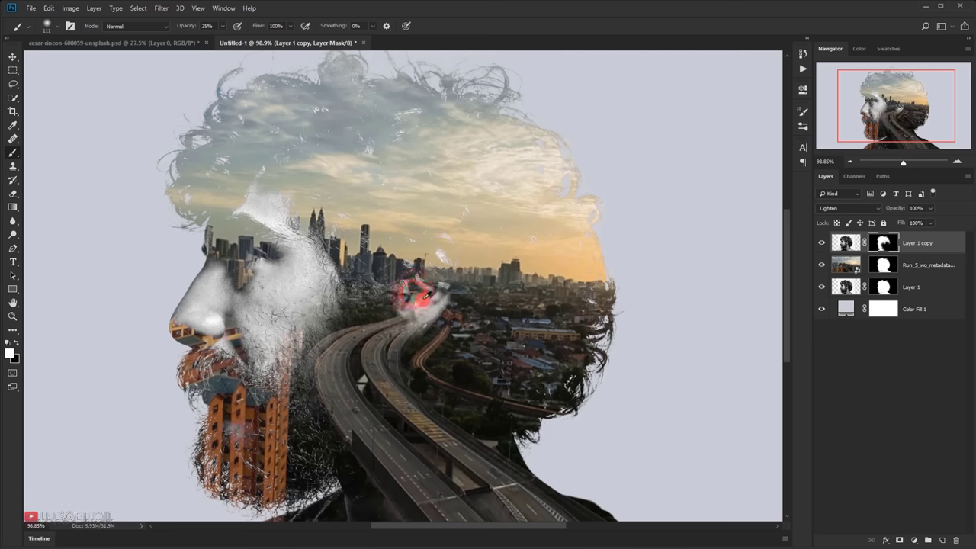
Refine Layer 1 copy's mask in black around the ear and along the cheek edge, using brushes of about 146 and 208 px.
scroll(556, 264, up, 4)
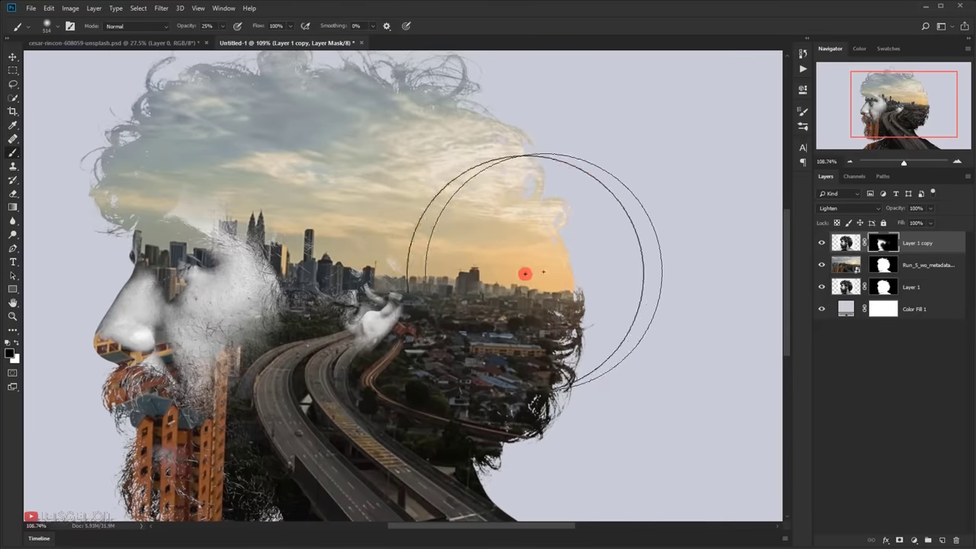
mouse_move(425, 286)
mouse_down()
mouse_move(349, 290)
mouse_move(385, 294)
mouse_move(356, 279)
mouse_move(375, 291)
mouse_up()
scroll(378, 298, down, 4)
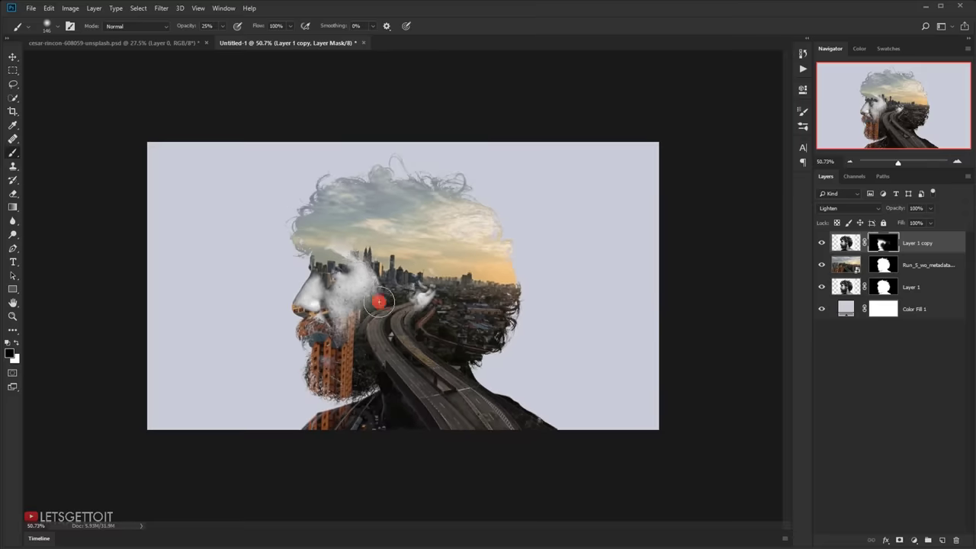
scroll(379, 302, up, 4)
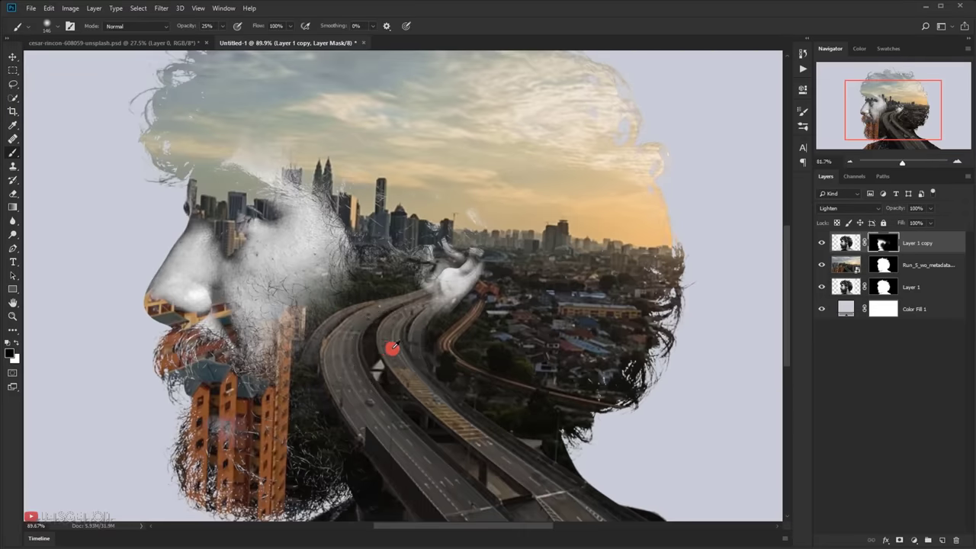
scroll(392, 348, down, 3)
scroll(389, 320, up, 3)
mouse_move(331, 266)
mouse_down()
mouse_move(384, 270)
mouse_move(373, 266)
mouse_up()
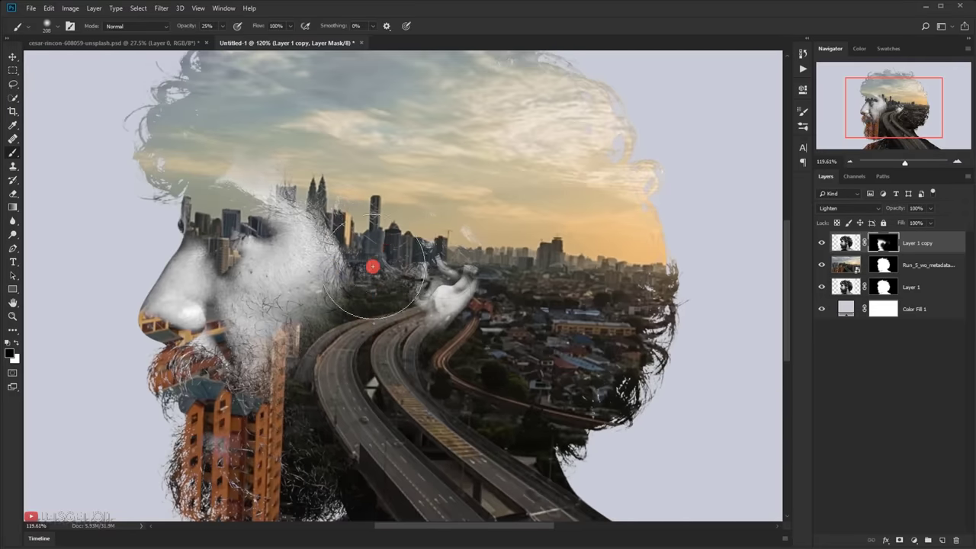
scroll(436, 316, down, 3)
scroll(447, 327, up, 4)
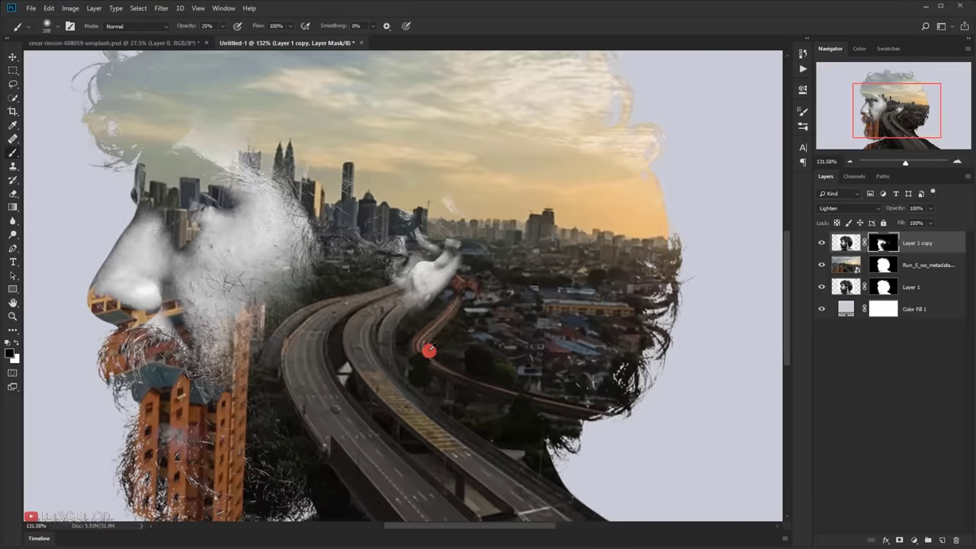
scroll(397, 339, down, 3)
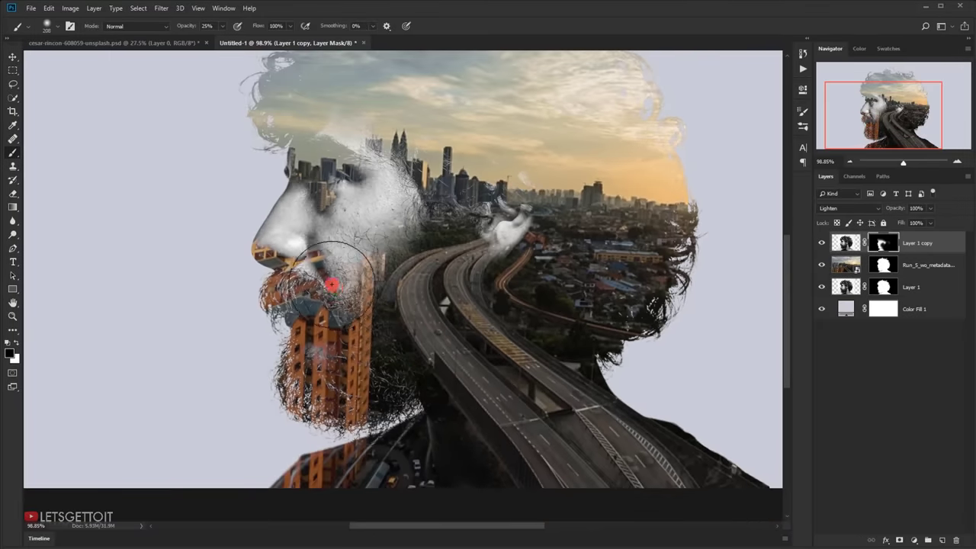
scroll(332, 284, up, 1)
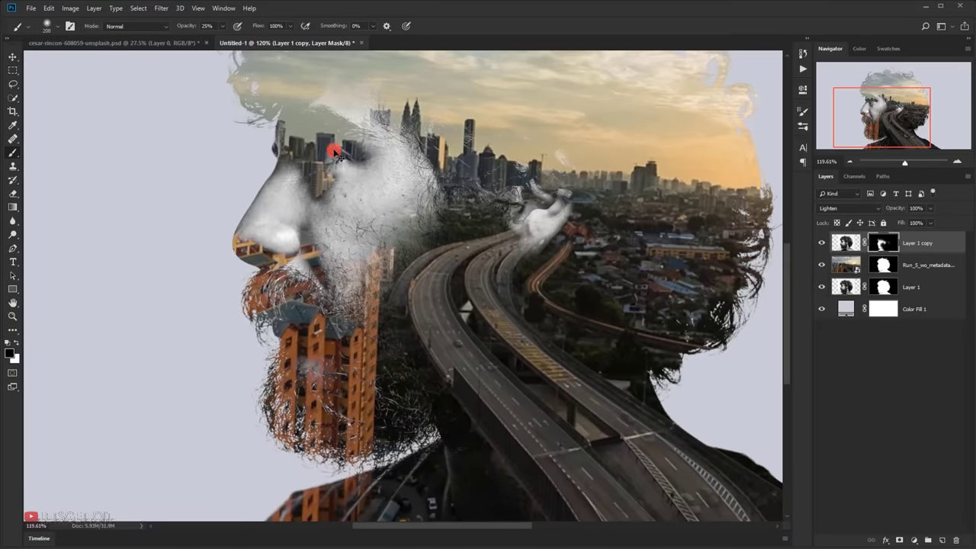
scroll(336, 152, down, 2)
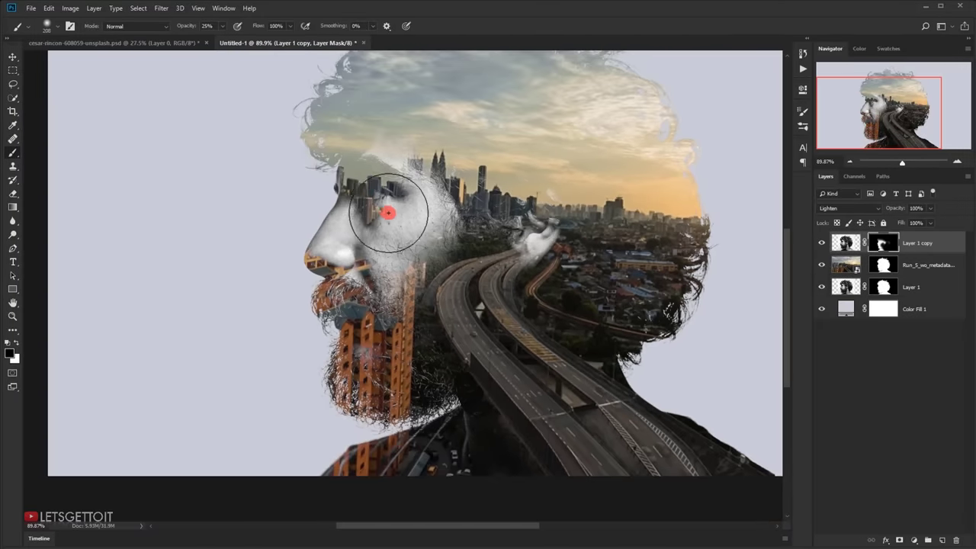
Select the city video layer's mask and paint black with a brush of about 170 px to bring back the portrait's eye, brow and nose.
click(913, 264)
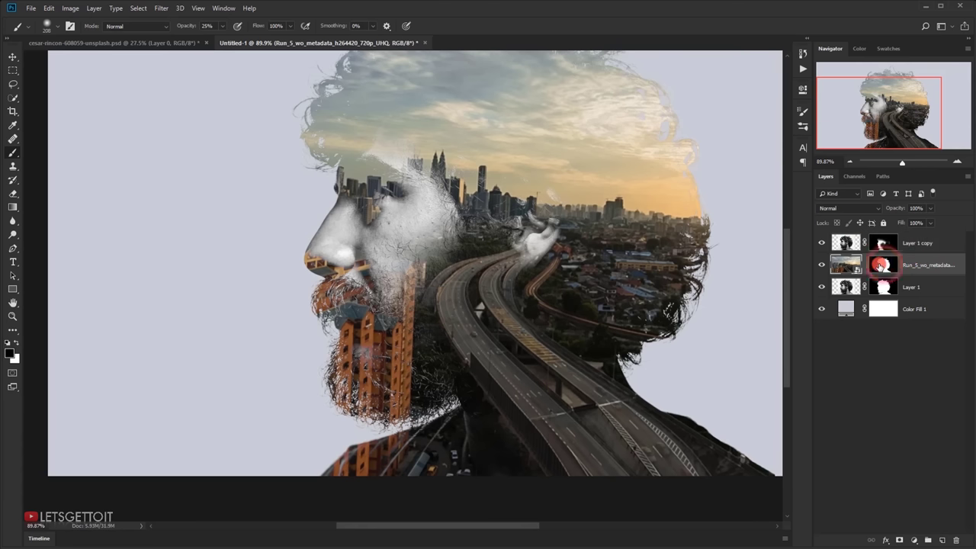
click(883, 265)
drag(443, 223, 398, 221)
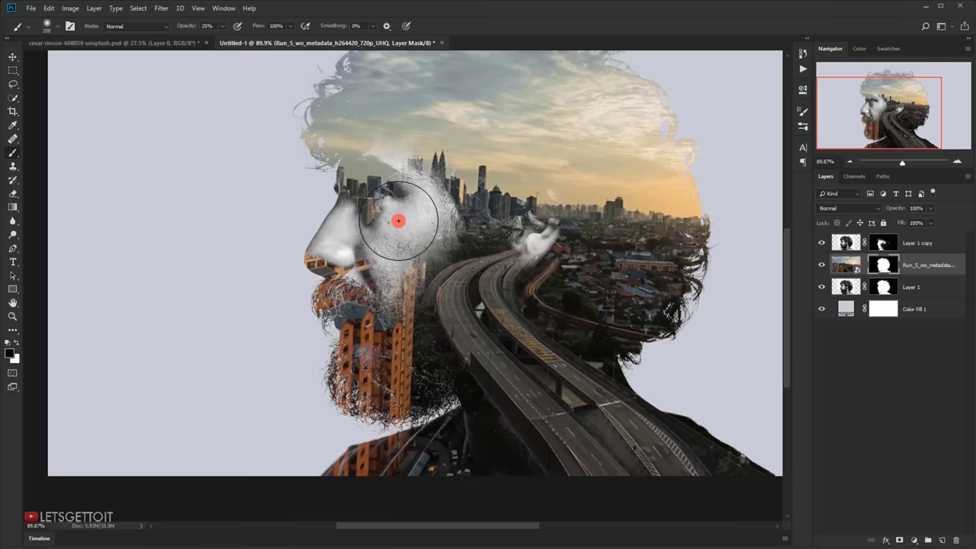
alt+right_click(307, 200)
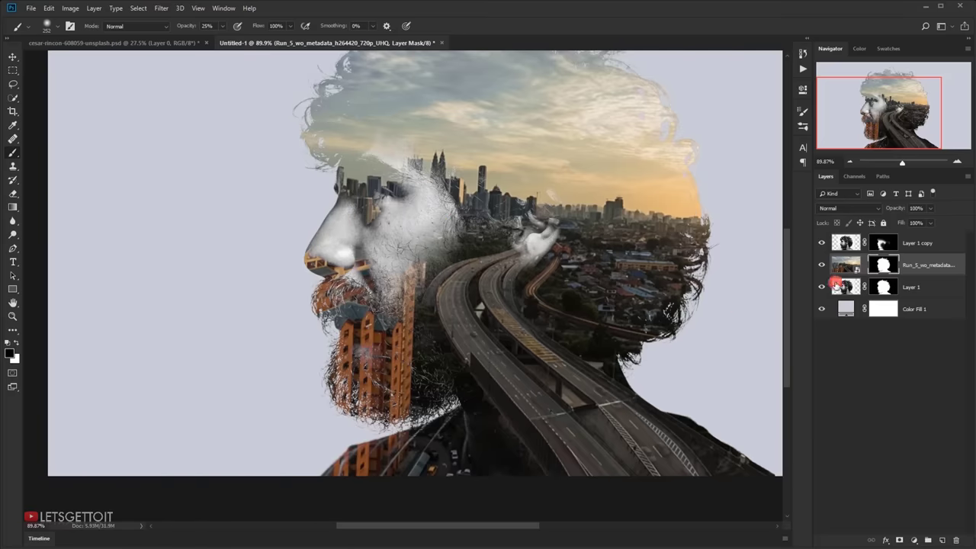
click(335, 191)
alt+right_click(343, 198)
click(353, 192)
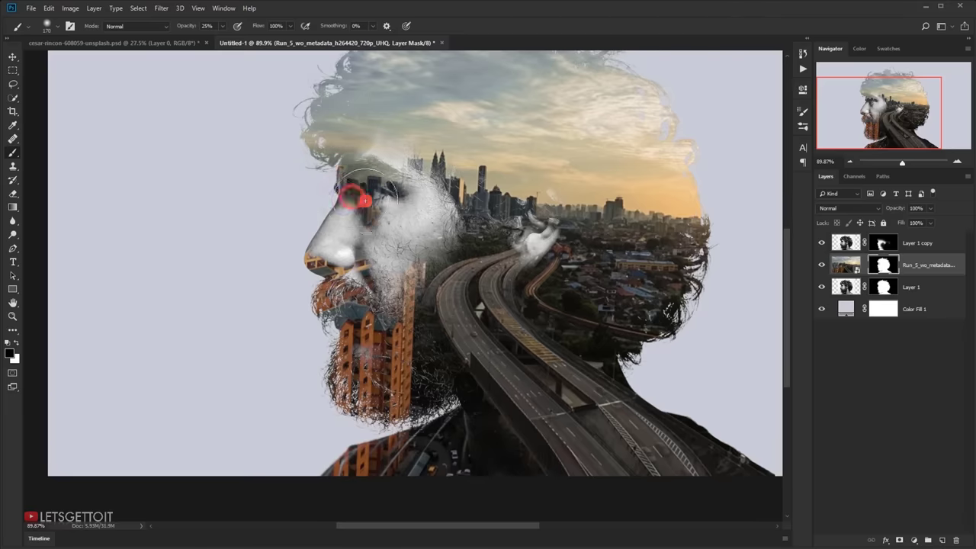
click(373, 199)
mouse_move(375, 199)
mouse_down()
mouse_move(338, 192)
mouse_move(295, 247)
mouse_move(317, 245)
mouse_move(293, 249)
mouse_move(320, 254)
mouse_move(298, 244)
mouse_up()
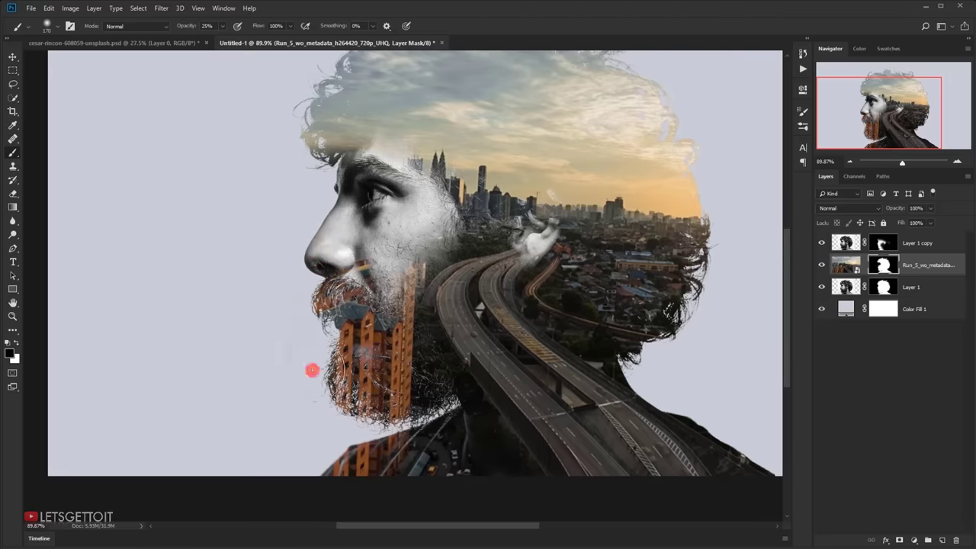
Mask the orange buildings out of the moustache, mouth and beard on the city video's mask, using brushes of about 221 and 105 px.
mouse_move(286, 359)
mouse_down()
mouse_move(303, 354)
mouse_move(281, 357)
mouse_up()
scroll(316, 338, down, 4)
scroll(283, 370, up, 6)
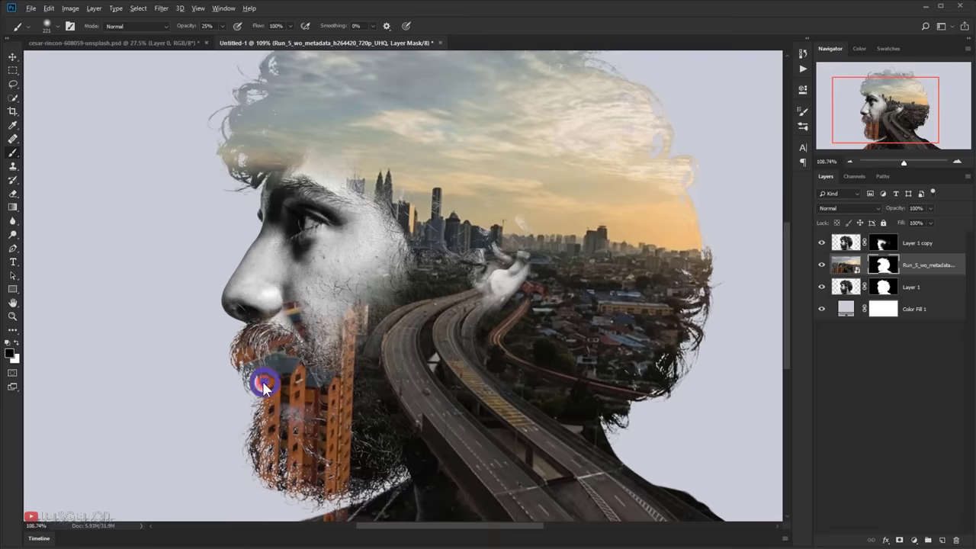
mouse_move(301, 409)
mouse_down()
mouse_move(309, 346)
mouse_move(289, 359)
mouse_move(284, 331)
mouse_move(307, 345)
mouse_move(311, 380)
mouse_move(368, 378)
mouse_up()
drag(364, 338, 357, 338)
drag(357, 338, 360, 342)
mouse_move(407, 243)
mouse_down()
mouse_move(390, 261)
mouse_move(349, 341)
mouse_move(330, 311)
mouse_move(310, 305)
mouse_move(359, 370)
mouse_move(323, 388)
mouse_move(327, 397)
mouse_move(349, 412)
mouse_up()
scroll(356, 405, down, 2)
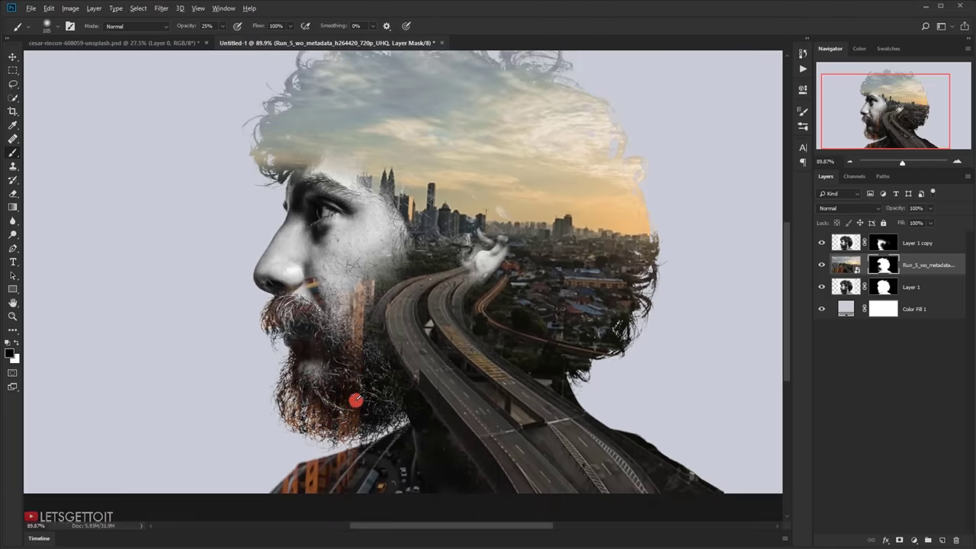
scroll(355, 400, down, 2)
scroll(337, 350, up, 2)
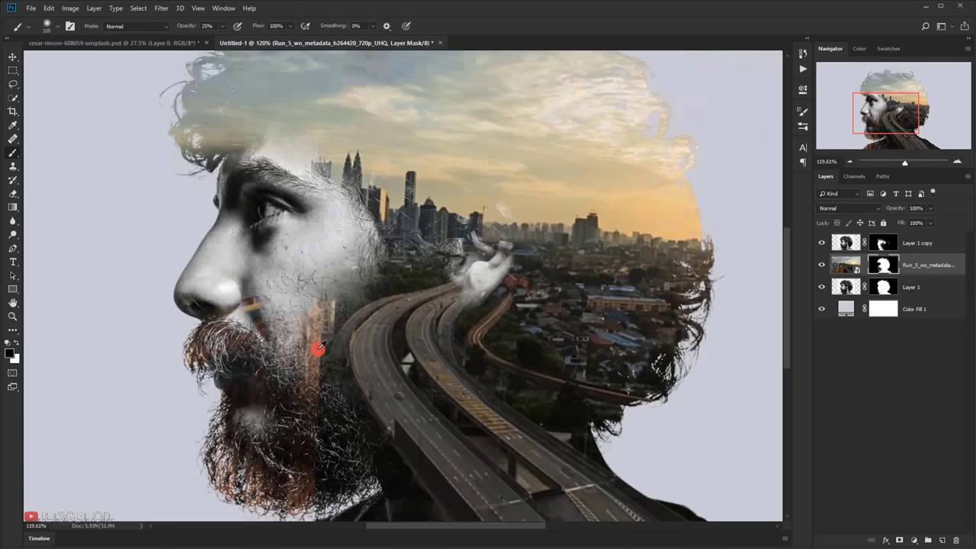
scroll(320, 344, down, 3)
scroll(343, 257, up, 5)
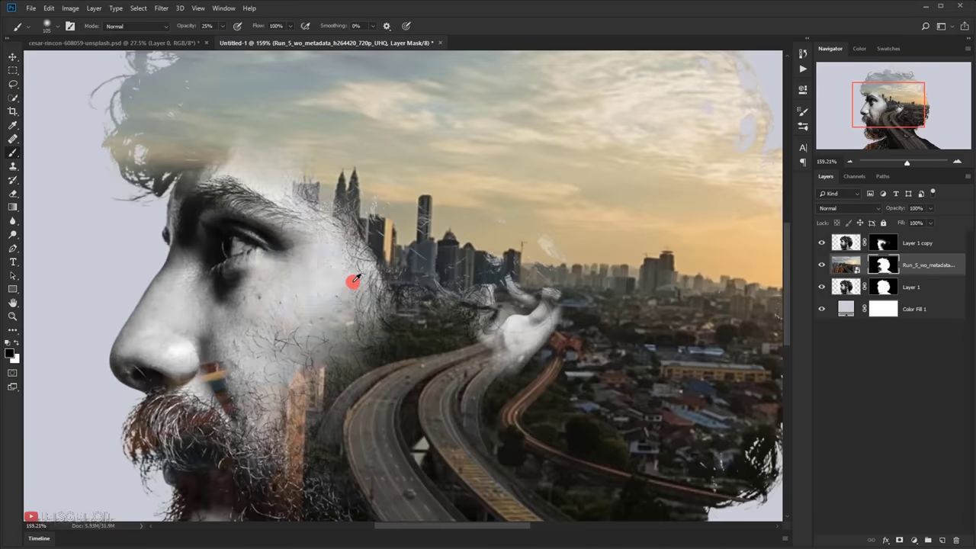
Enlarge the brush to about 271 px and mask out the lower cheek edge beside the highway on Layer 1 copy's mask.
mouse_move(318, 281)
mouse_down()
mouse_move(389, 297)
mouse_move(379, 294)
mouse_up()
scroll(305, 283, down, 4)
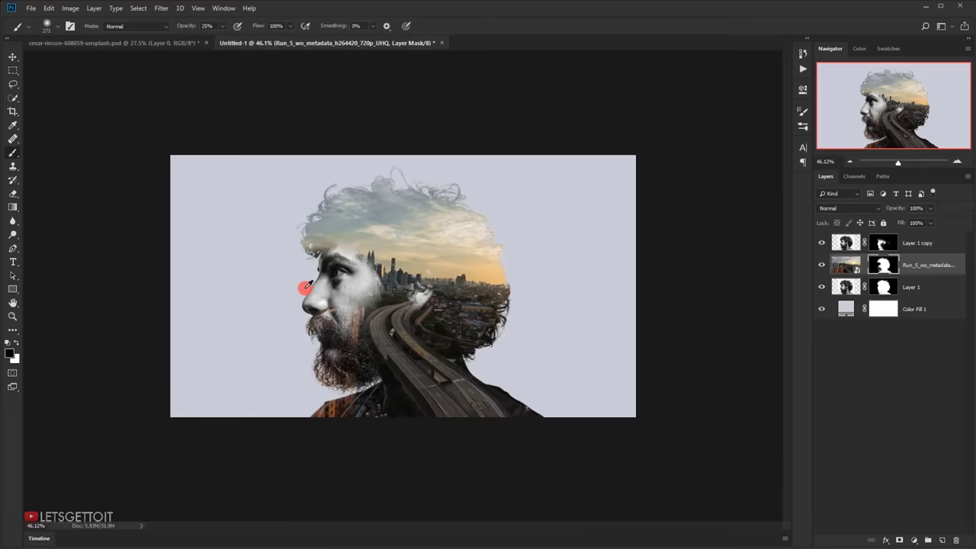
scroll(375, 308, up, 2)
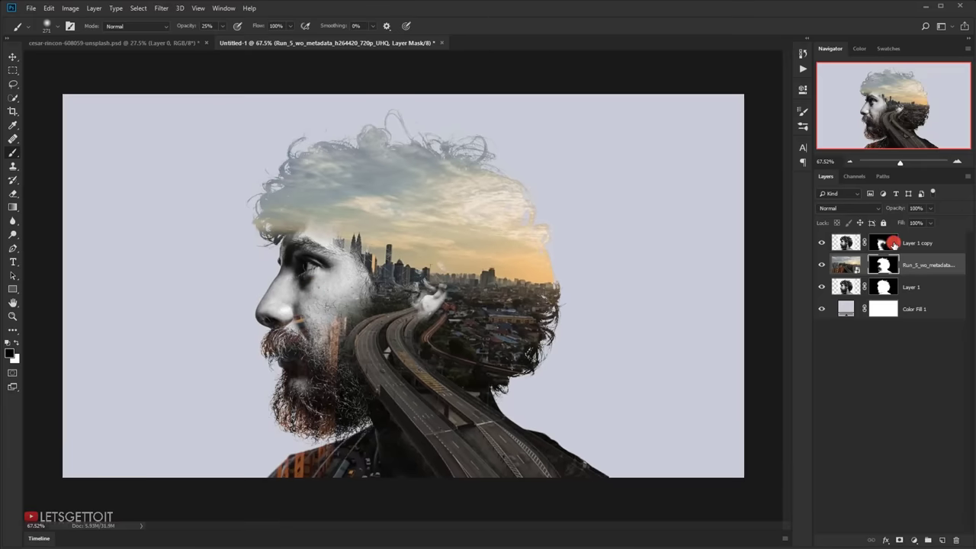
click(894, 243)
click(886, 244)
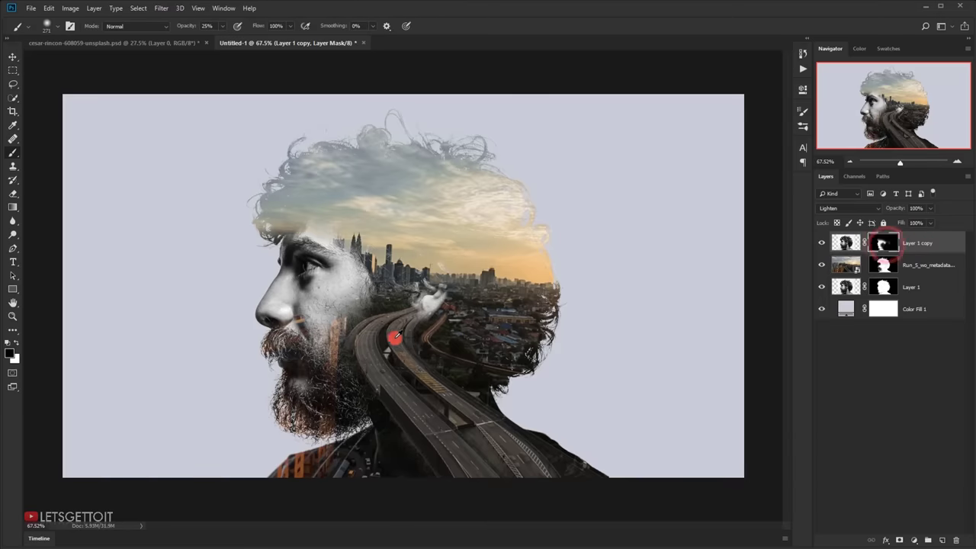
scroll(394, 337, up, 2)
right_click(338, 316)
click(336, 320)
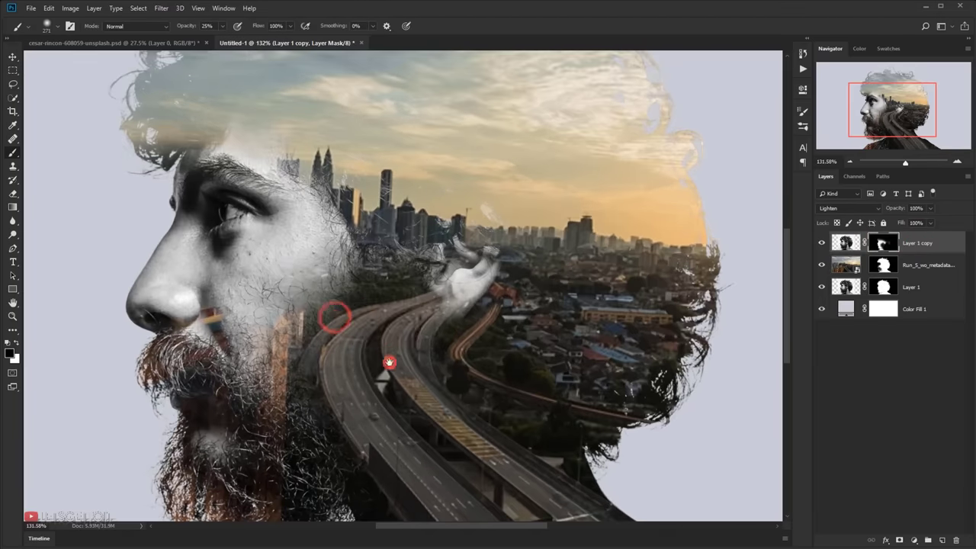
Reduce the brush to about 236 px and fade the back of the beard along the highway in black.
drag(385, 362, 393, 266)
drag(346, 309, 335, 309)
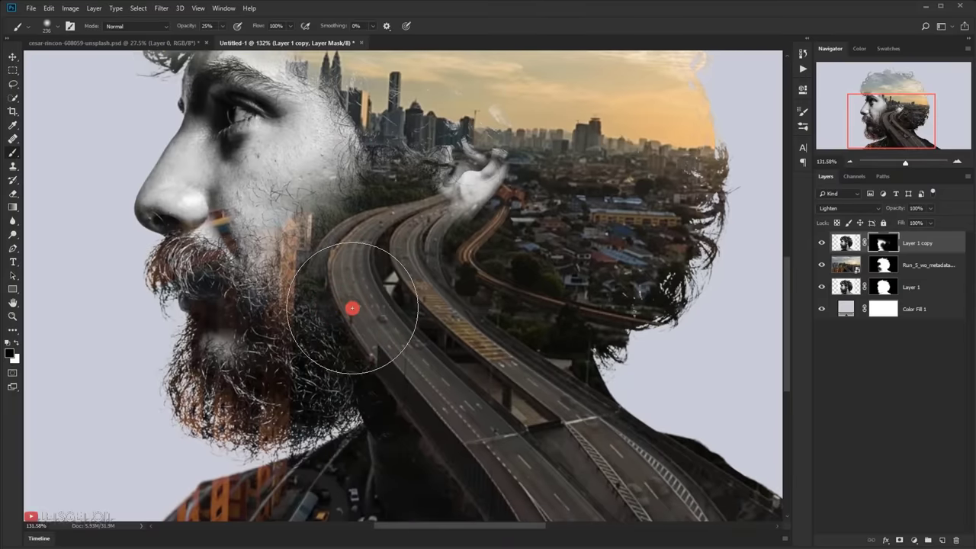
click(336, 303)
click(331, 287)
click(348, 307)
click(340, 300)
click(326, 308)
Reduce the brush to about 136 px and mask out the stray hair between the cheek and the ear below the skyline.
mouse_move(338, 309)
mouse_down()
mouse_move(311, 312)
mouse_move(357, 264)
mouse_move(379, 217)
mouse_move(359, 225)
mouse_move(371, 217)
mouse_move(338, 216)
mouse_up()
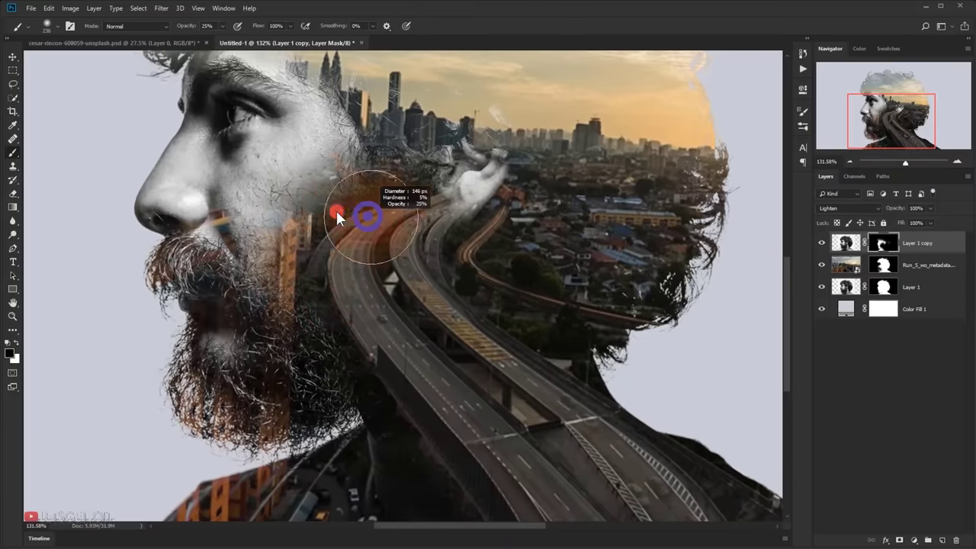
click(367, 161)
click(393, 160)
click(399, 142)
click(399, 126)
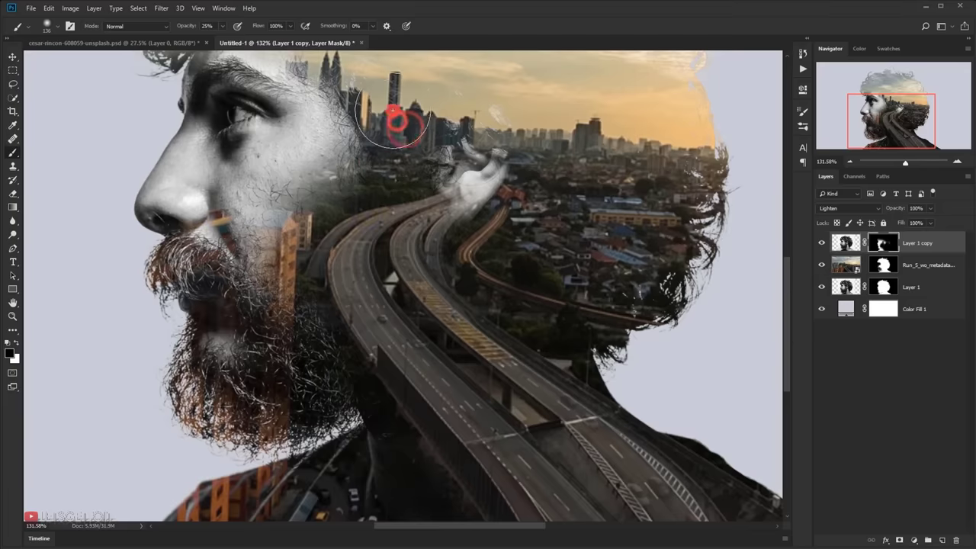
click(396, 120)
mouse_move(396, 118)
mouse_down()
mouse_move(407, 188)
mouse_move(412, 181)
mouse_up()
Mask out the temple and rear cheek over the skyline and trees on Layer 1 copy's mask, using brushes of about 200 and 262 px.
click(351, 121)
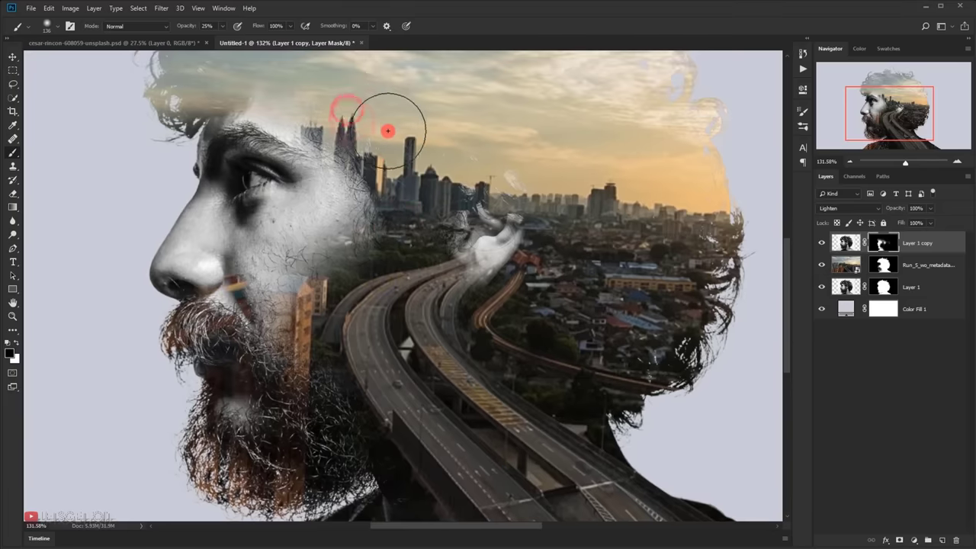
click(370, 129)
drag(378, 149, 397, 148)
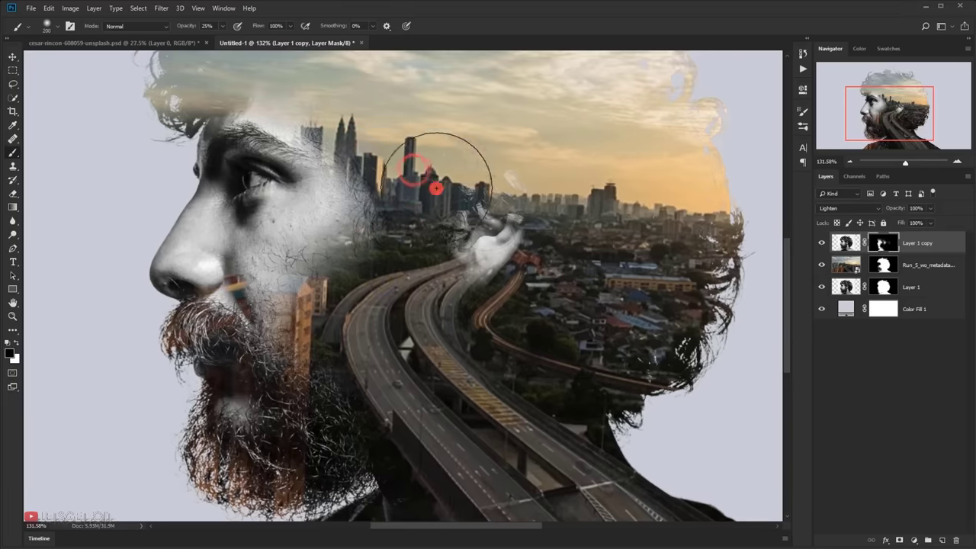
scroll(466, 234, down, 6)
mouse_move(382, 276)
mouse_down()
mouse_move(398, 277)
mouse_move(372, 255)
mouse_move(381, 292)
mouse_move(374, 305)
mouse_move(370, 298)
mouse_move(384, 305)
mouse_up()
click(383, 276)
click(379, 275)
click(385, 264)
scroll(384, 305, down, 4)
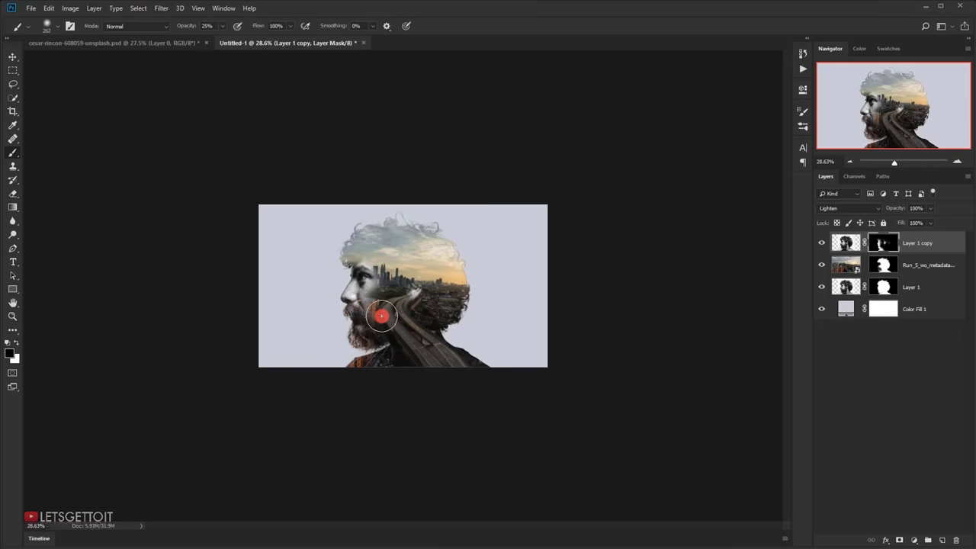
scroll(380, 316, up, 9)
scroll(357, 331, down, 4)
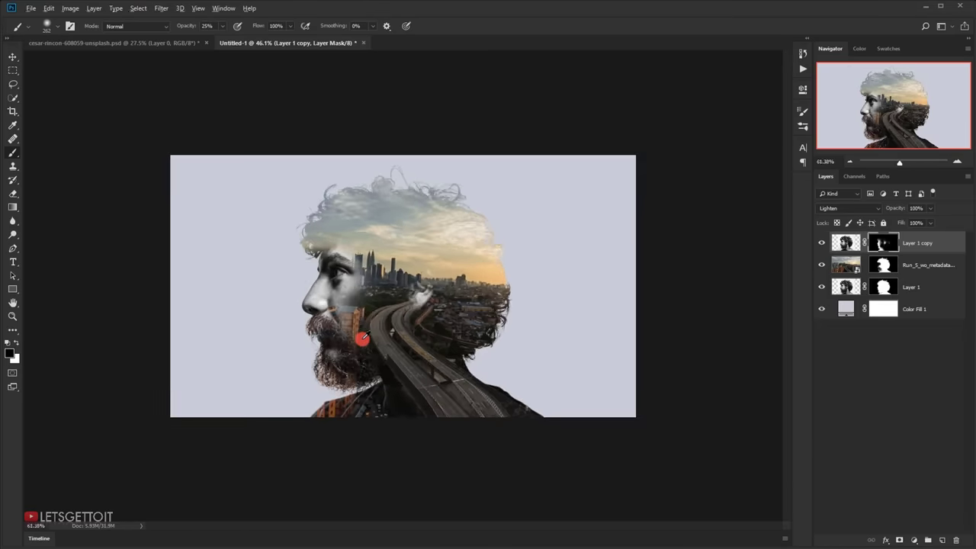
scroll(338, 333, up, 4)
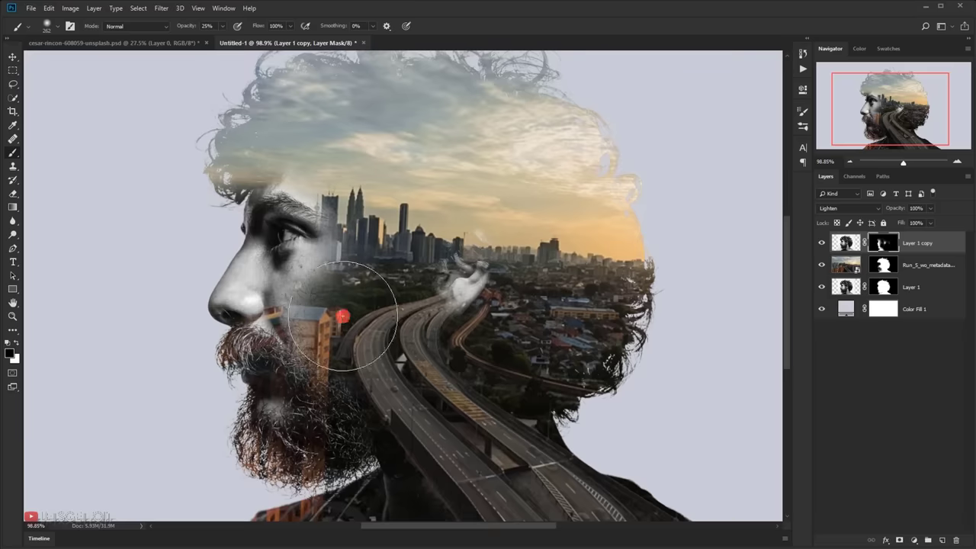
scroll(445, 290, up, 2)
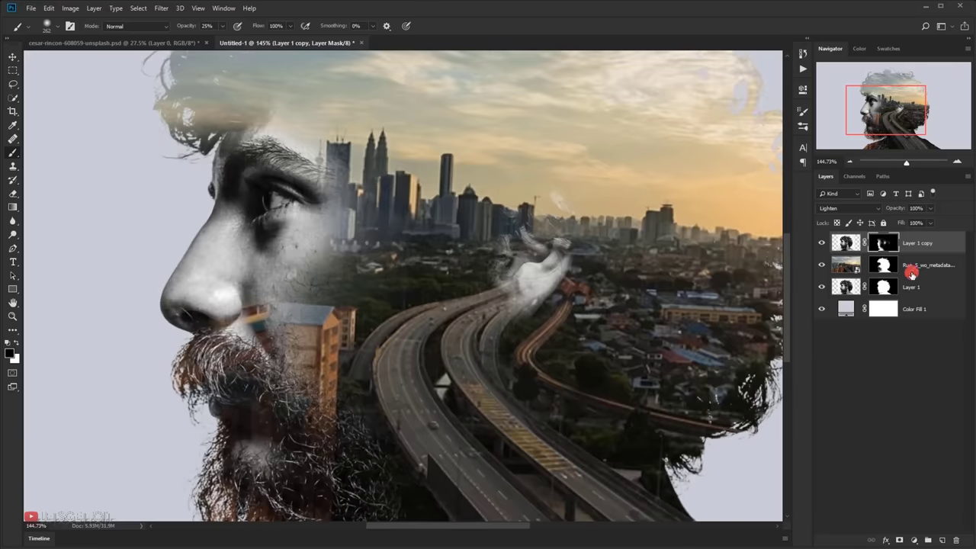
Blend the cheek building into the face on the city video's mask, painting in black and white with a brush of about 168 px.
click(885, 265)
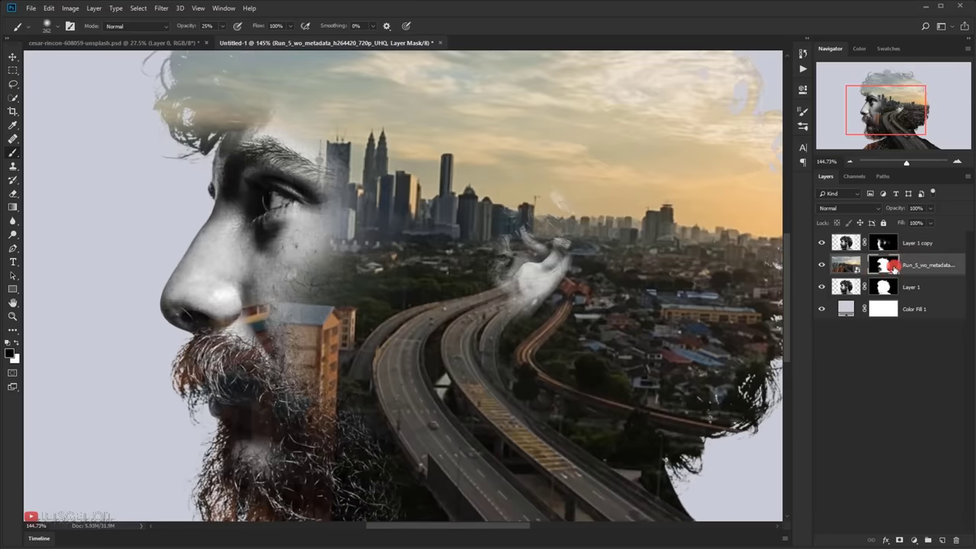
mouse_move(269, 308)
mouse_down()
mouse_move(333, 279)
mouse_move(307, 297)
mouse_move(355, 295)
mouse_move(338, 323)
mouse_move(364, 378)
mouse_move(323, 290)
mouse_move(374, 300)
mouse_move(444, 283)
mouse_move(435, 296)
mouse_move(374, 266)
mouse_move(368, 256)
mouse_move(386, 246)
mouse_move(356, 257)
mouse_move(378, 239)
mouse_move(407, 259)
mouse_up()
key(x)
key(x)
alt+scroll(425, 279, down, 6)
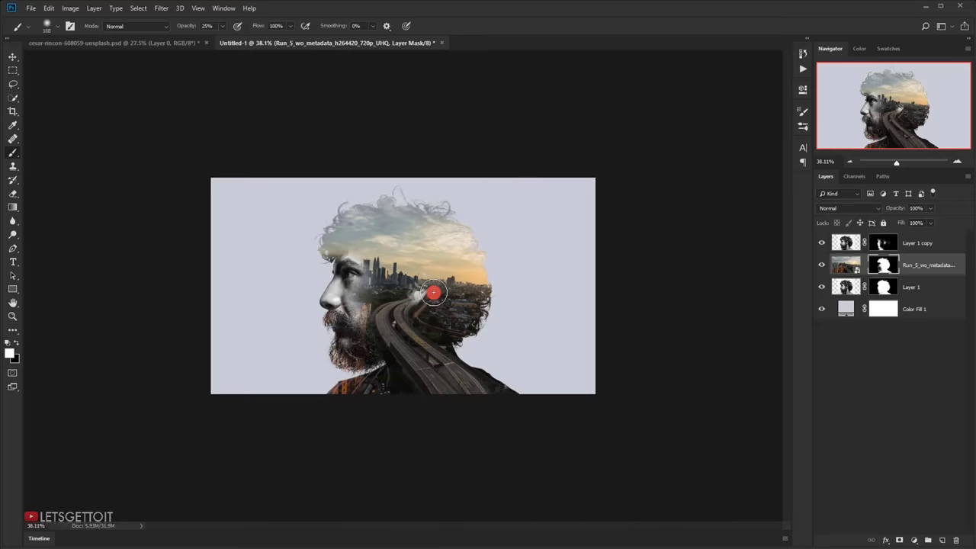
Touch up Layer 1 copy's mask in black just below the ear and select the city video layer.
alt+scroll(562, 340, up, 7)
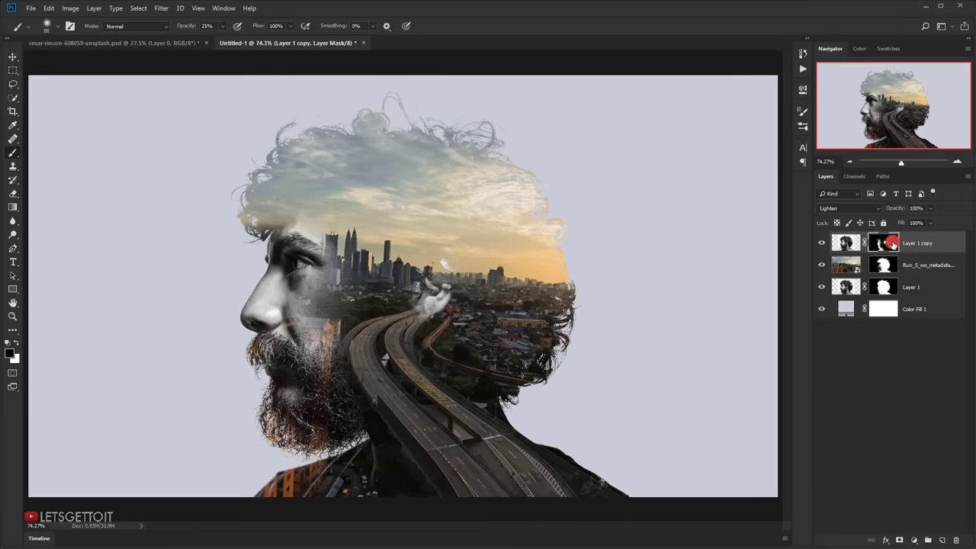
click(431, 313)
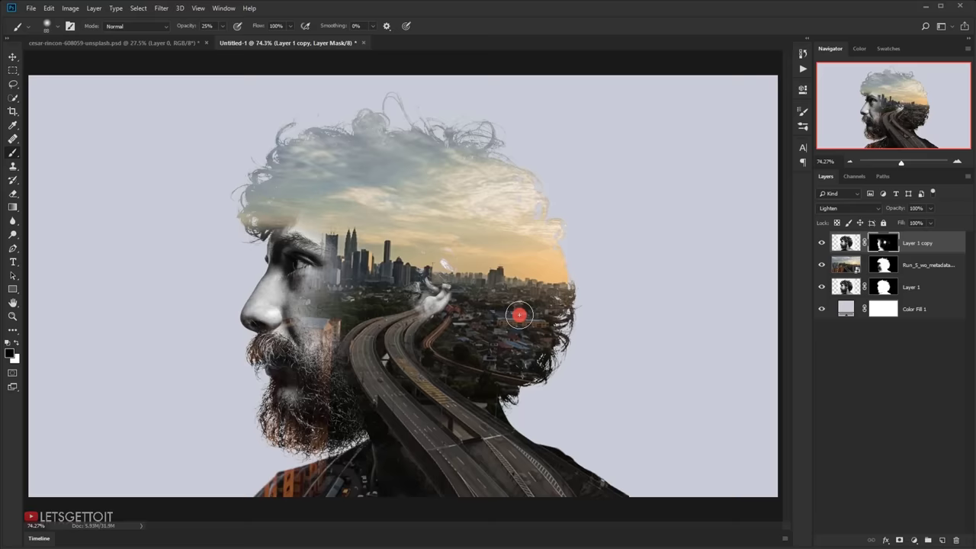
click(900, 268)
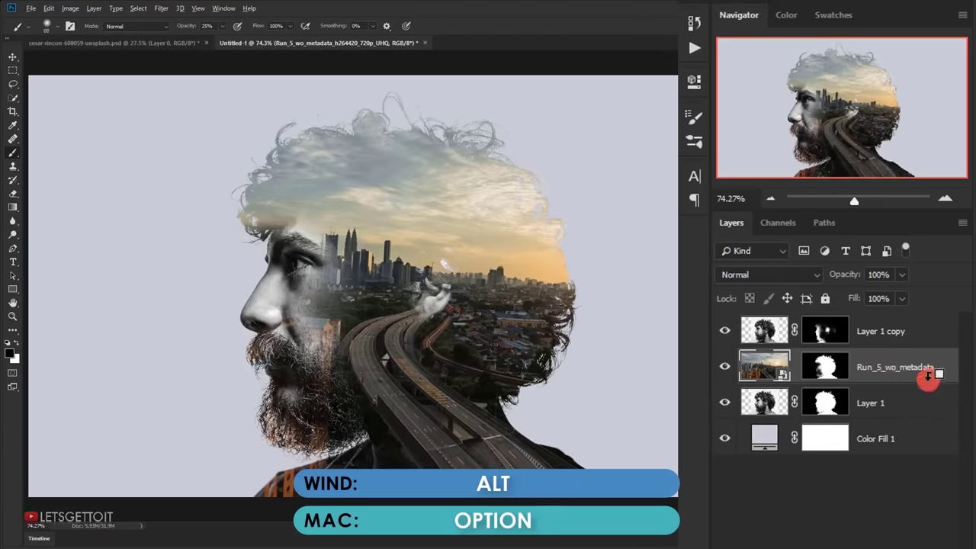
Duplicate the masked city video layer to just below Layer 1 and delete the duplicate's layer mask.
drag(902, 372, 897, 401)
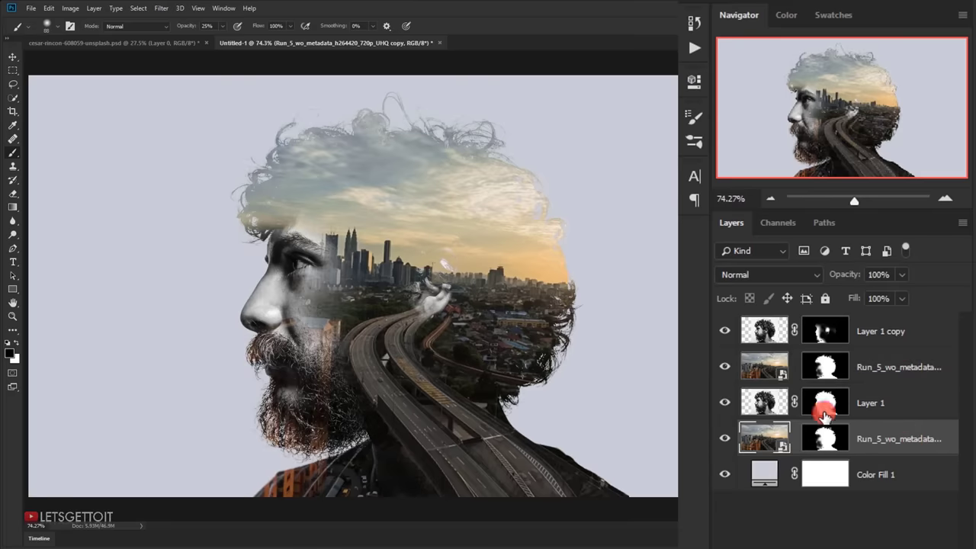
drag(843, 404, 834, 440)
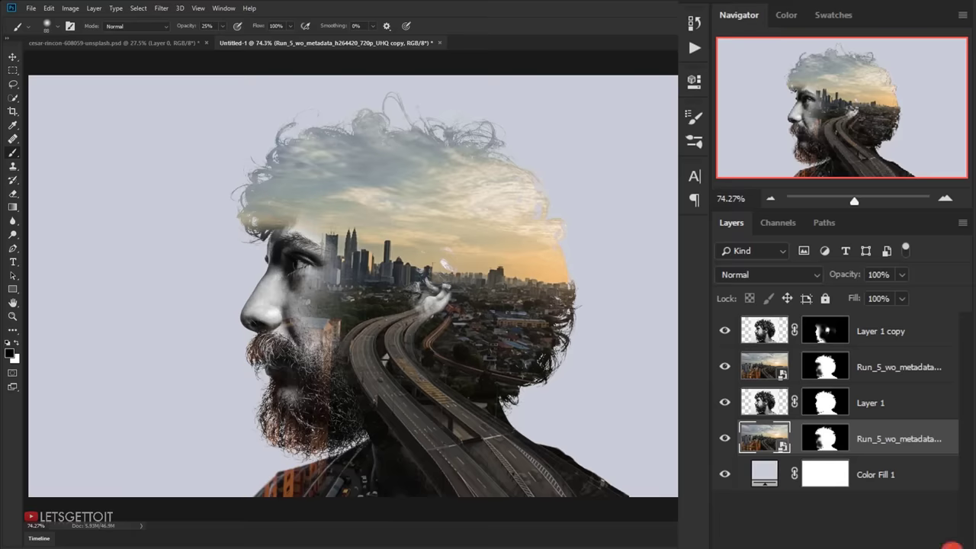
right_click(822, 436)
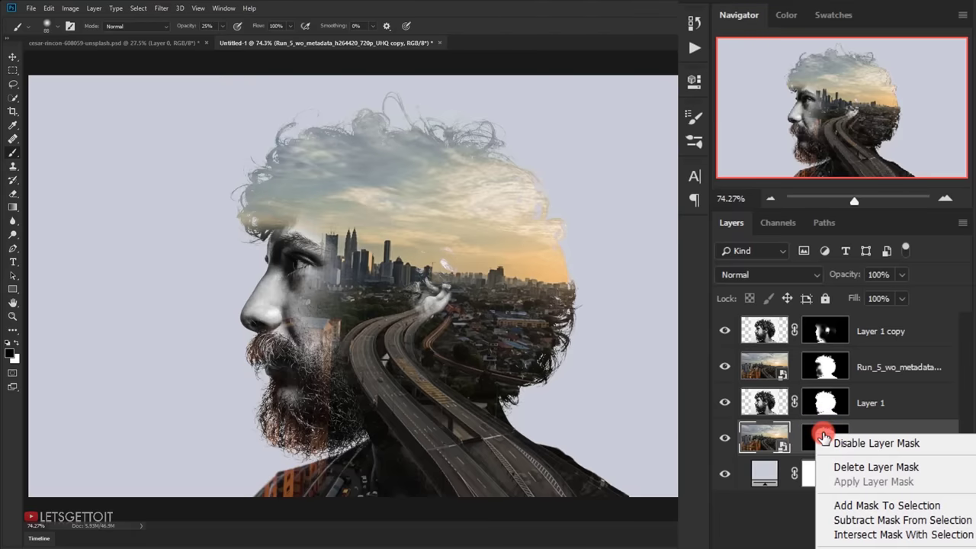
click(854, 467)
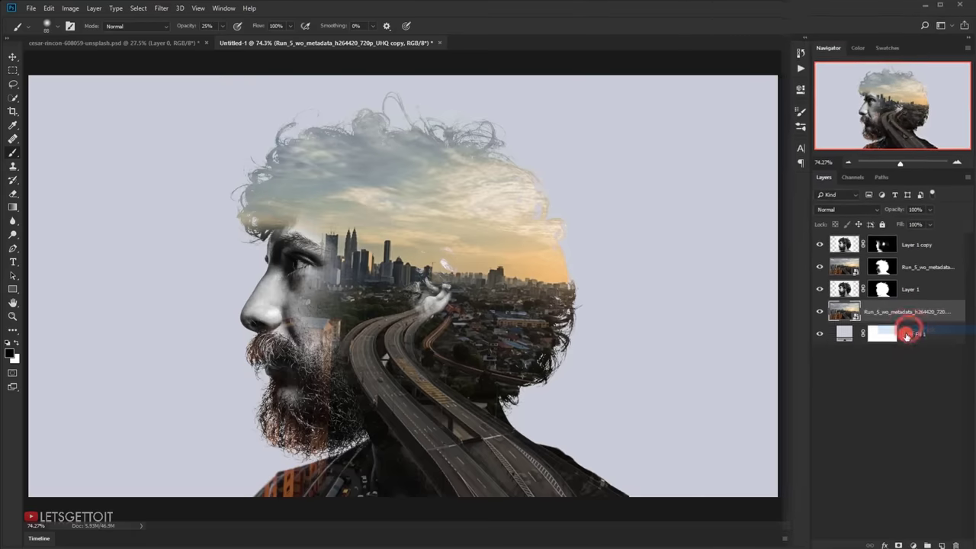
Apply a Black & White adjustment with the Default preset to the unmasked city video copy.
scroll(489, 329, down, 3)
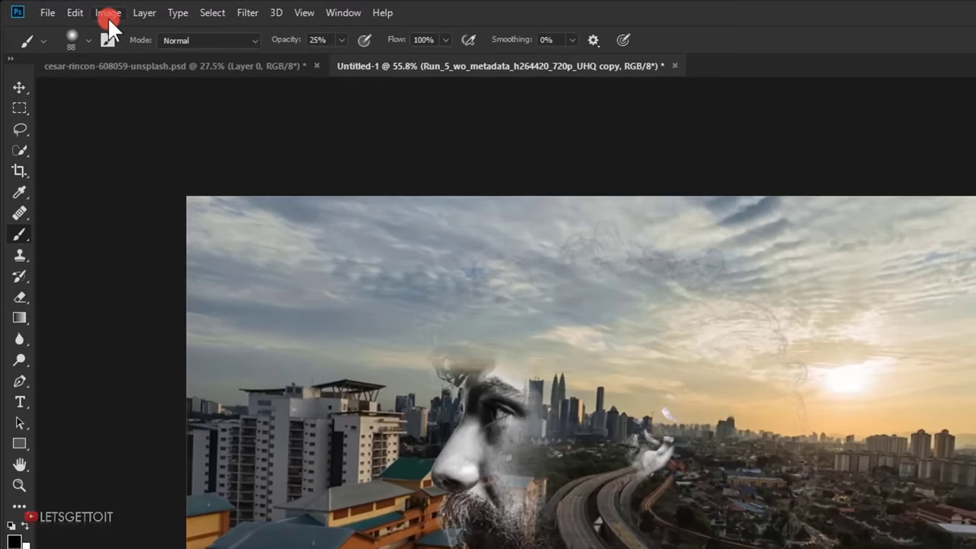
click(71, 9)
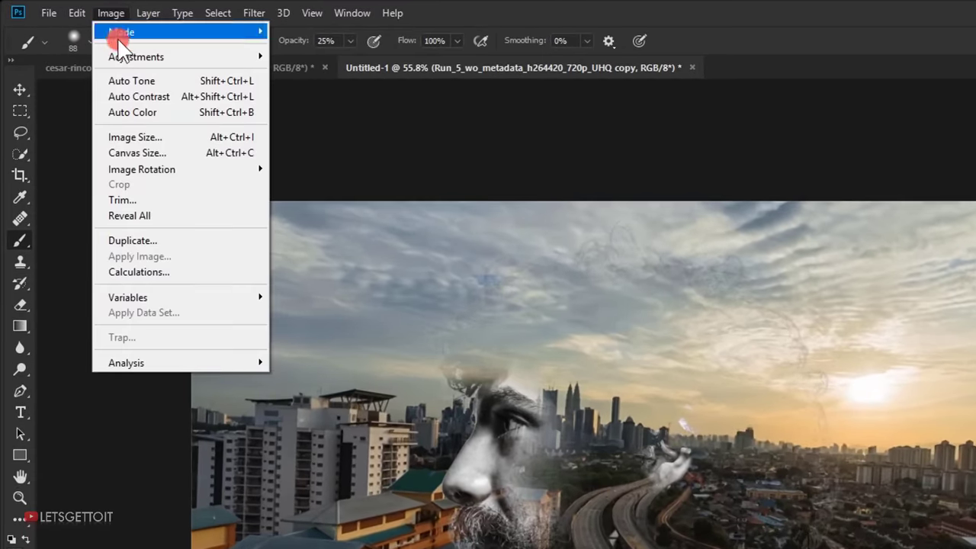
mouse_move(130, 56)
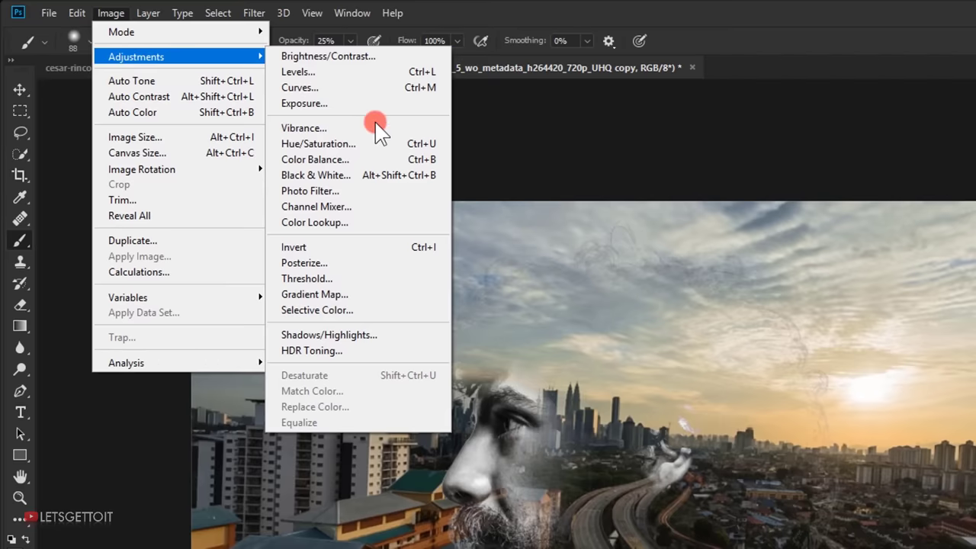
click(359, 175)
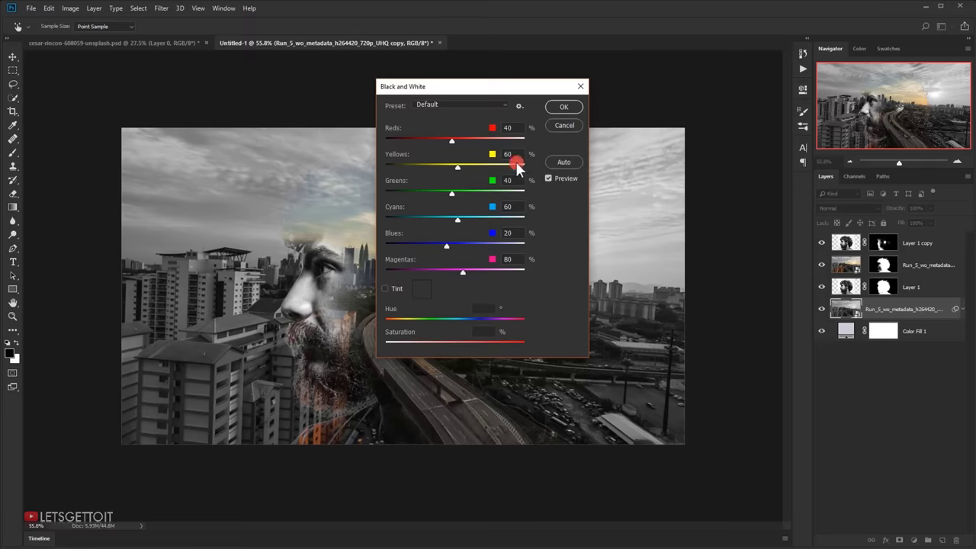
click(565, 107)
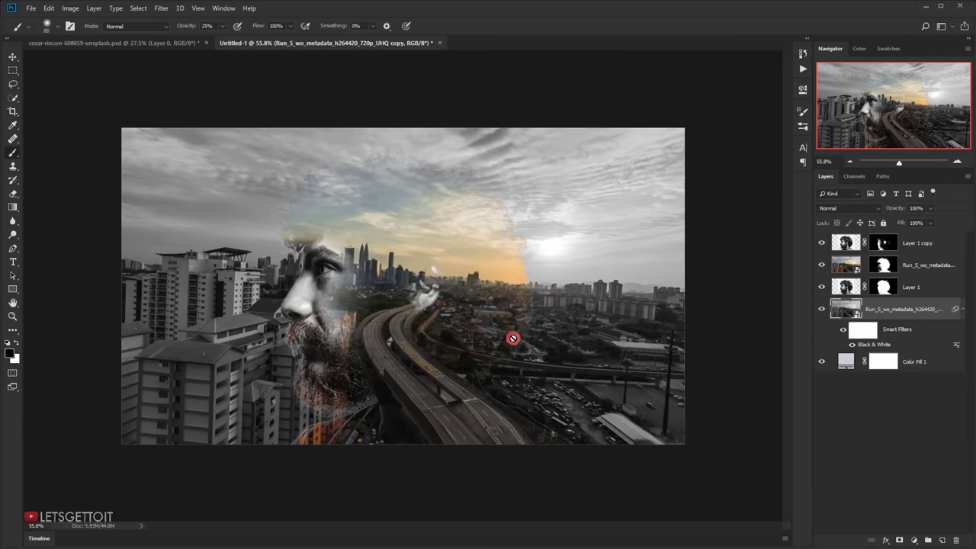
Apply a Gaussian Blur with a 9.0 pixel radius to the black-and-white city video copy.
scroll(555, 341, up, 2)
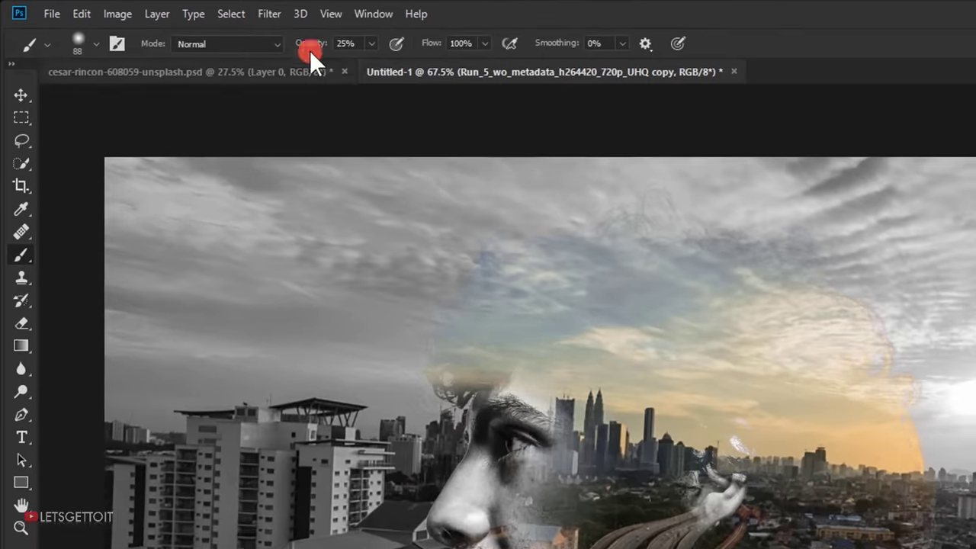
click(161, 7)
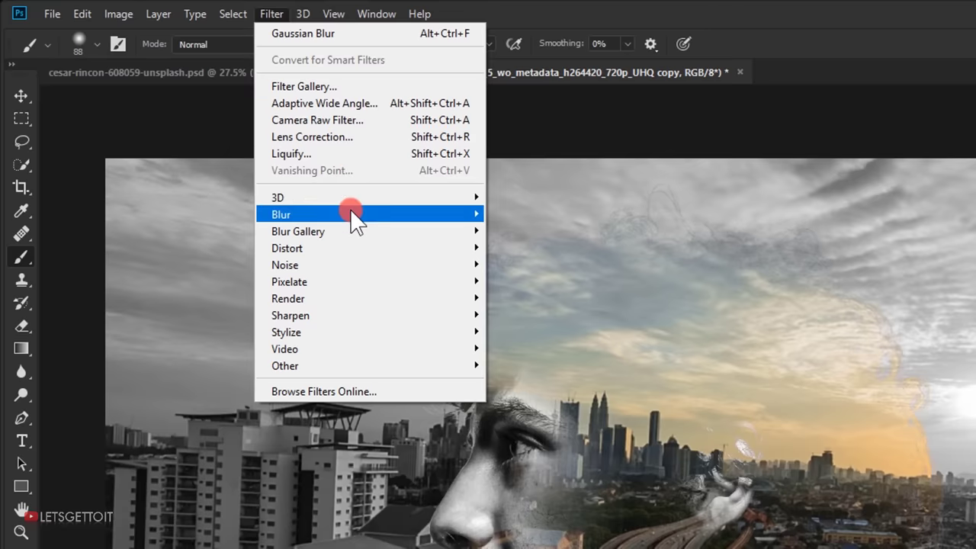
mouse_move(351, 216)
click(186, 281)
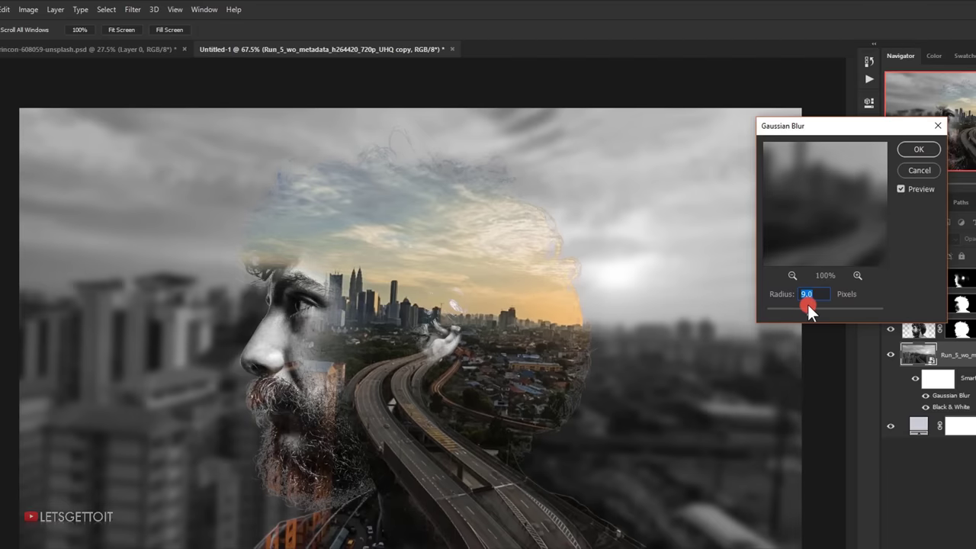
double_click(805, 299)
key(BackSpace)
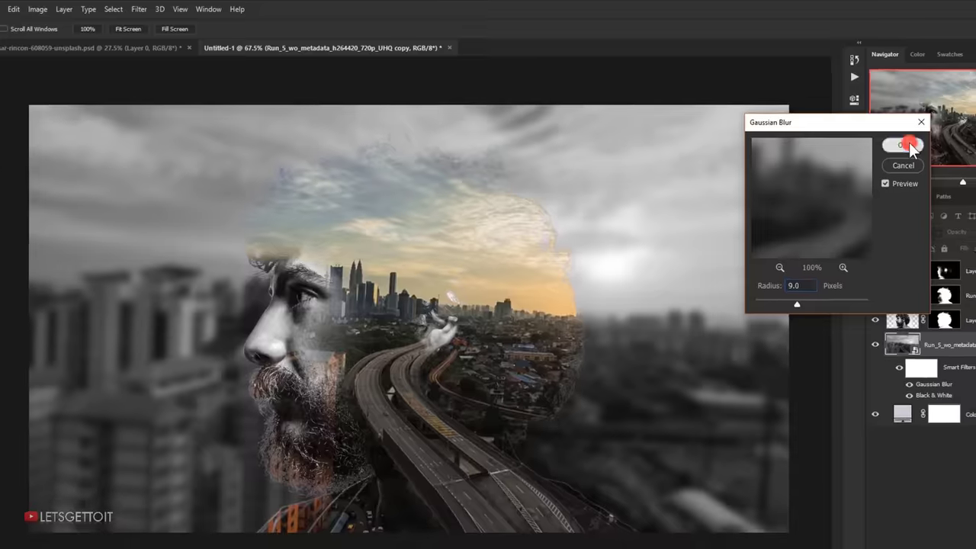
click(919, 150)
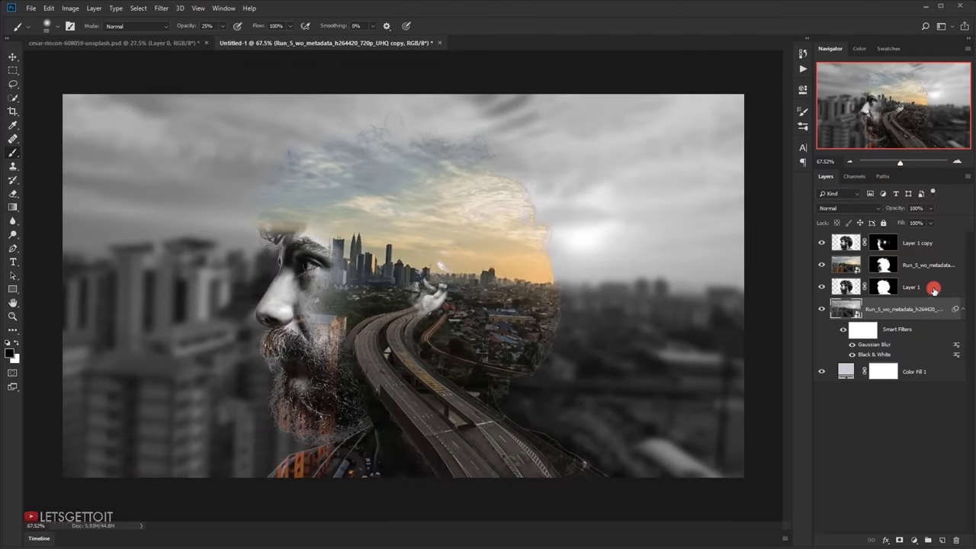
Set the blurred city video copy to Soft Light at 50% opacity and collapse its smart filter list.
click(859, 206)
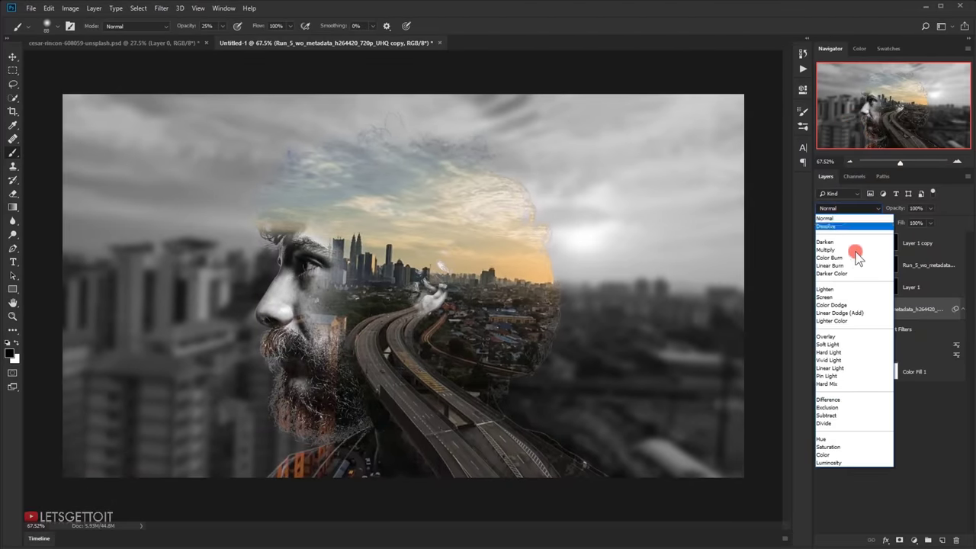
click(831, 347)
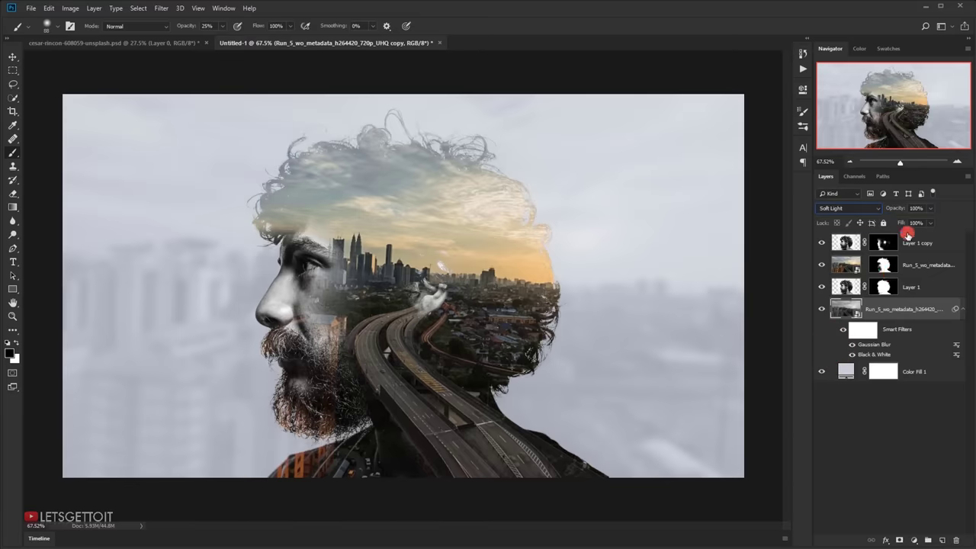
click(925, 209)
text(50)
key(Return)
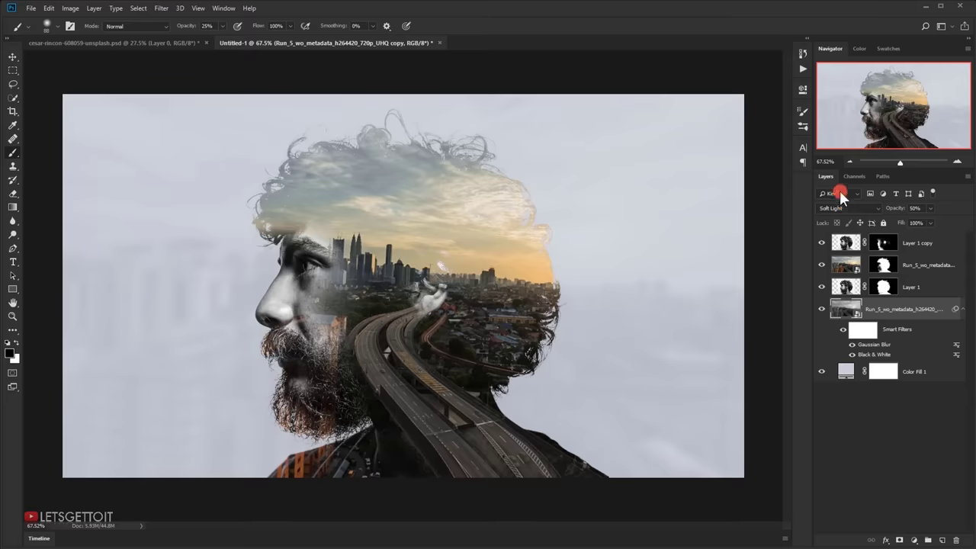
click(962, 312)
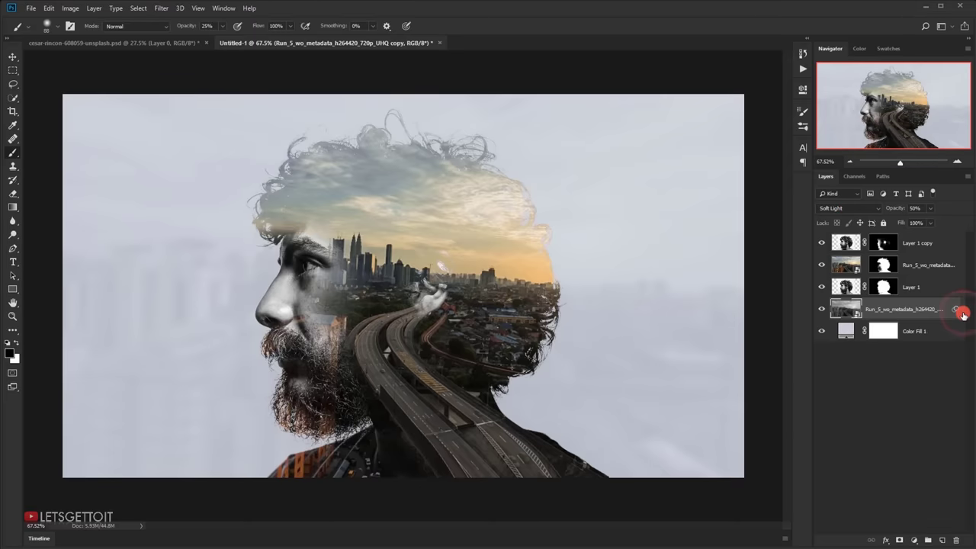
Change the Color Fill 1 background to the darker blue-grey b8bec6 and return to the Brush tool.
double_click(845, 331)
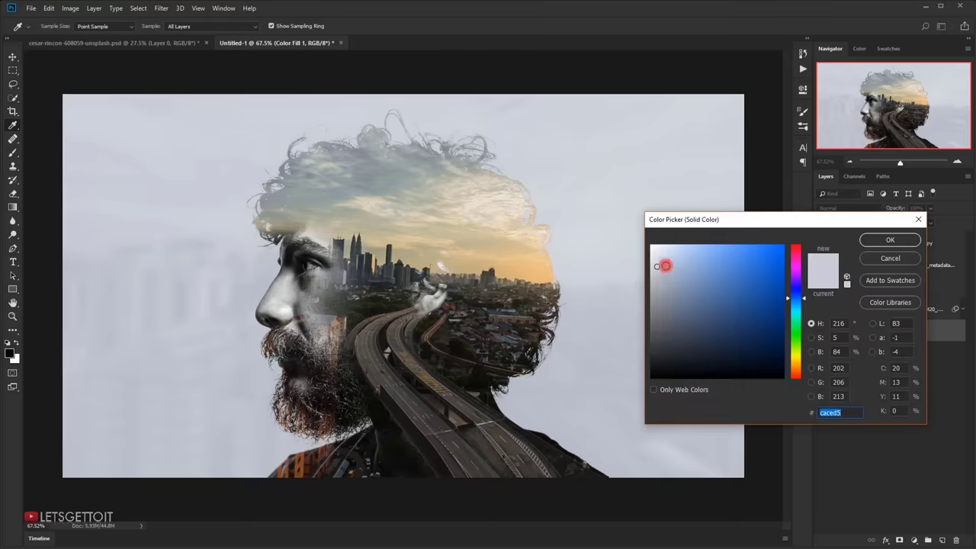
drag(655, 267, 653, 280)
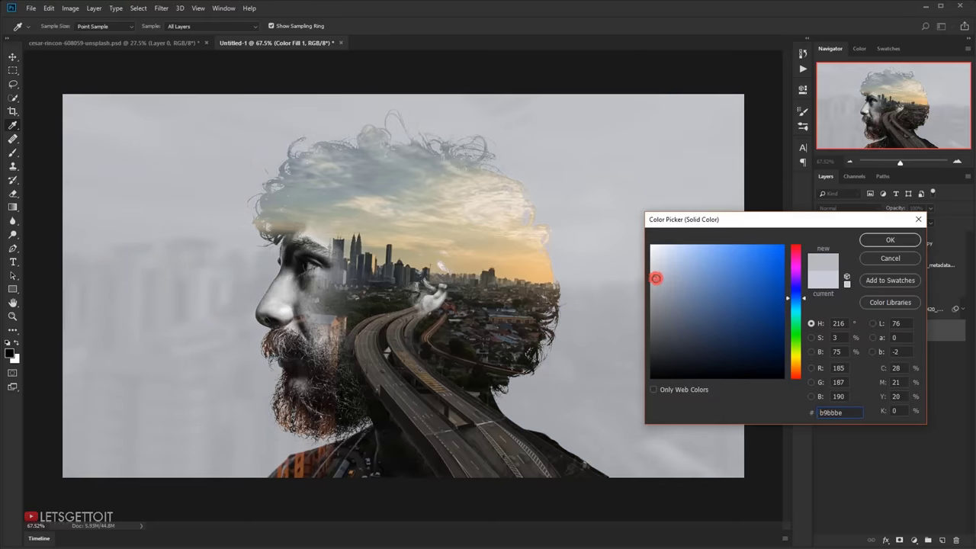
drag(715, 221, 735, 217)
click(679, 276)
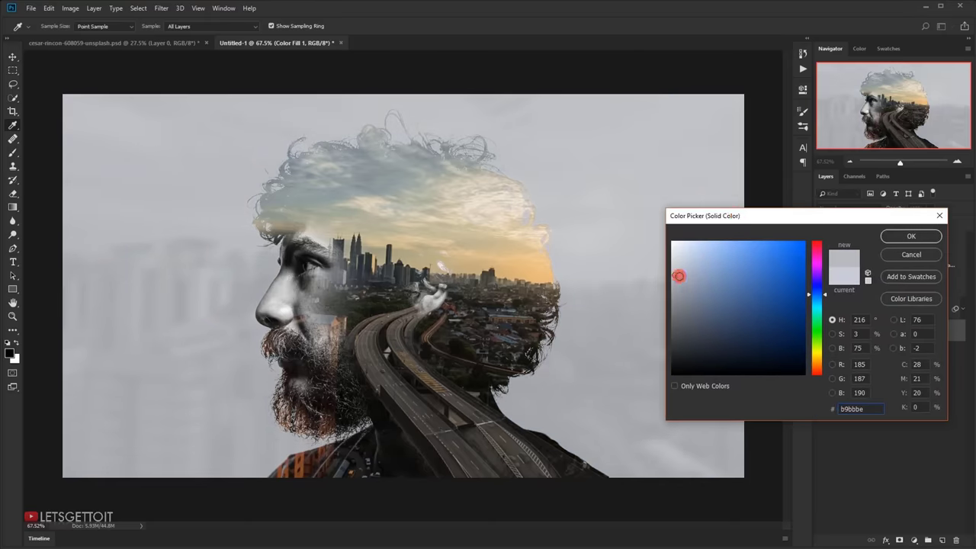
drag(679, 276, 675, 271)
drag(765, 219, 818, 338)
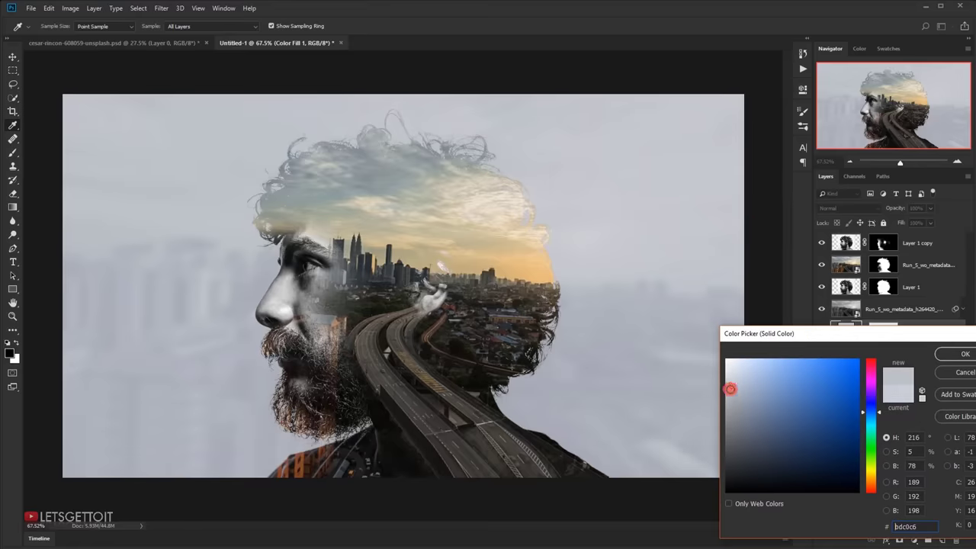
drag(735, 389, 736, 389)
mouse_move(873, 407)
mouse_down()
mouse_move(872, 396)
mouse_move(874, 412)
mouse_up()
drag(862, 333, 740, 281)
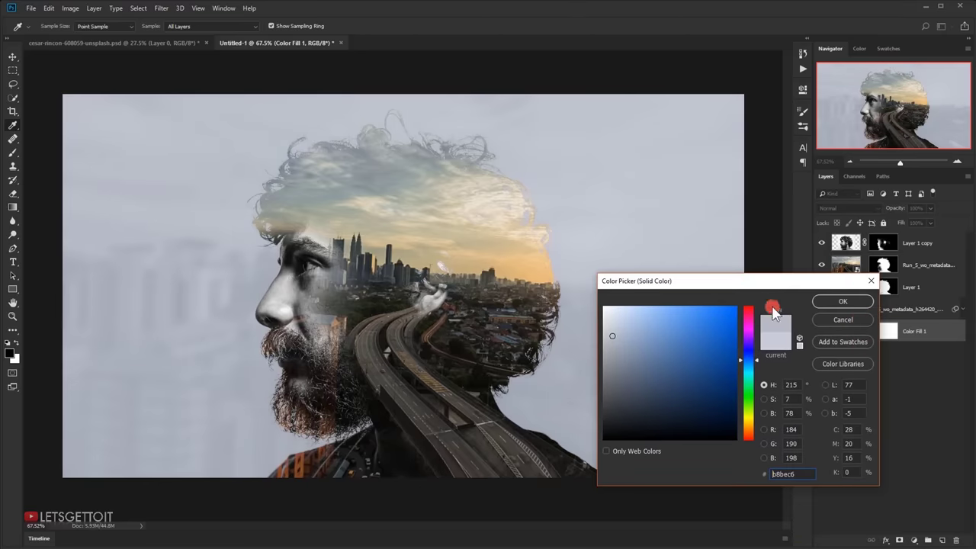
click(841, 300)
key(b)
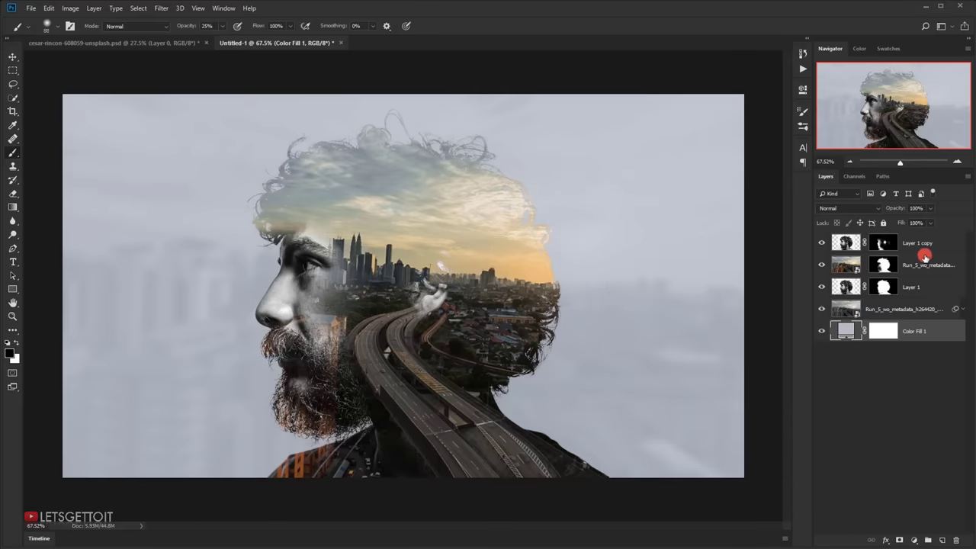
Add a Levels adjustment layer above Layer 1 copy and set its Red channel output levels to 12 and 240.
click(948, 244)
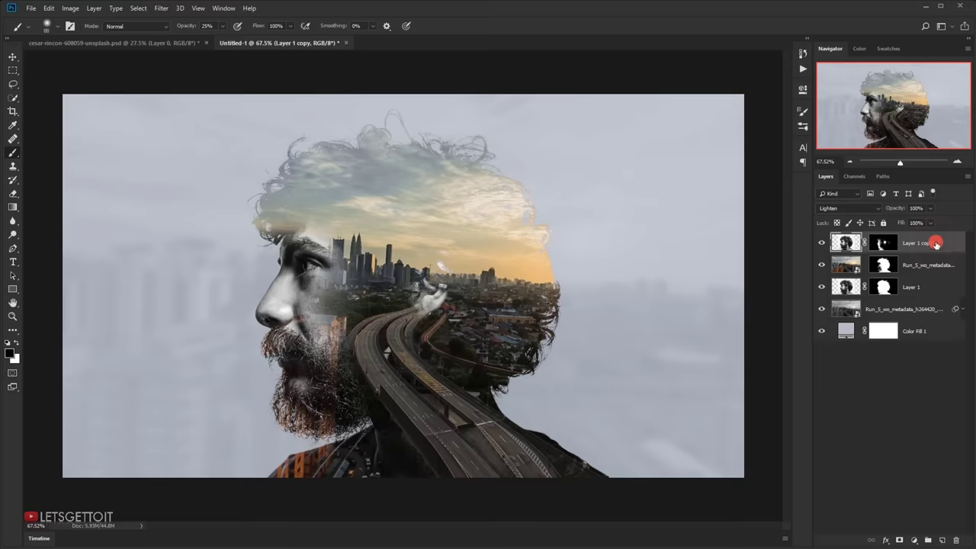
click(916, 541)
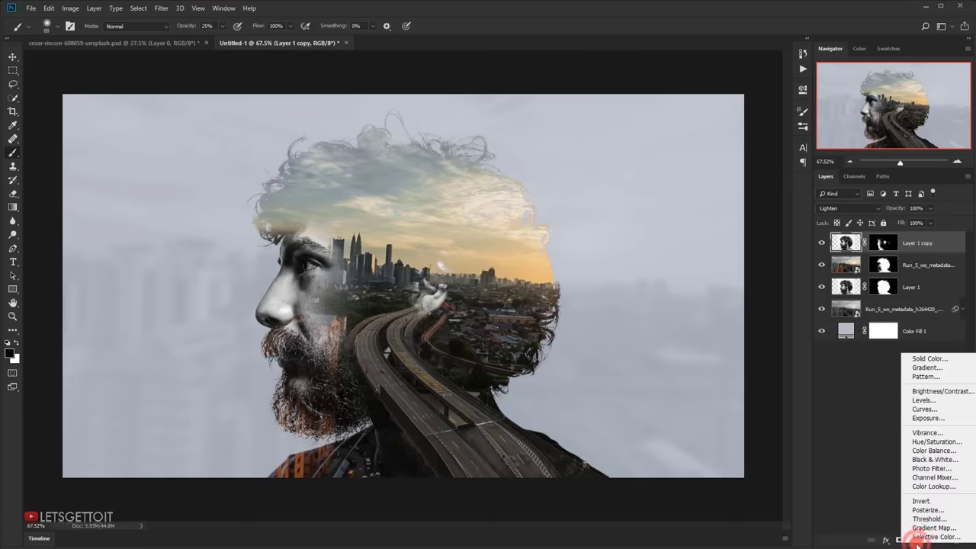
click(923, 399)
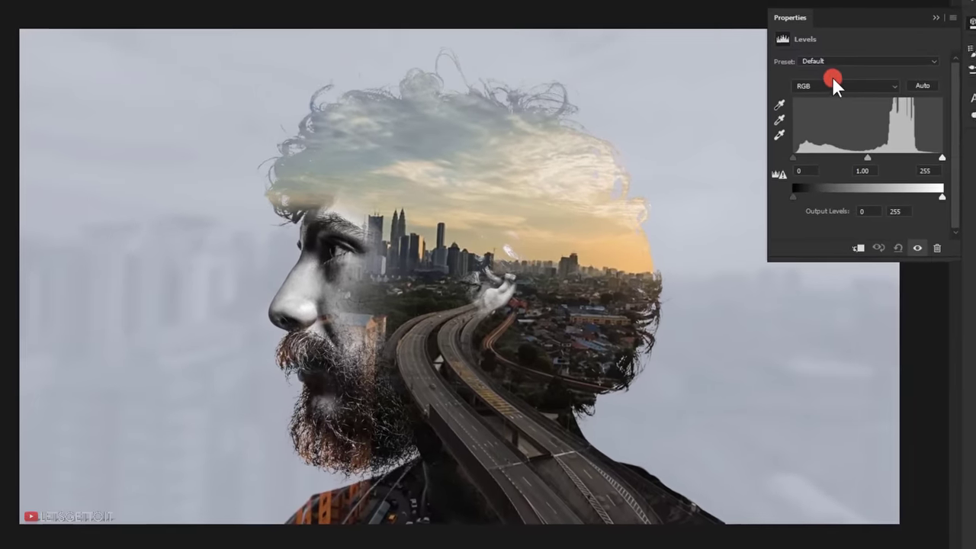
click(857, 80)
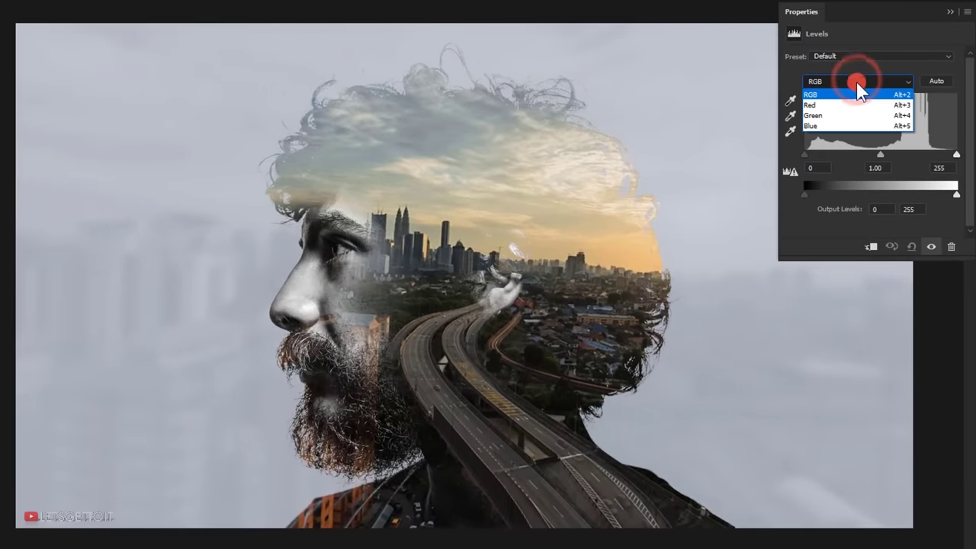
click(851, 107)
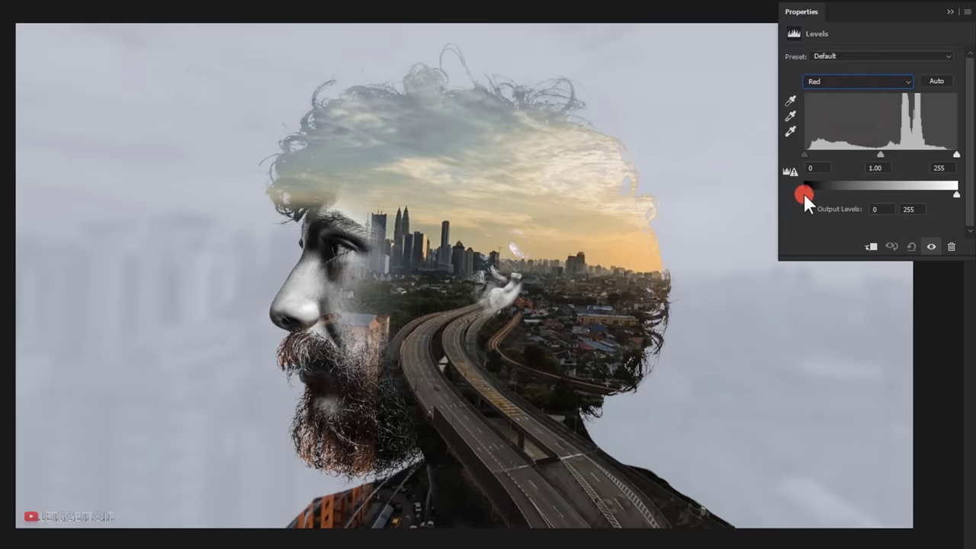
mouse_move(805, 194)
mouse_down()
mouse_move(892, 200)
mouse_move(821, 205)
mouse_up()
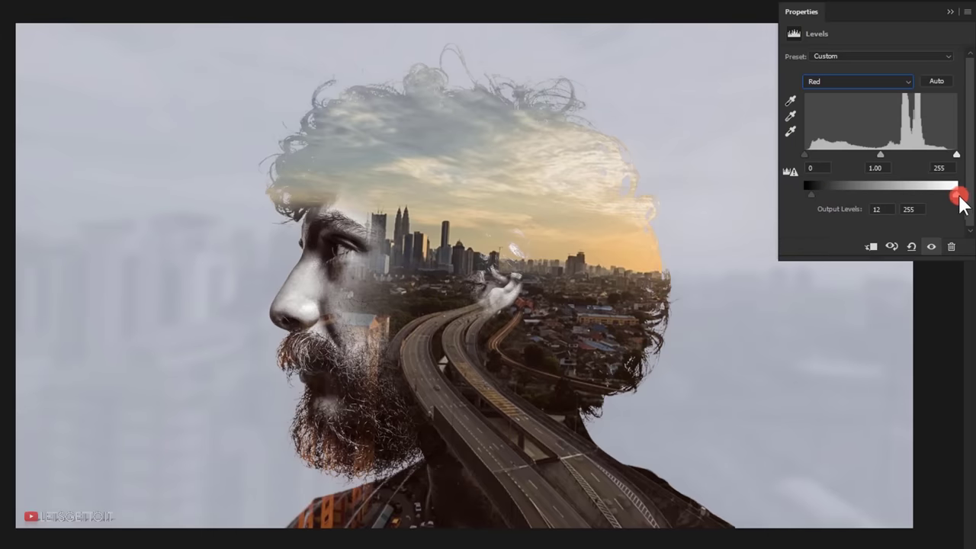
drag(957, 195, 952, 200)
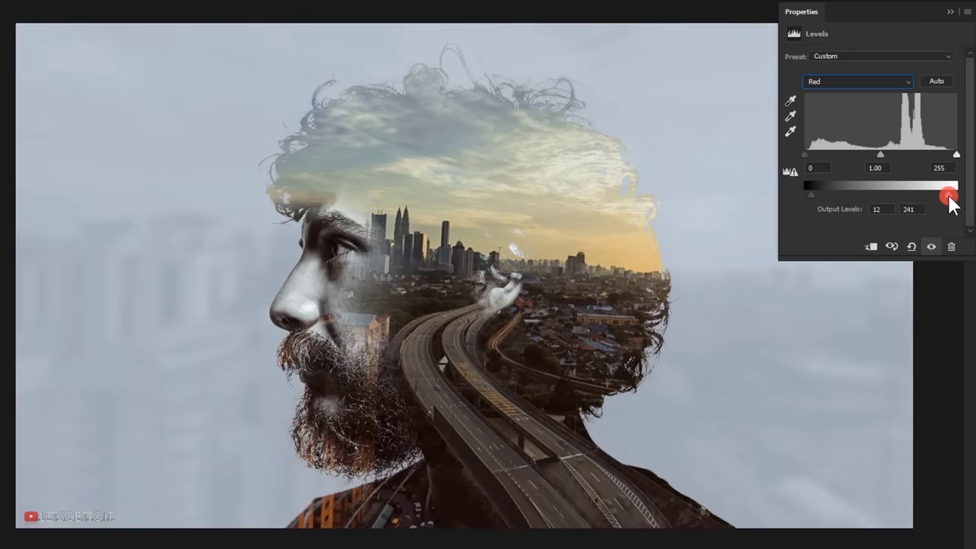
Set the Levels adjustment's Blue channel output levels to 12 and 240, and compare the image with and without the adjustment.
click(828, 81)
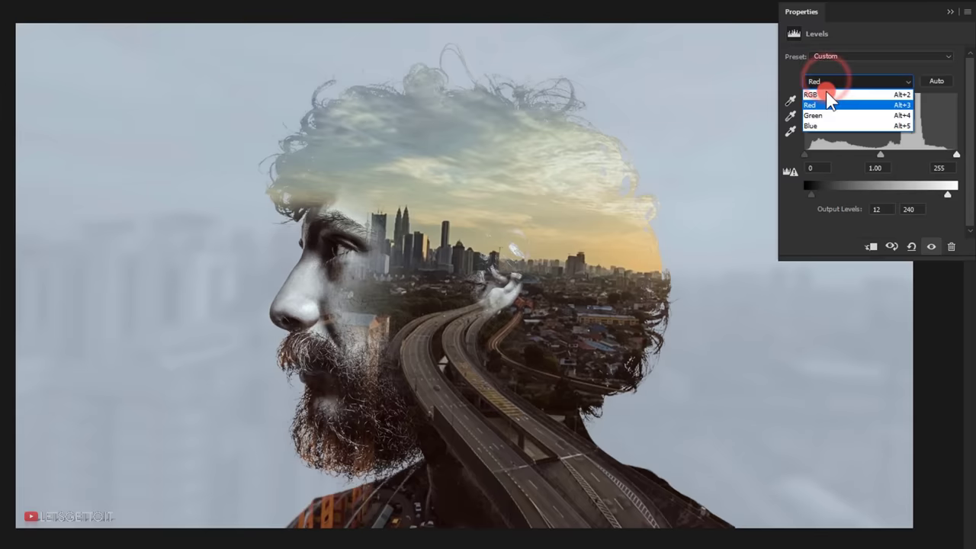
click(818, 127)
drag(805, 195, 816, 195)
drag(957, 195, 948, 195)
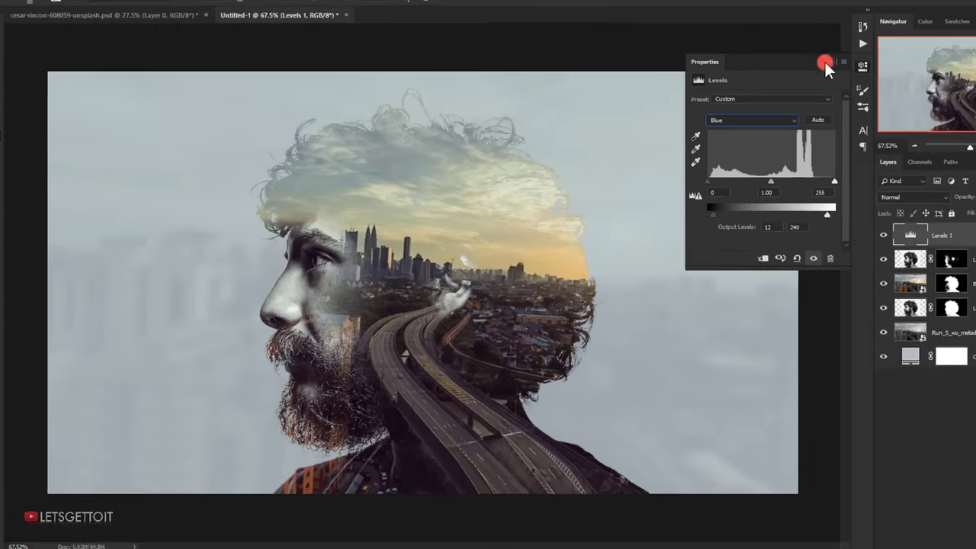
click(949, 12)
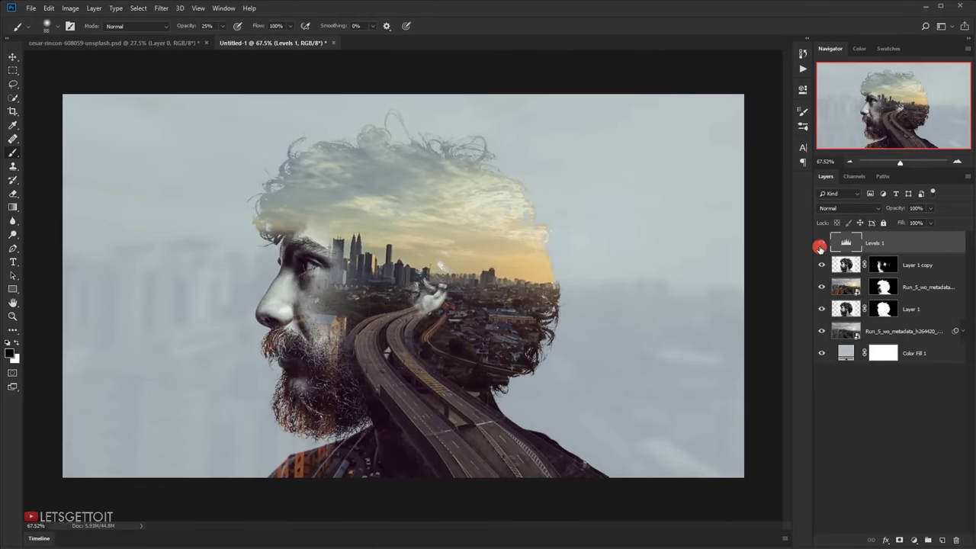
click(821, 245)
click(821, 245)
click(821, 245)
click(821, 246)
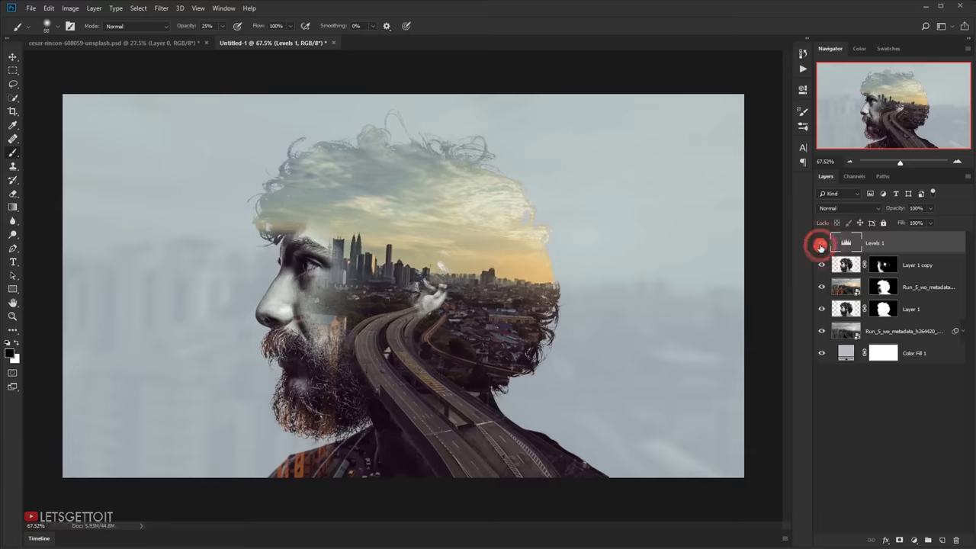
Create a video timeline for the composite, enlarge the Timeline area, and shorten the Levels 1 clip to 05:00f.
click(869, 246)
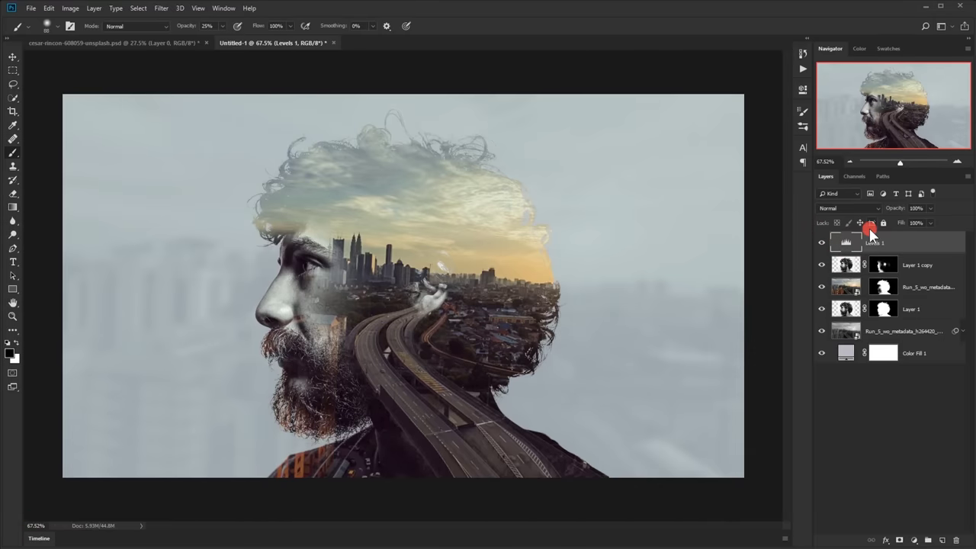
click(34, 538)
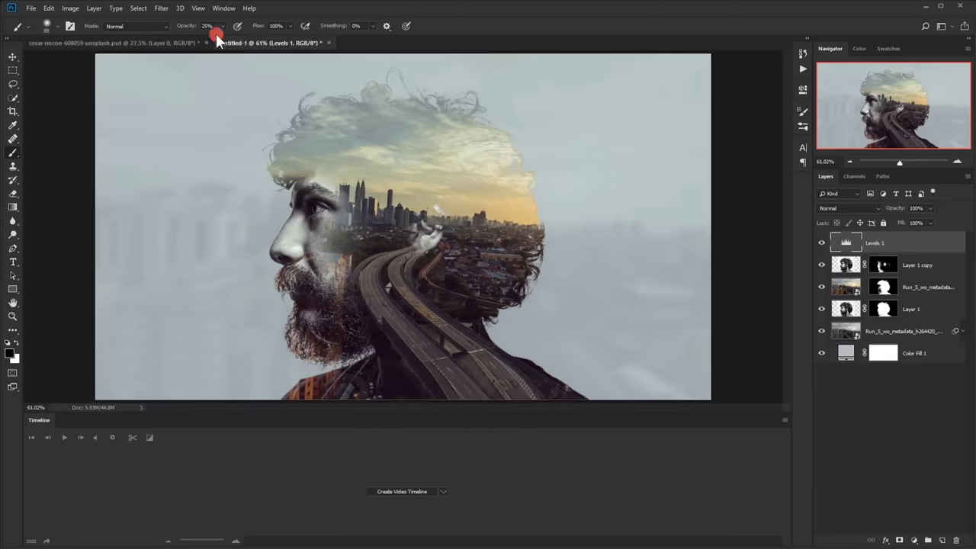
click(222, 7)
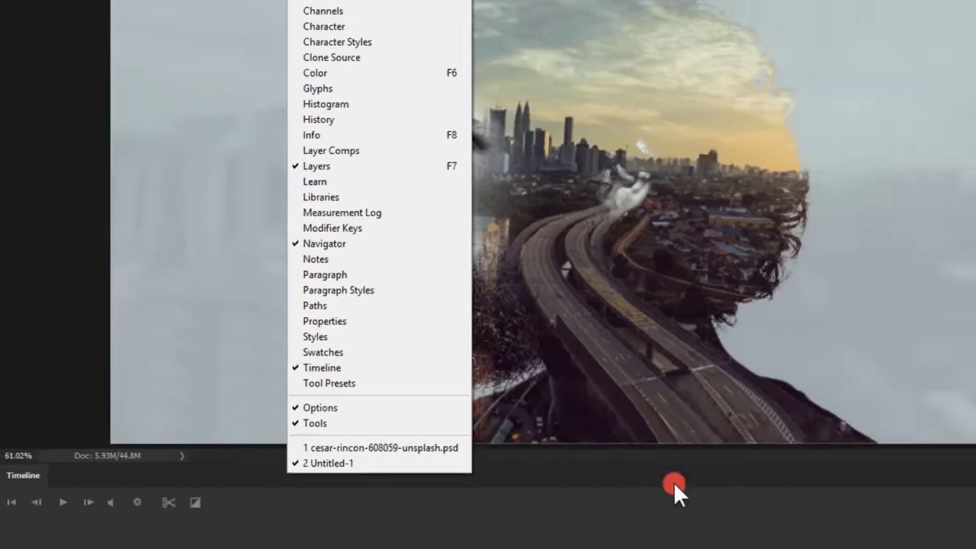
click(461, 447)
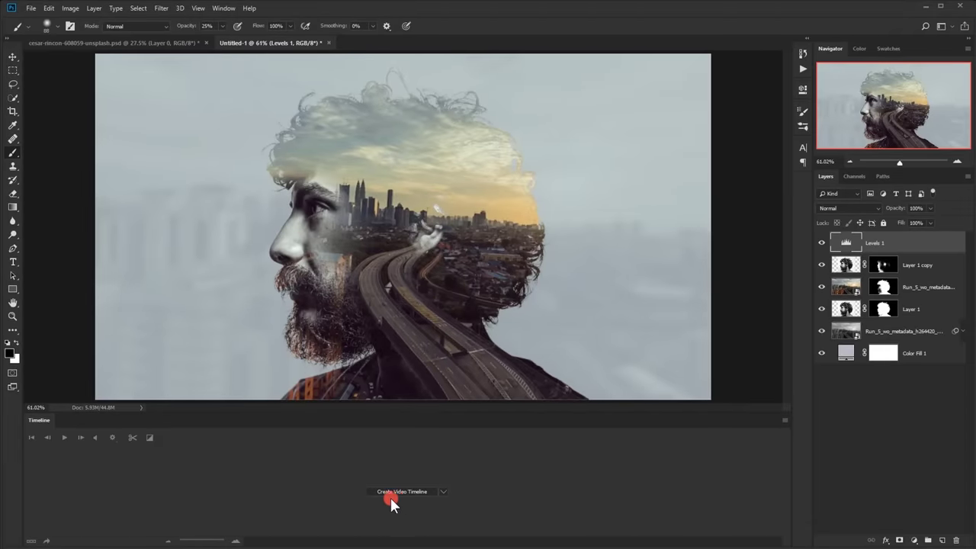
click(394, 491)
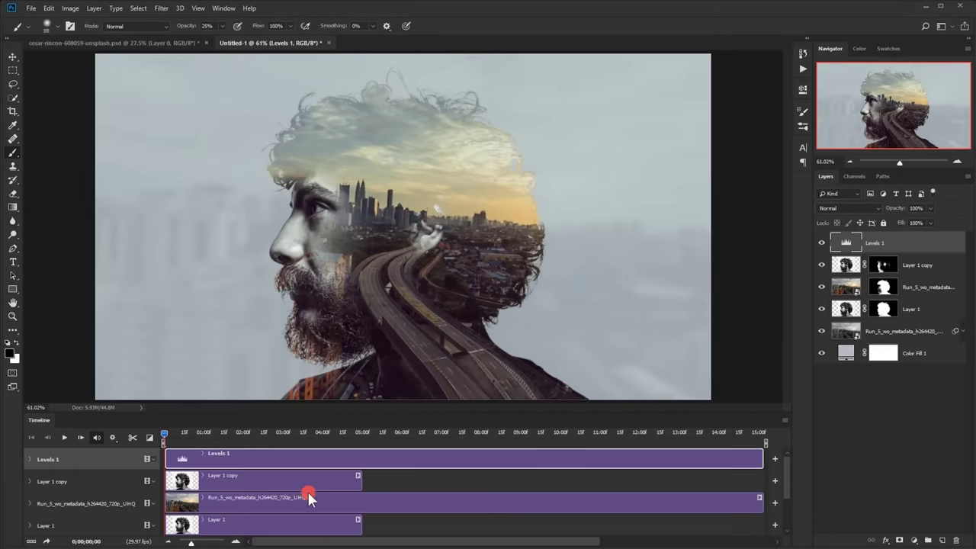
drag(375, 413, 375, 355)
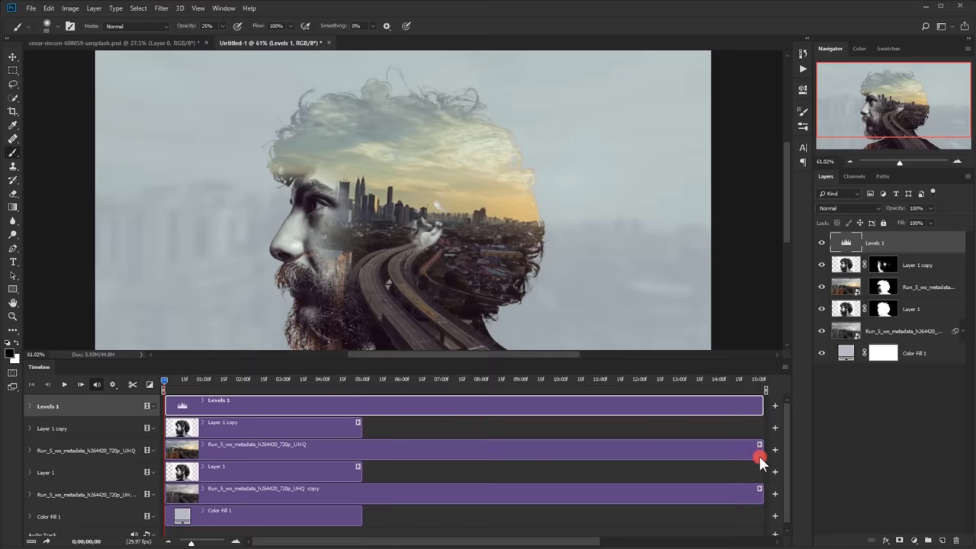
drag(755, 406, 366, 420)
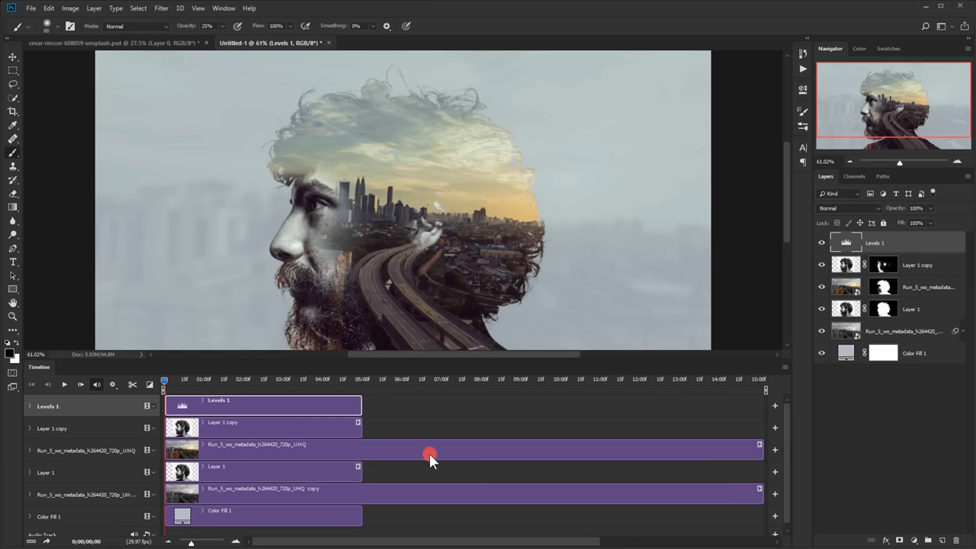
Open the contents of the masked Run_5_wo_metadata city video smart object for editing.
click(845, 286)
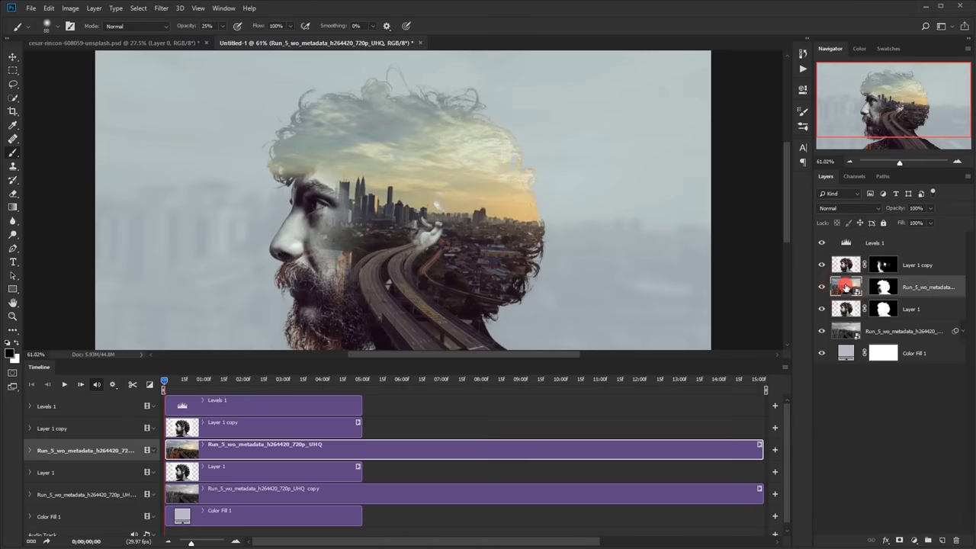
double_click(845, 287)
mouse_move(444, 42)
mouse_down()
mouse_move(539, 38)
mouse_move(431, 46)
mouse_up()
click(448, 441)
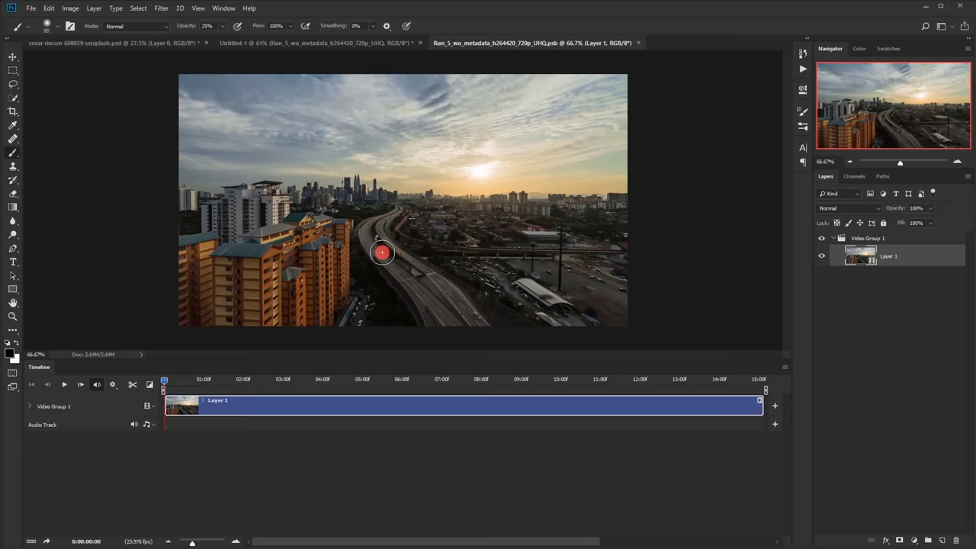
Scrub the city video to 0:00:08:21 and trim the start of the Layer 1 clip to that frame.
click(162, 379)
drag(190, 384, 517, 386)
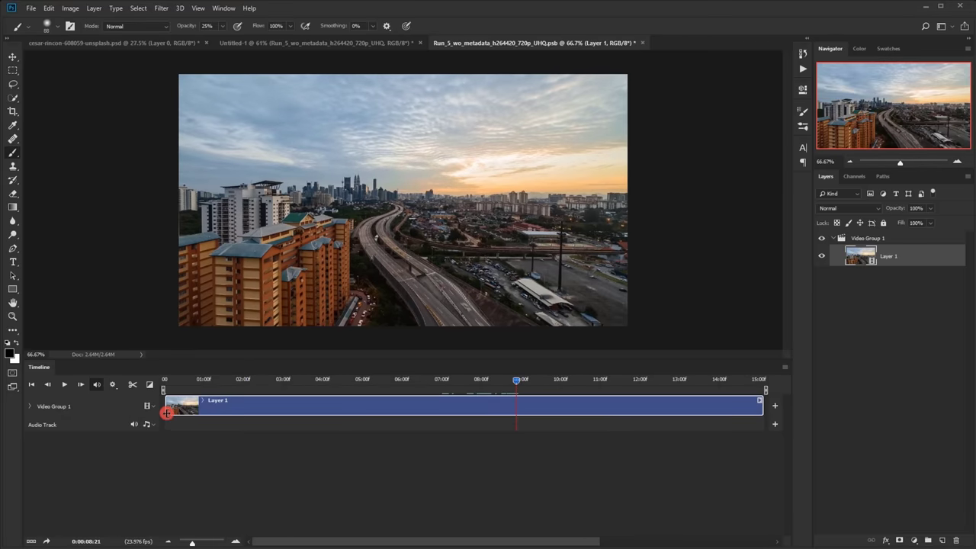
drag(166, 413, 517, 402)
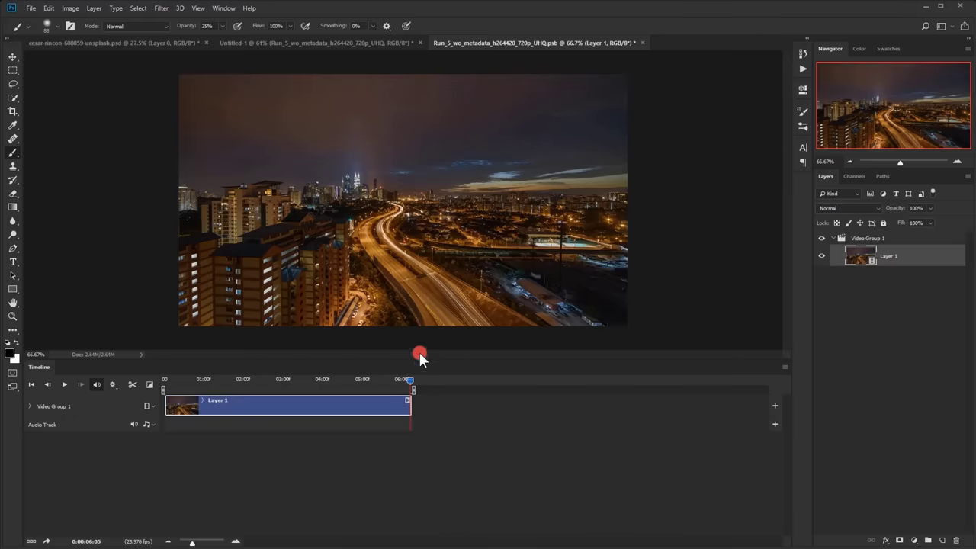
Set the current time to 0:00:05:00 and trim the end of the Layer 1 clip to it.
click(86, 541)
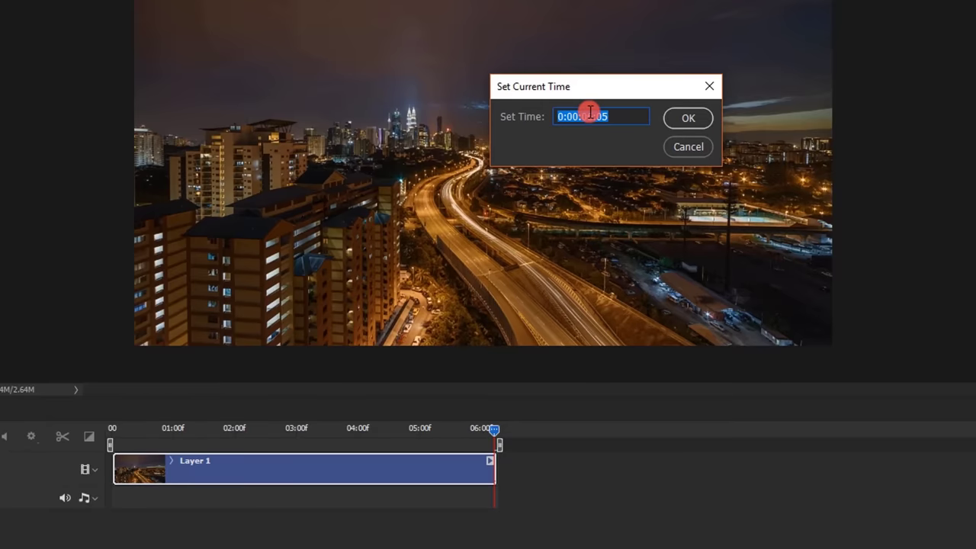
drag(590, 113, 604, 113)
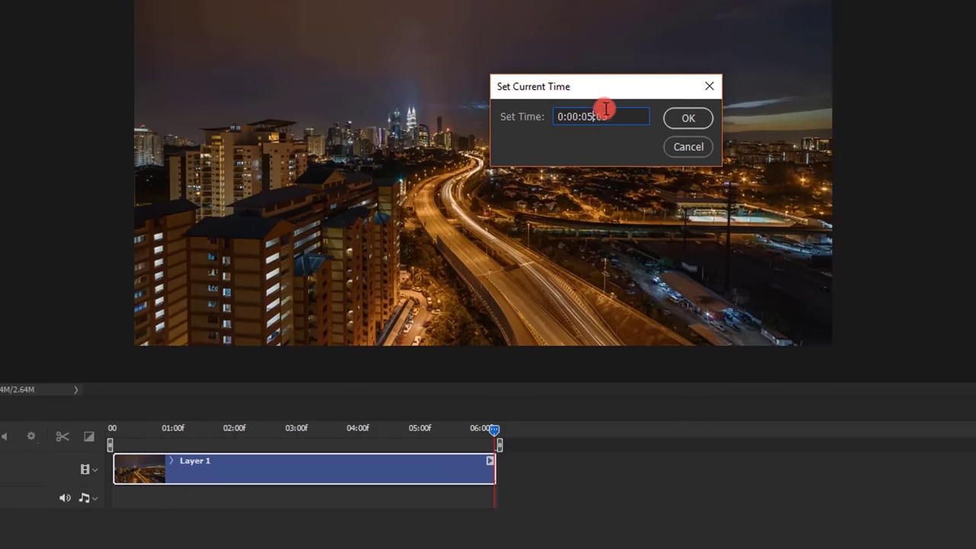
text(5:05)
text(0)
drag(627, 120, 438, 114)
click(625, 115)
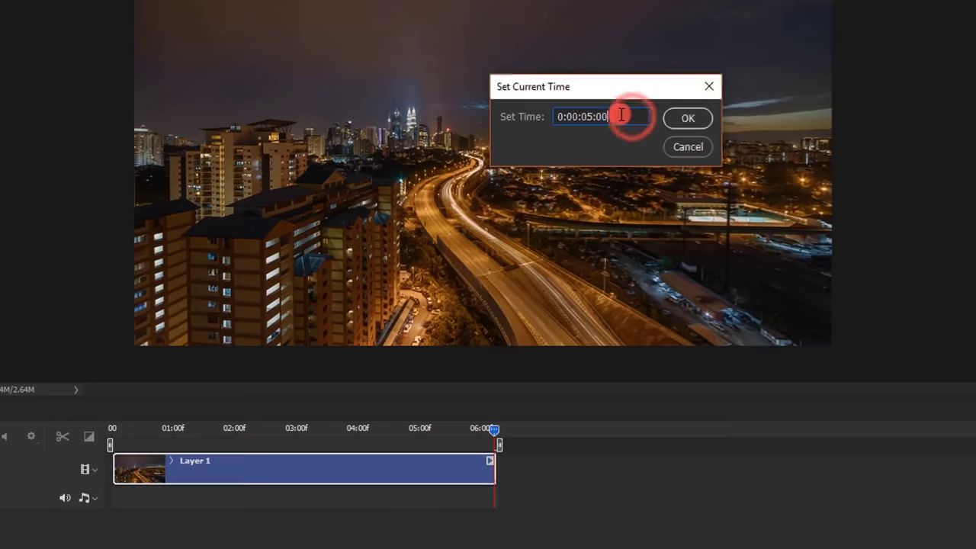
click(688, 117)
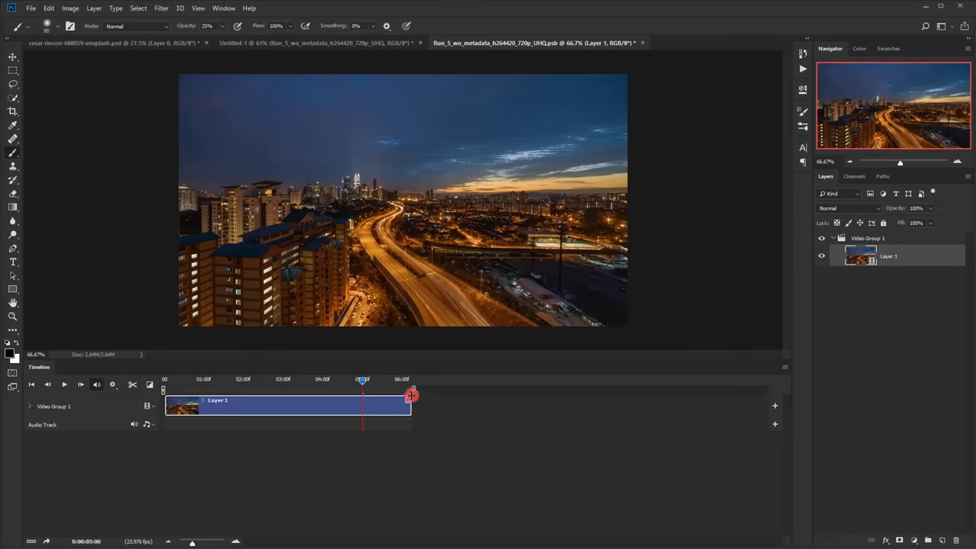
drag(410, 406, 362, 406)
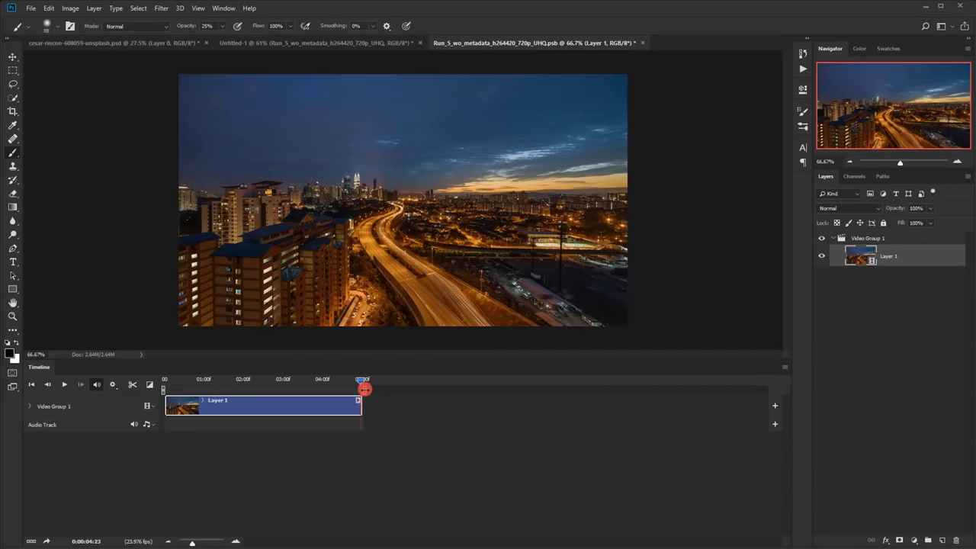
Ungroup Video Group 1 and duplicate its Layer 1 video layer.
click(237, 540)
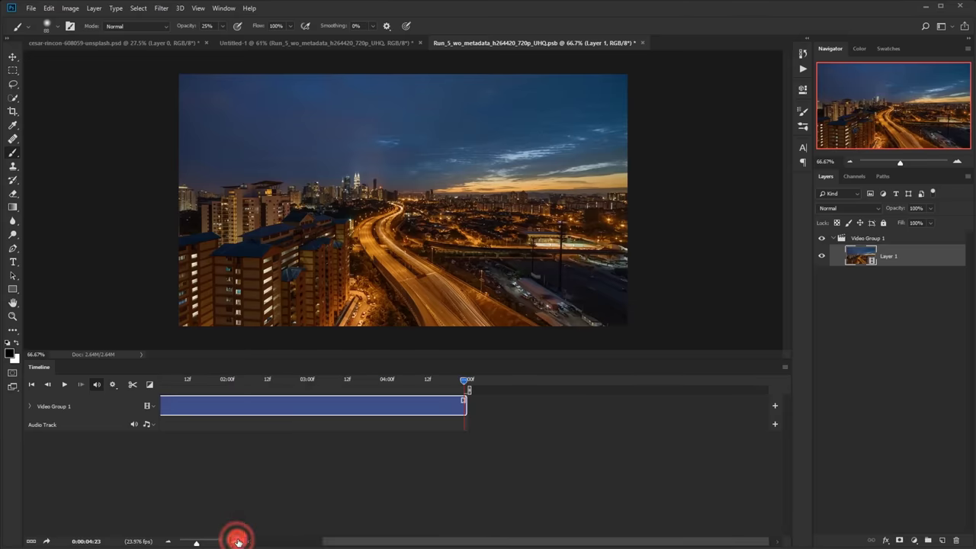
drag(407, 538, 303, 542)
click(419, 408)
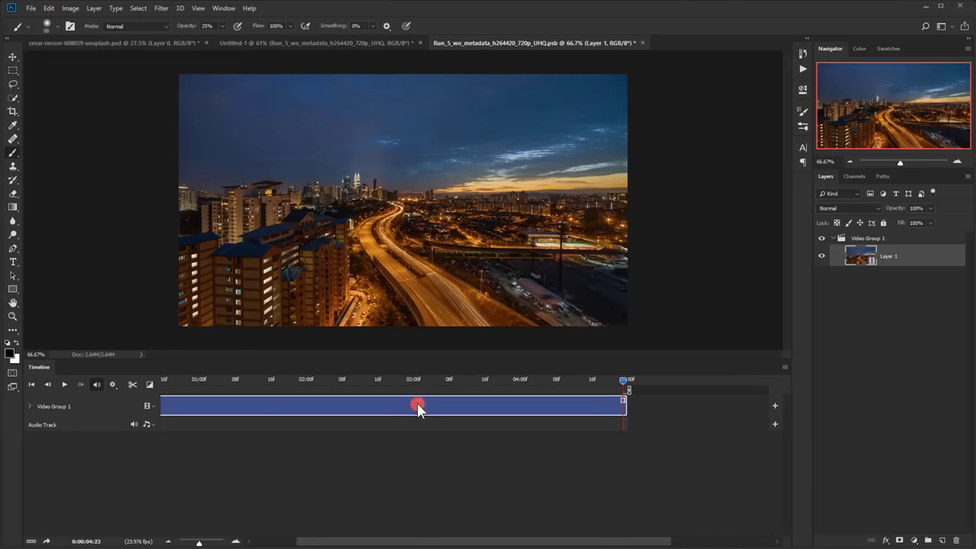
drag(368, 537, 322, 539)
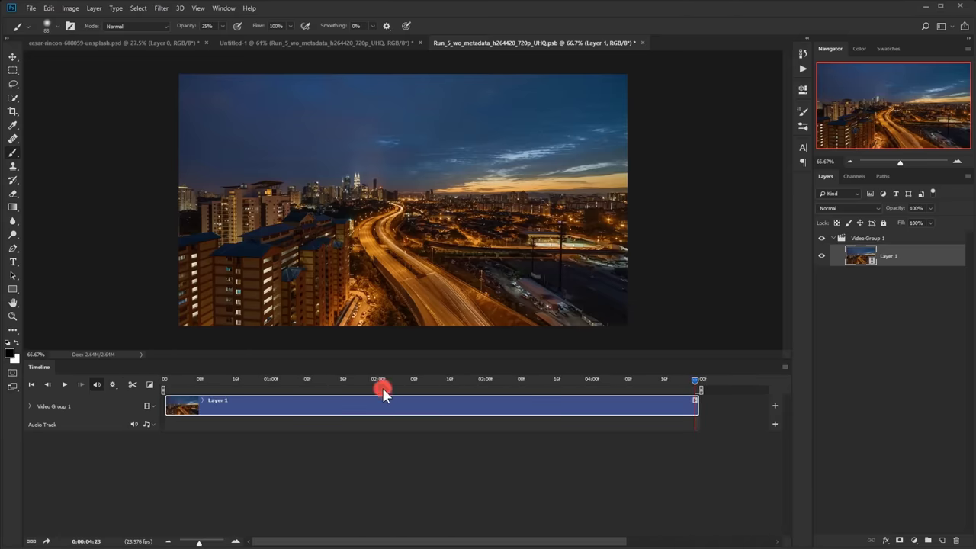
mouse_move(387, 381)
mouse_down()
mouse_move(152, 389)
mouse_move(385, 386)
mouse_up()
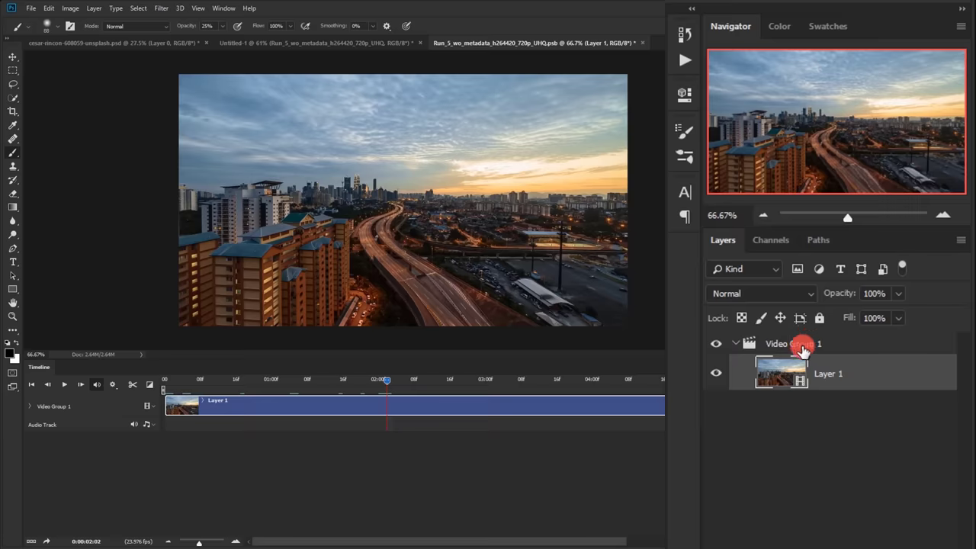
right_click(798, 349)
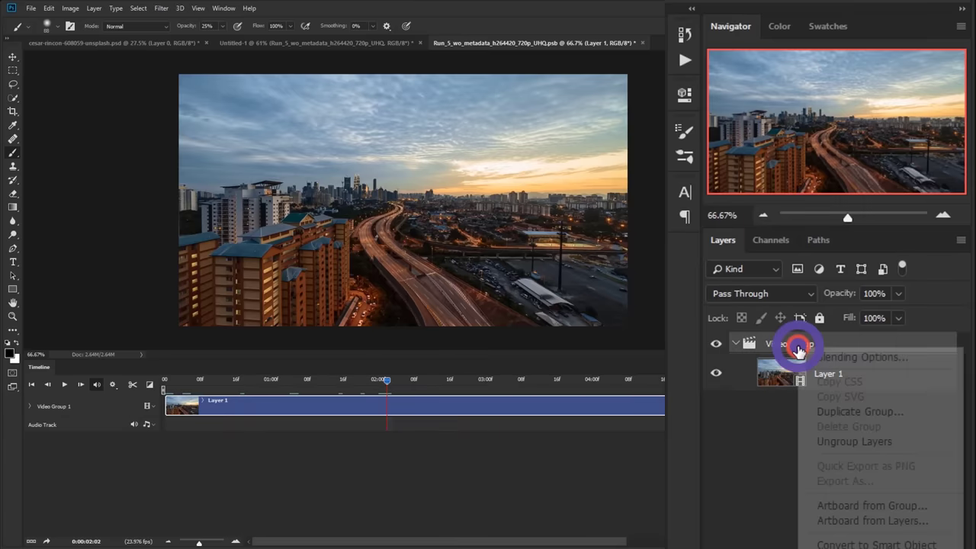
click(851, 440)
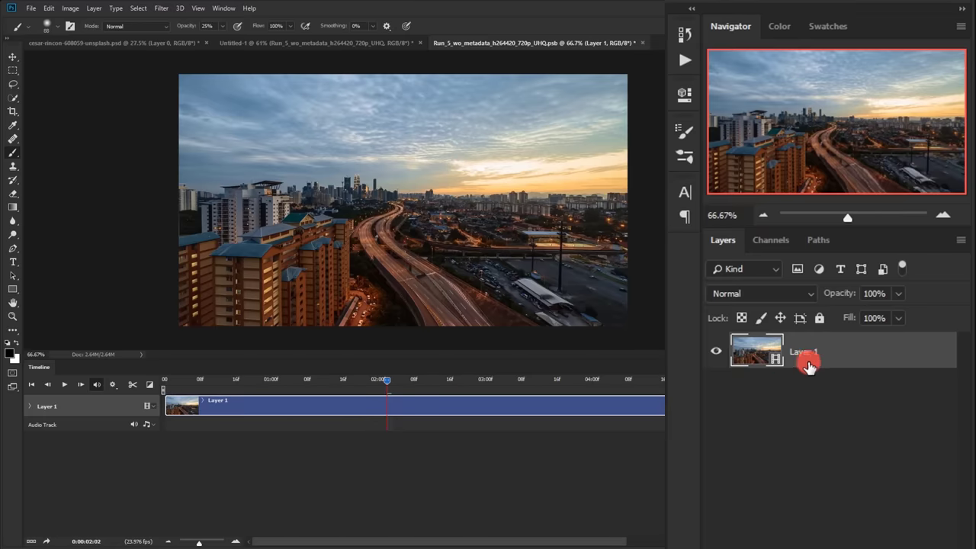
drag(837, 349, 931, 542)
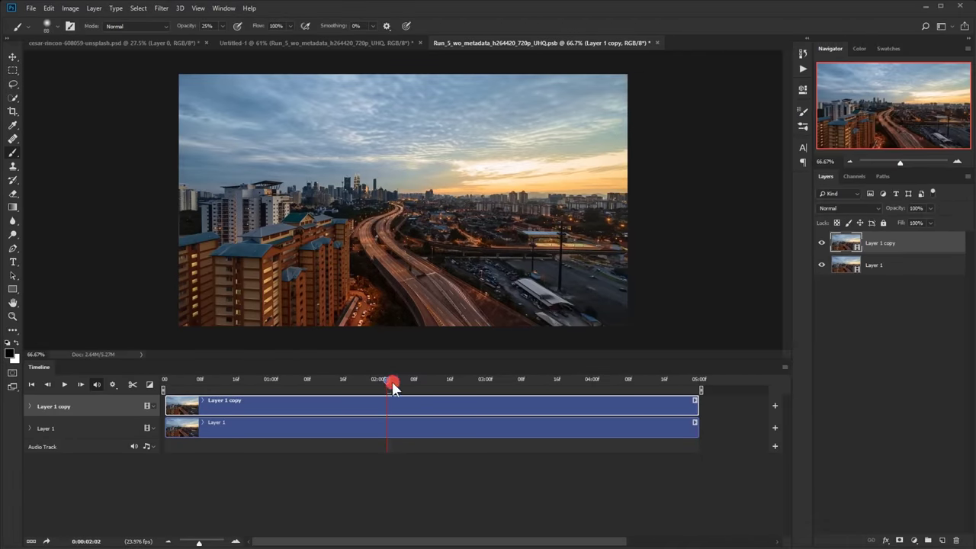
Split the Layer 1 copy clip at 0:00:02:09 and swap its halves so the second half plays first.
drag(388, 385, 420, 385)
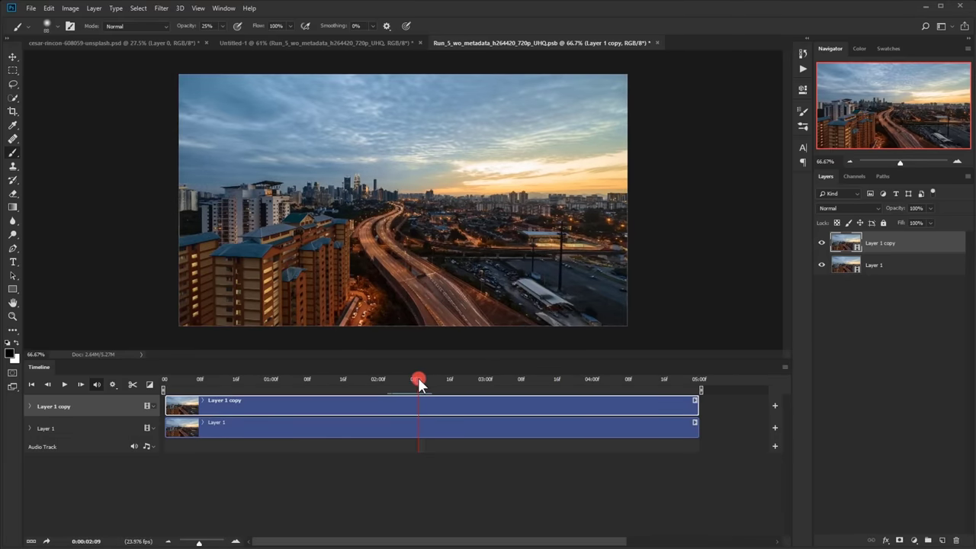
click(134, 385)
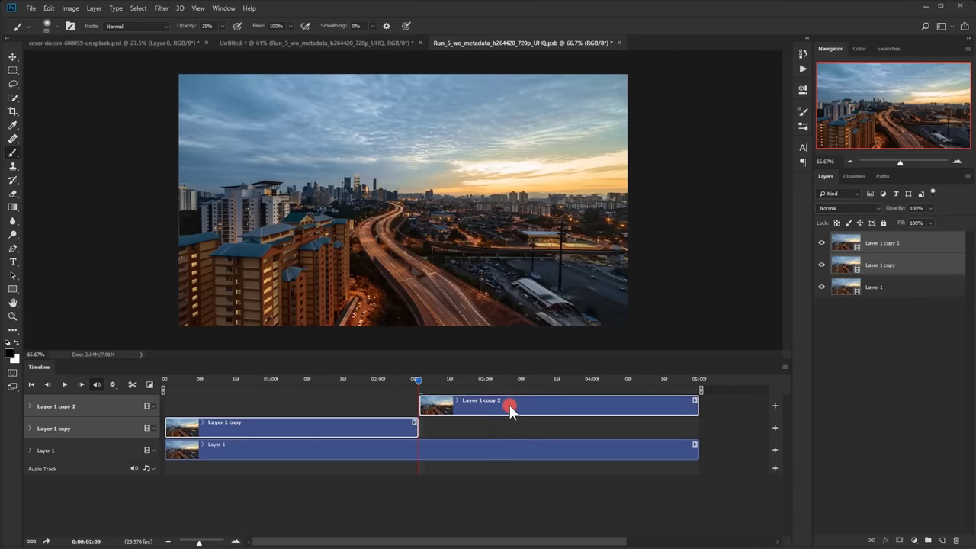
drag(509, 410, 533, 429)
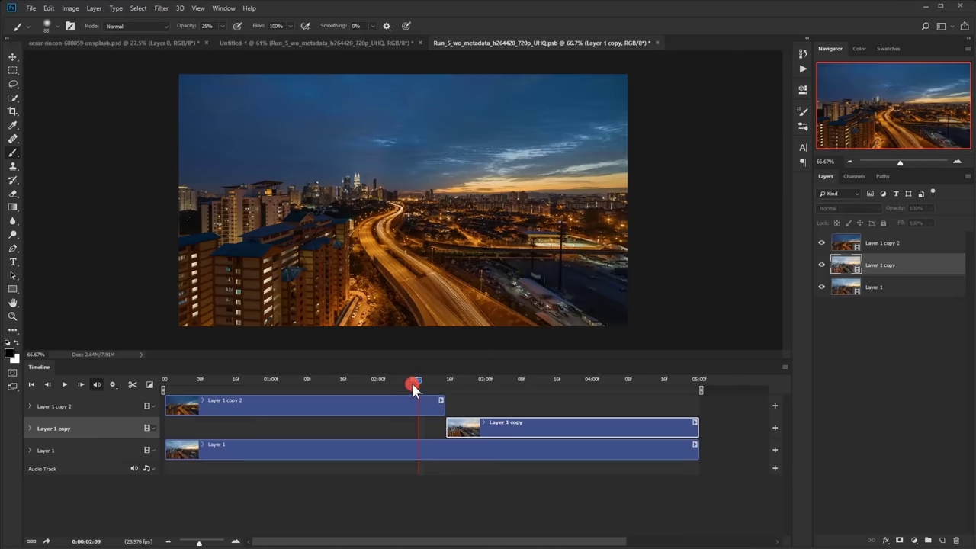
Trim the start of the Layer 1 copy clip to 0:00:03:20 and the end of Layer 1 copy 2 to 0:00:01:02.
drag(418, 382, 592, 385)
drag(584, 379, 575, 386)
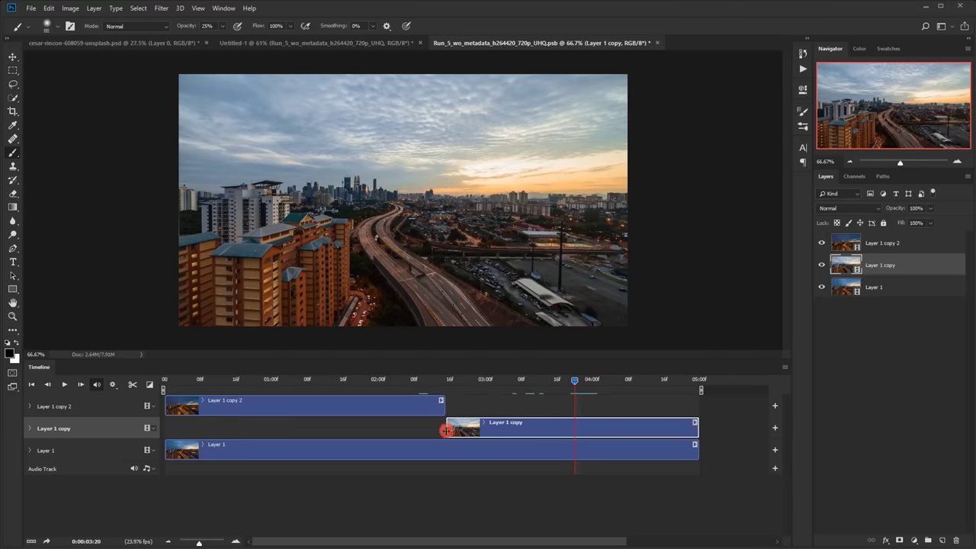
drag(446, 430, 574, 424)
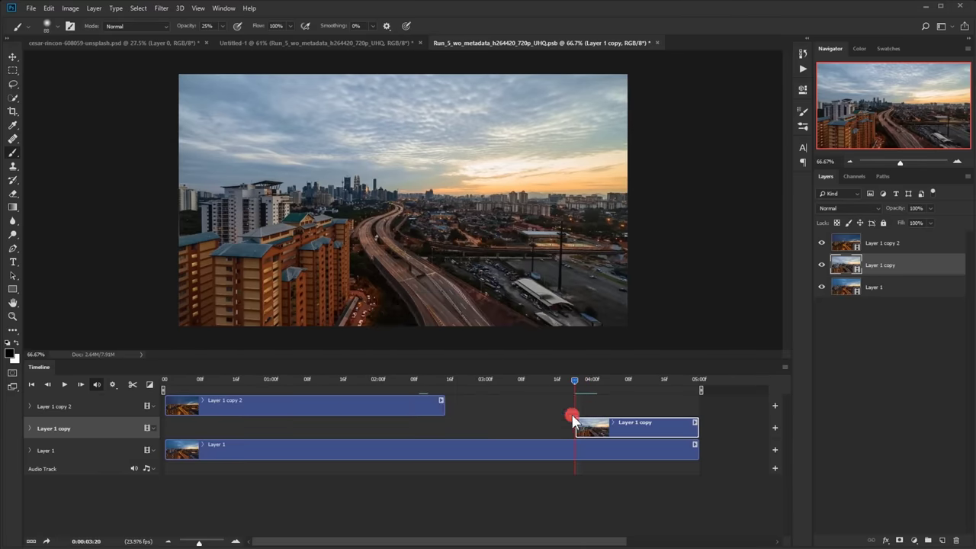
drag(574, 379, 281, 380)
drag(446, 406, 280, 413)
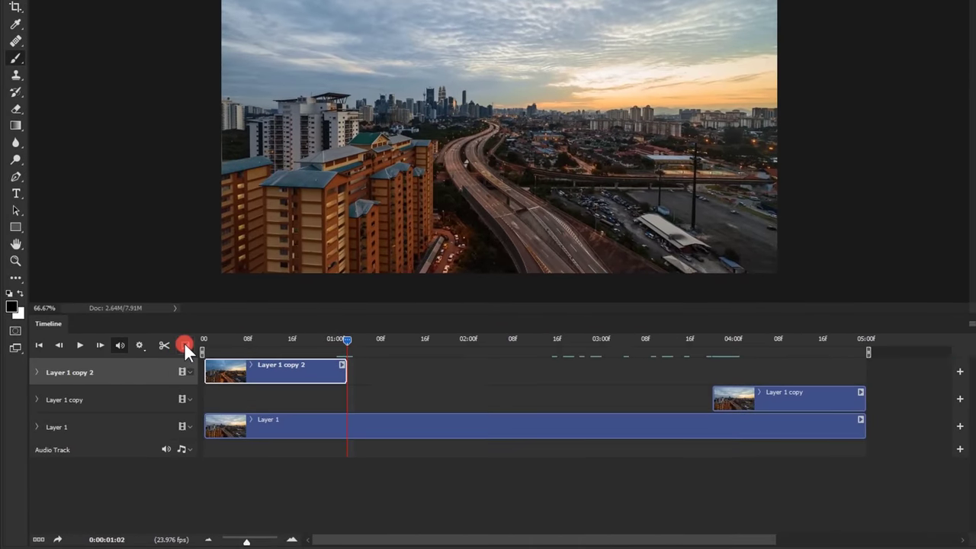
Add 1 s Fade transitions to the end of the Layer 1 copy 2 clip and the start of the Layer 1 copy clip.
click(184, 344)
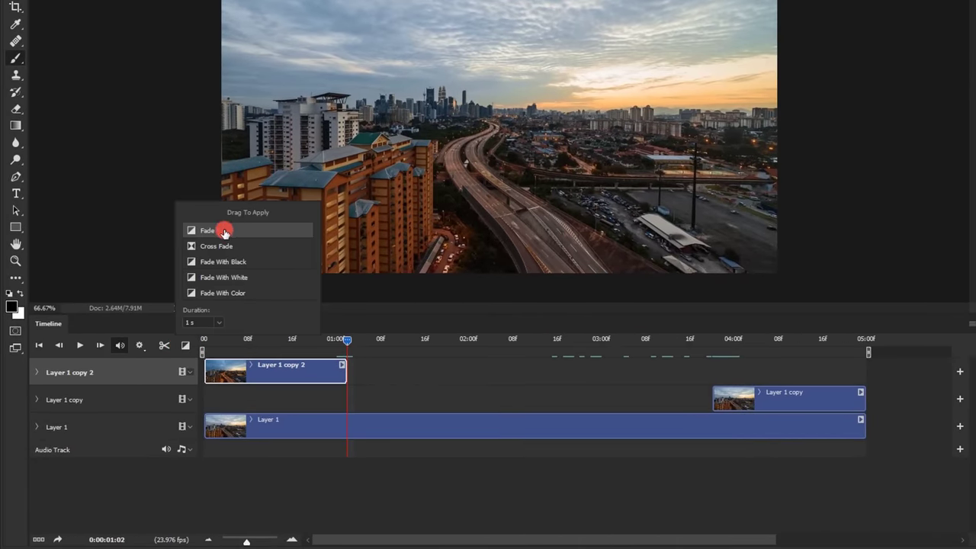
drag(204, 236, 287, 375)
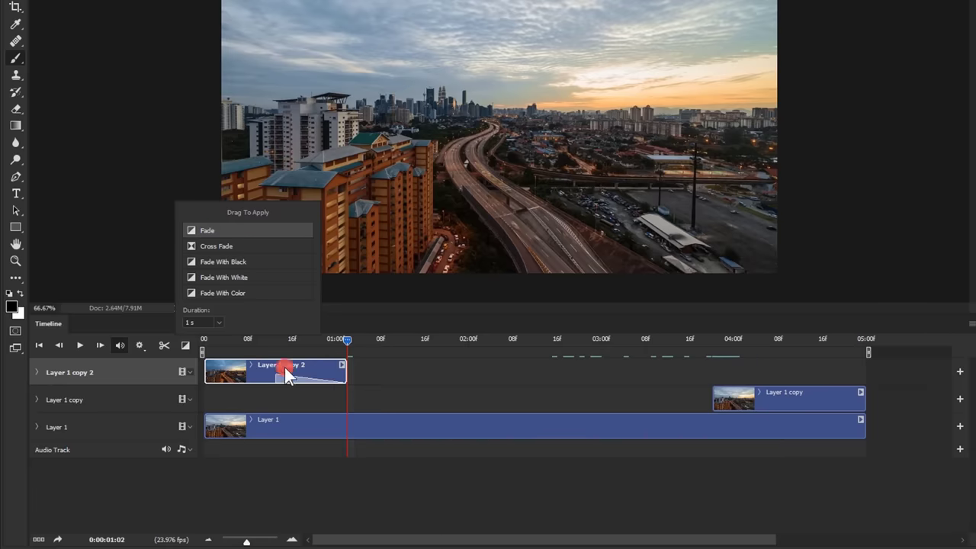
drag(208, 231, 735, 405)
click(600, 372)
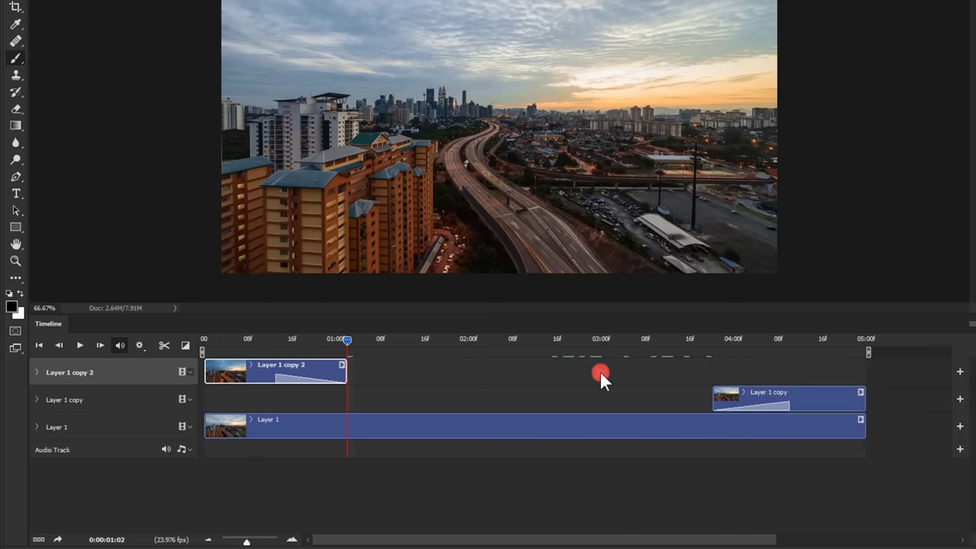
Play the city video from the beginning to check the faded loop, and stop playback at 0:00:02:03.
drag(347, 340, 202, 341)
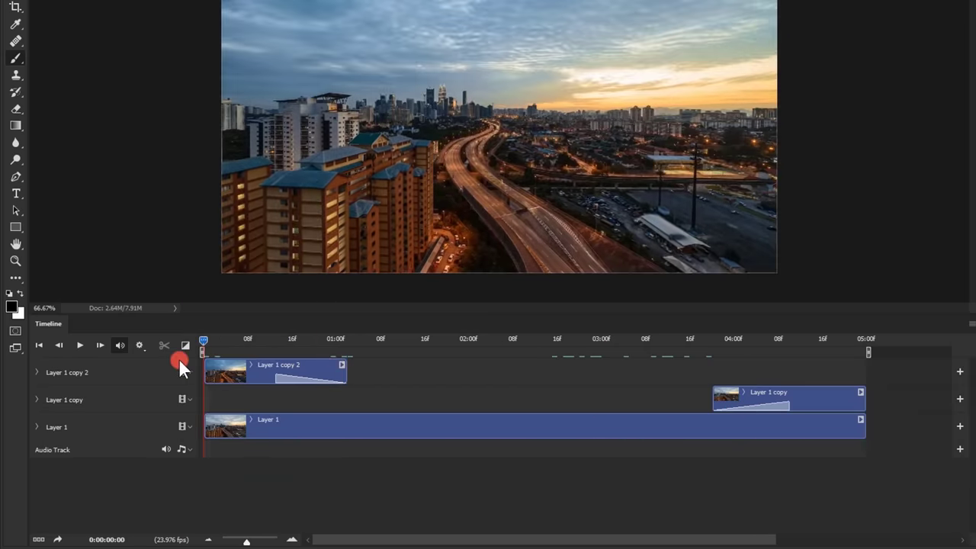
click(72, 345)
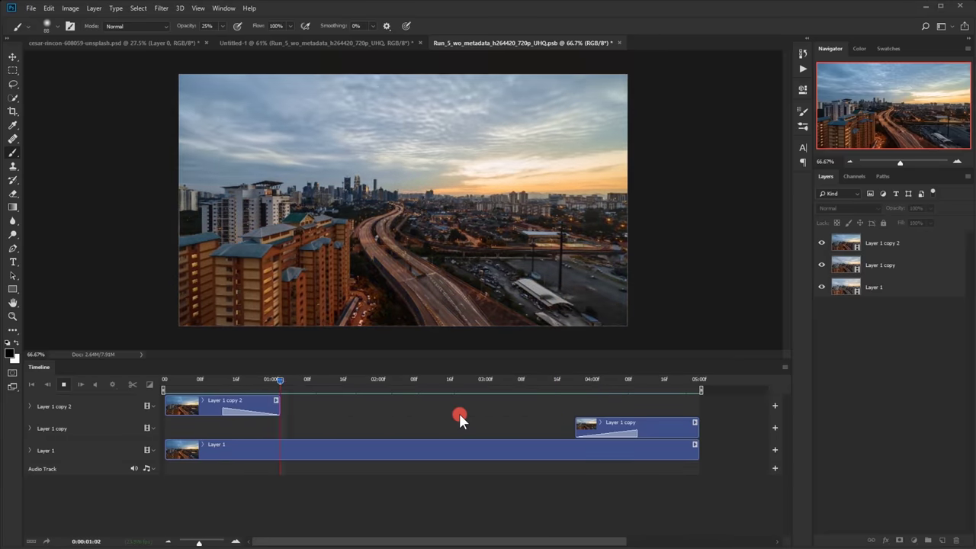
click(393, 380)
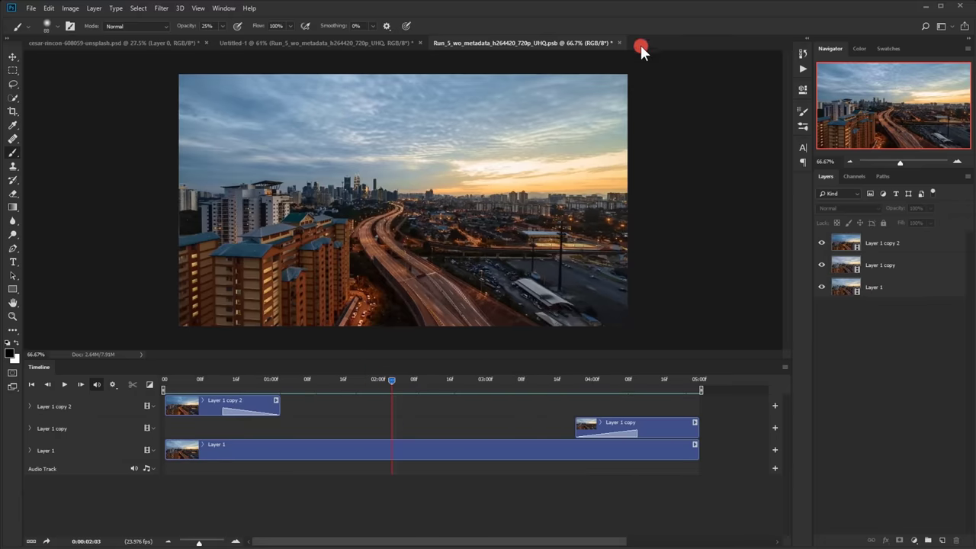
Close the city video document with its changes saved, and fit the double exposure composition in view.
click(620, 43)
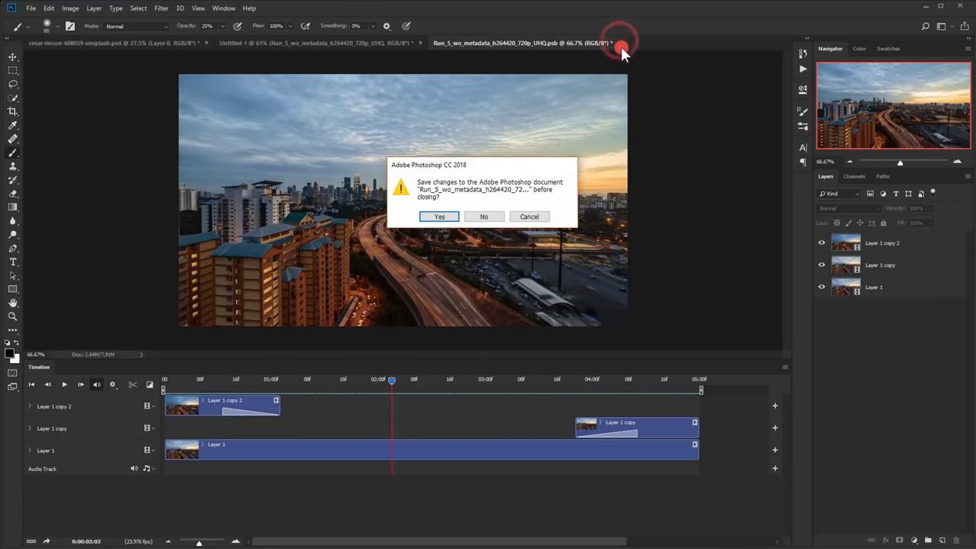
click(458, 217)
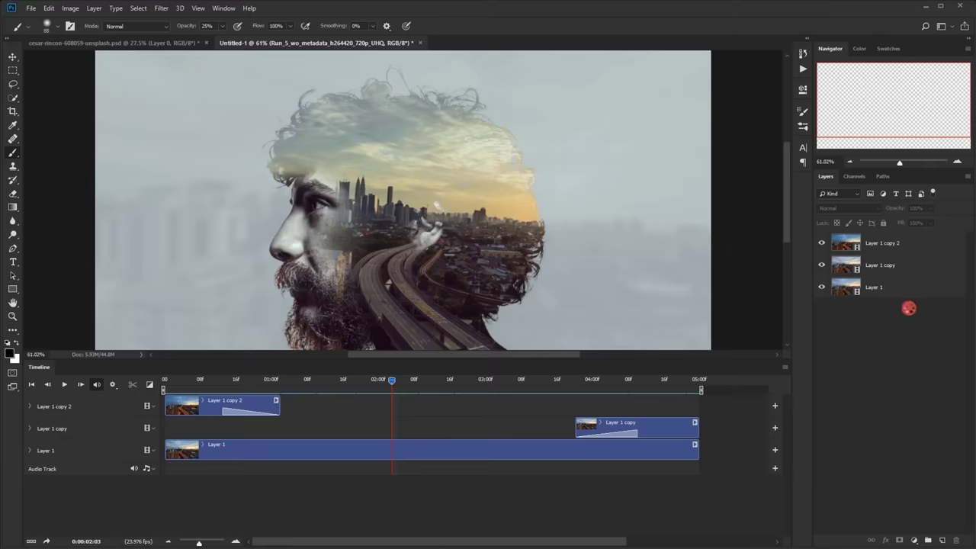
click(885, 287)
key(ctrl+0)
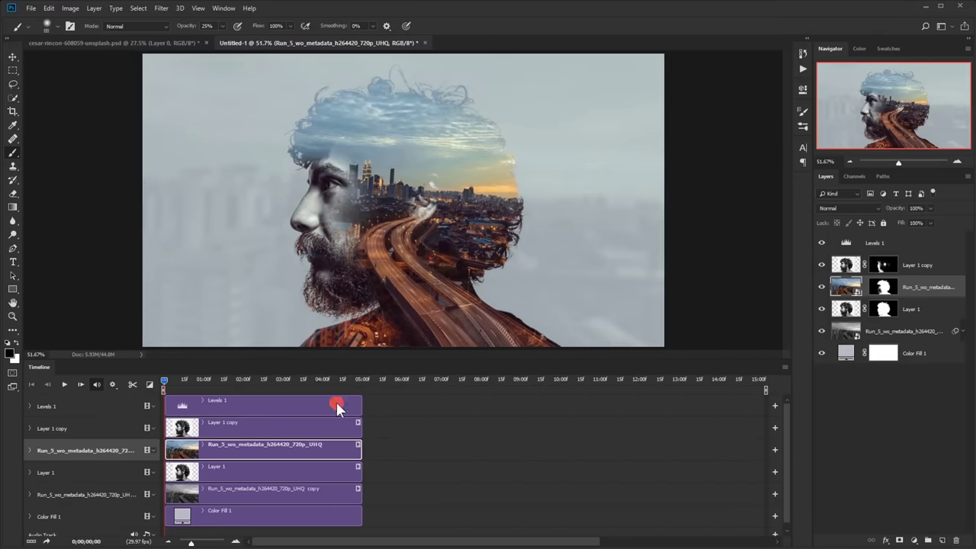
Shorten the timeline's work area so that it ends with the clips at 05:00f.
scroll(318, 400, down, 1)
scroll(327, 428, up, 1)
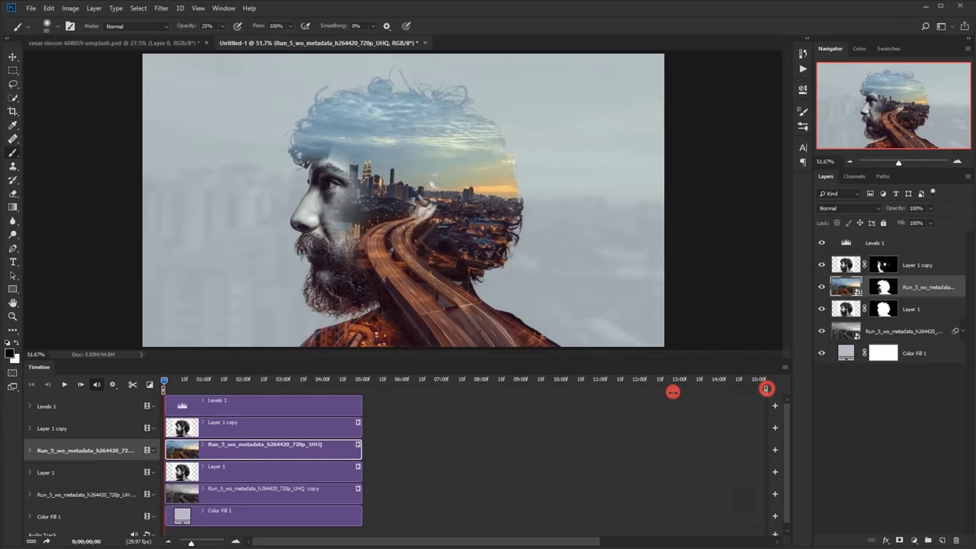
drag(672, 392, 409, 406)
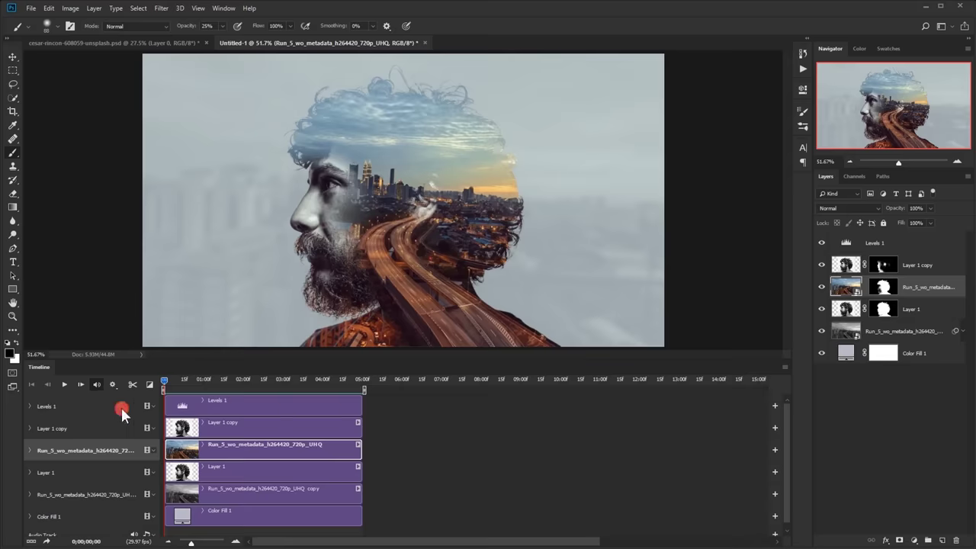
Play the double exposure animation to check the loop, stop it, and return the playhead to the start.
click(64, 384)
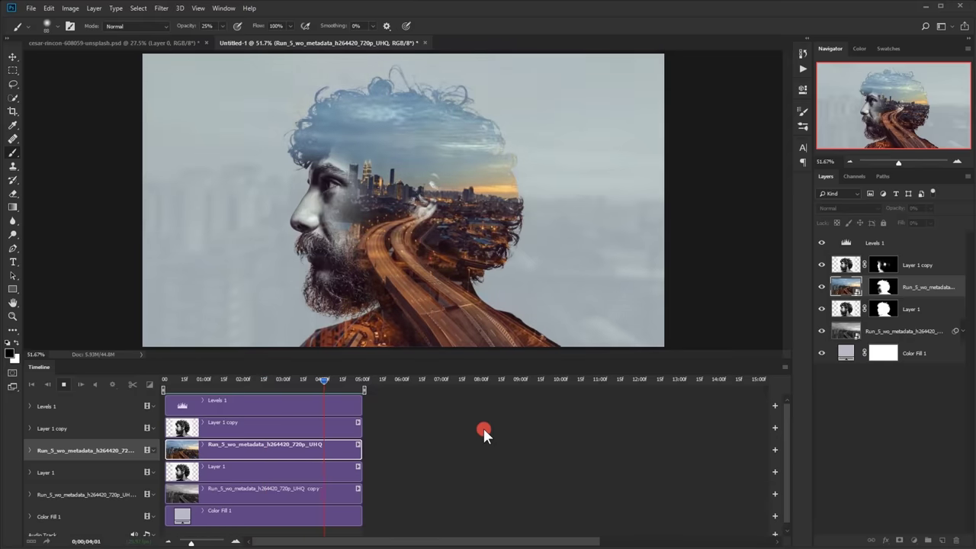
click(65, 383)
drag(205, 380, 148, 393)
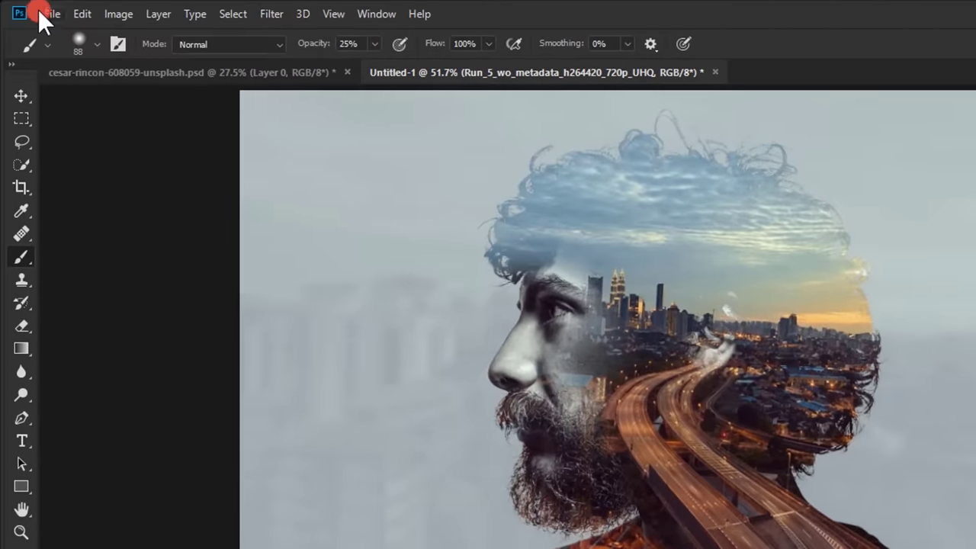
Open the Save for Web (Legacy) export for the double exposure composition.
click(52, 12)
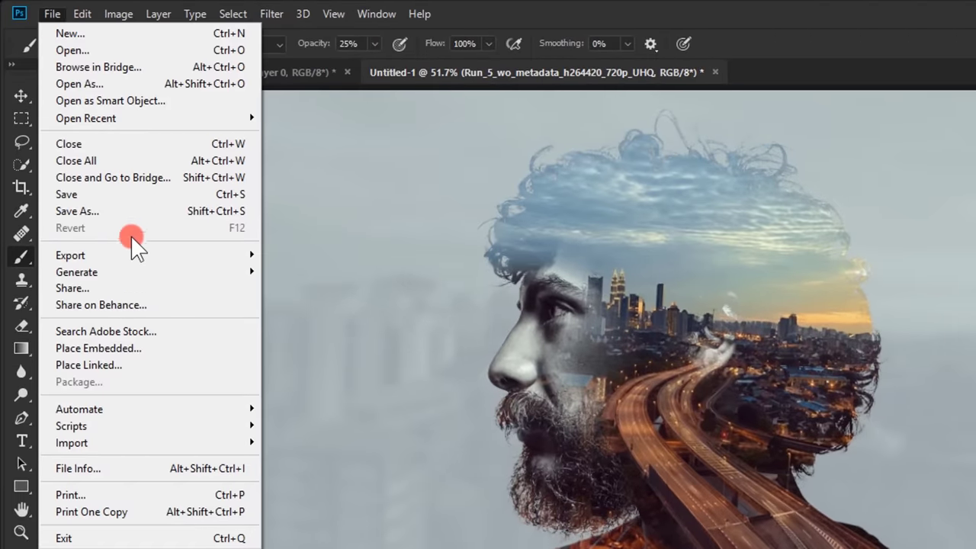
mouse_move(124, 263)
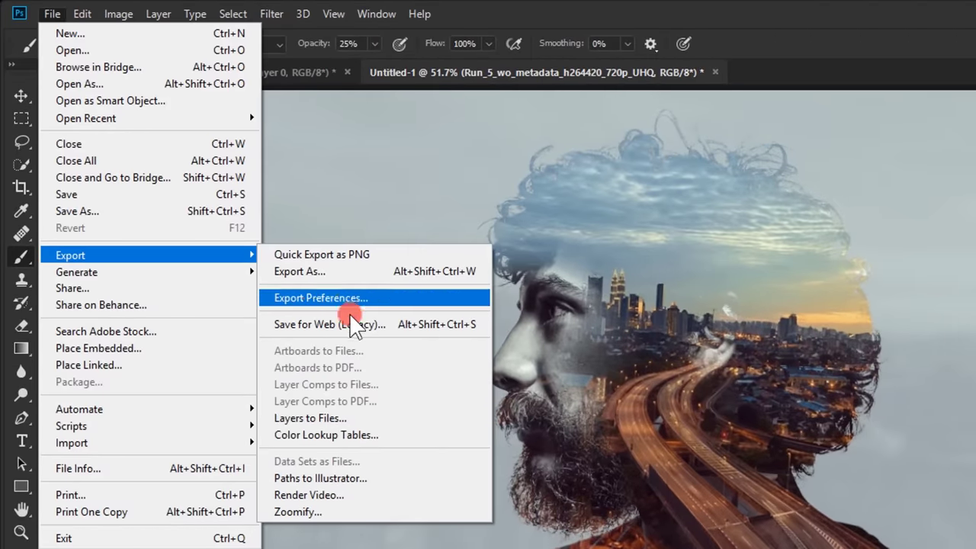
click(321, 325)
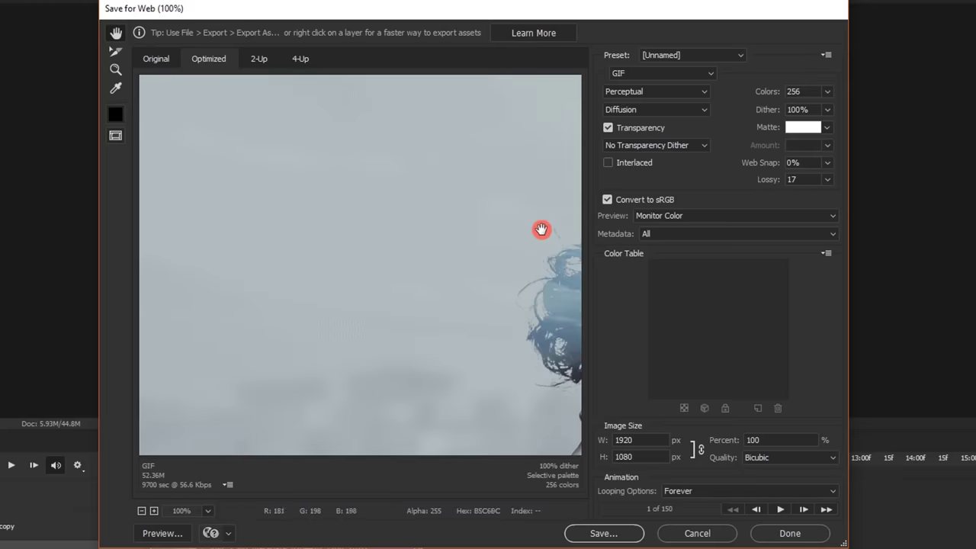
Examine the face, skyline and highway in the optimized GIF preview at 100%.
drag(542, 288, 236, 214)
drag(470, 323, 385, 200)
drag(458, 360, 436, 172)
drag(486, 370, 447, 309)
drag(471, 349, 465, 423)
drag(422, 229, 332, 287)
drag(386, 314, 438, 275)
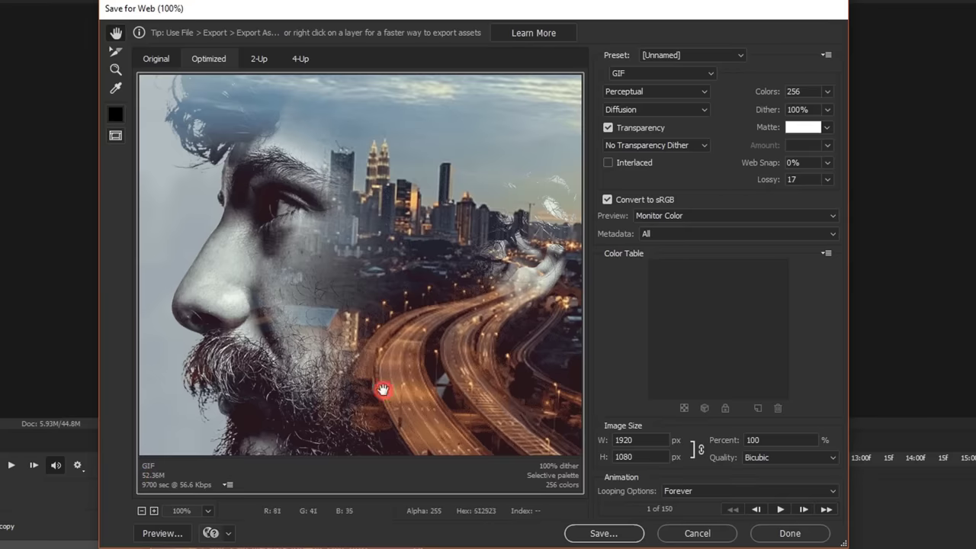
drag(458, 404, 413, 391)
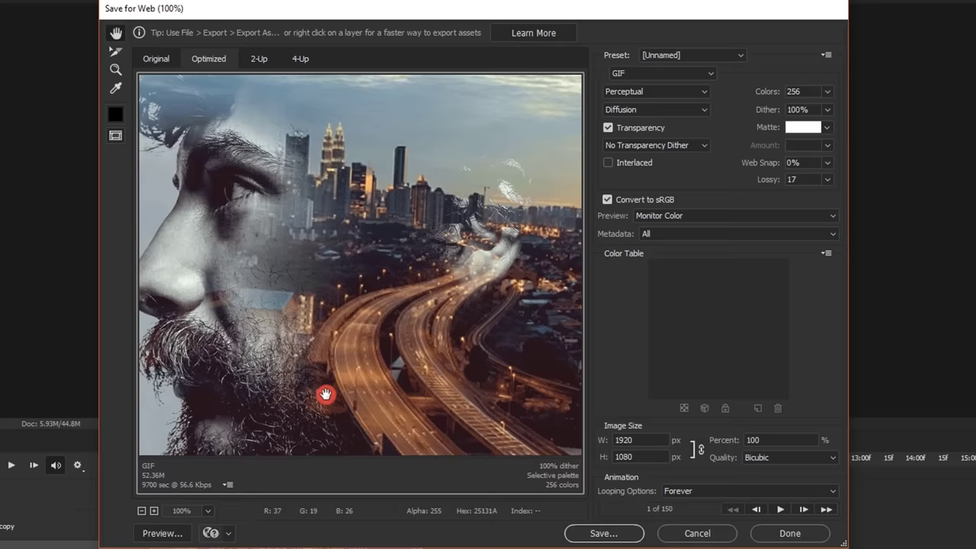
Set the exported image's width to 600 px with proportions linked, and refresh the preview.
click(643, 441)
double_click(643, 441)
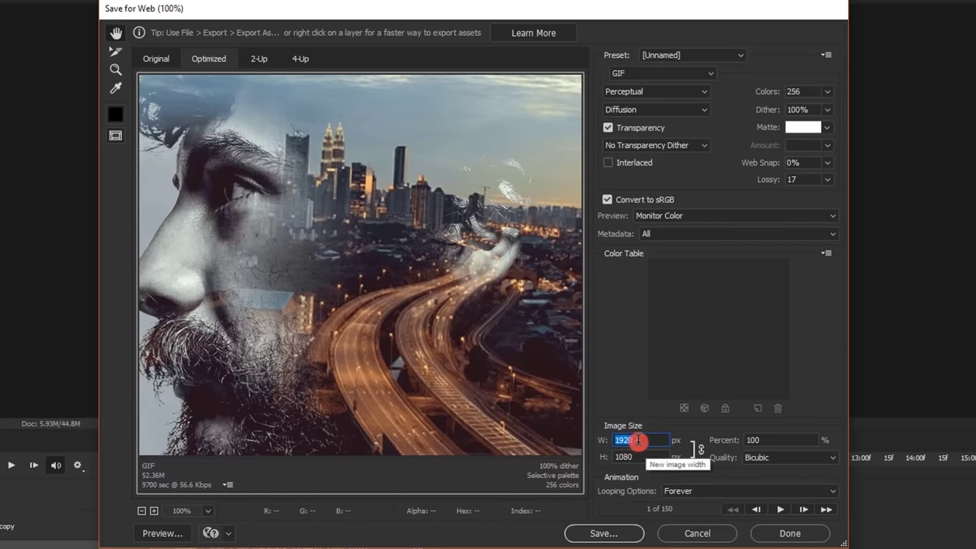
text(600)
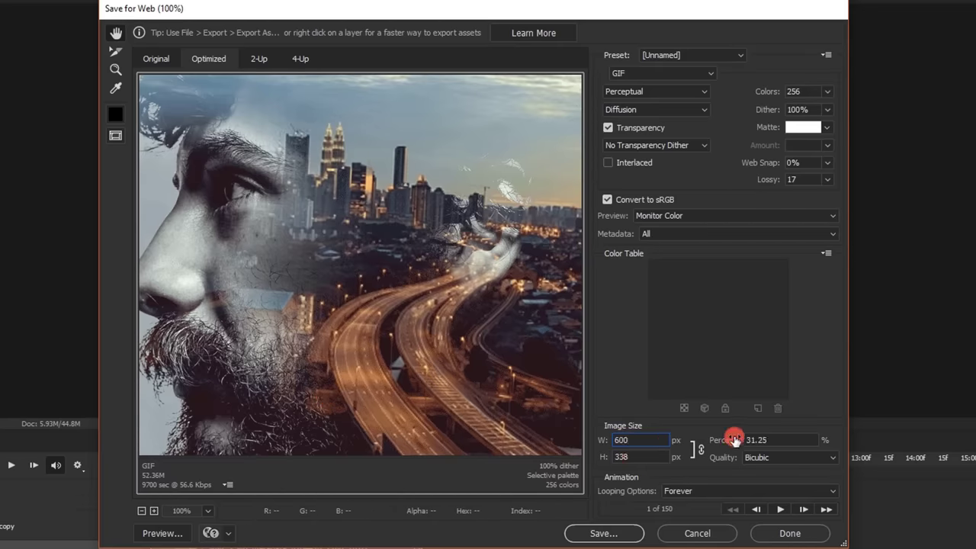
click(784, 442)
click(459, 310)
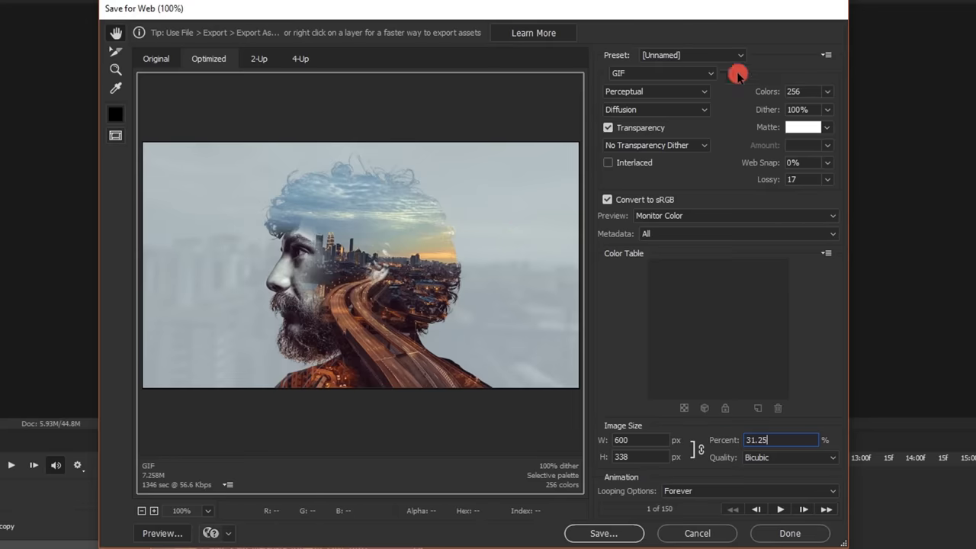
Choose GIF as the export format with the Perceptual color reduction algorithm.
click(673, 73)
click(641, 87)
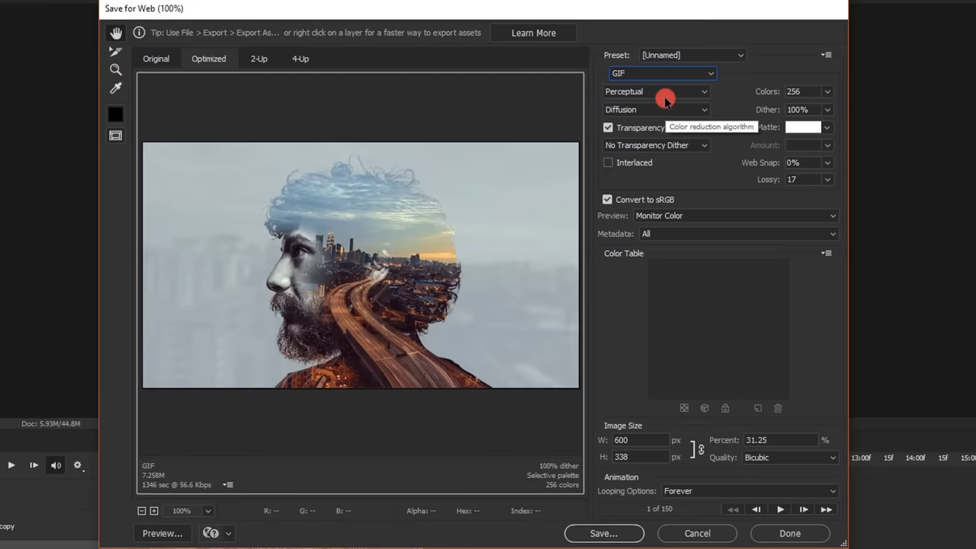
click(644, 93)
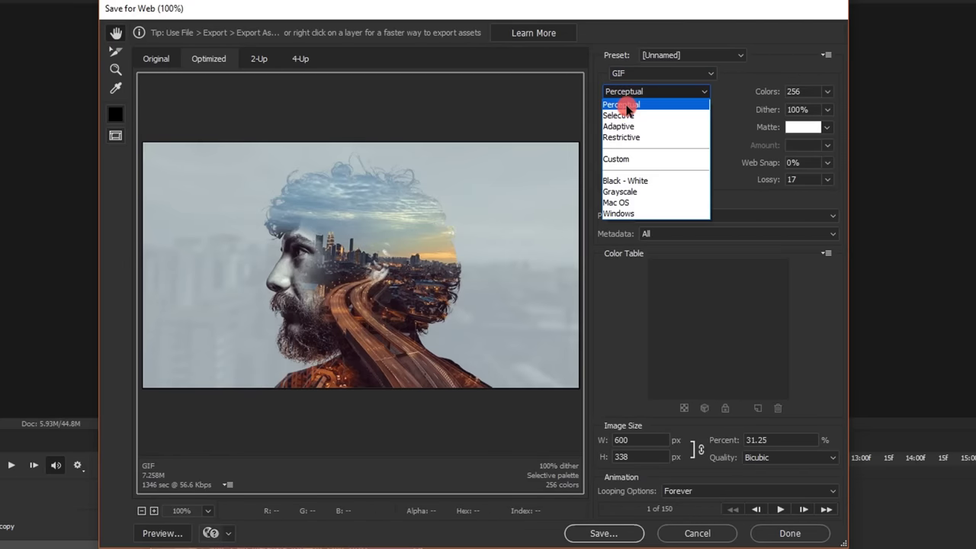
click(624, 105)
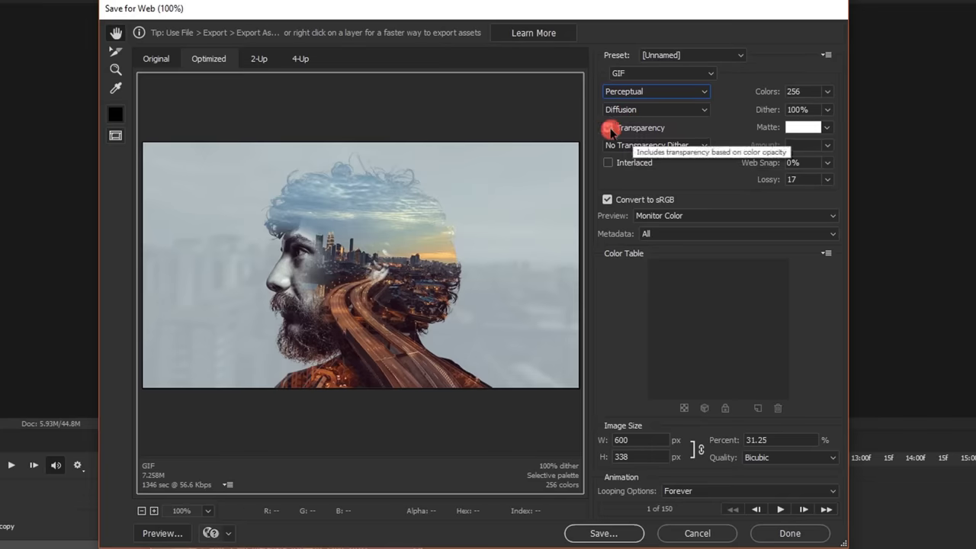
Turn off the GIF's transparency and set its lossy compression to 20, keeping 256 colors.
click(608, 128)
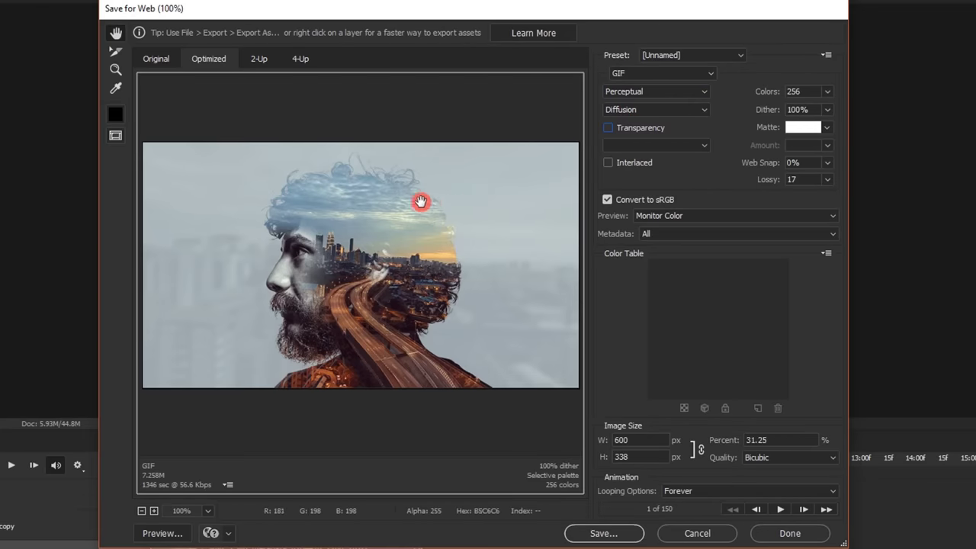
click(828, 92)
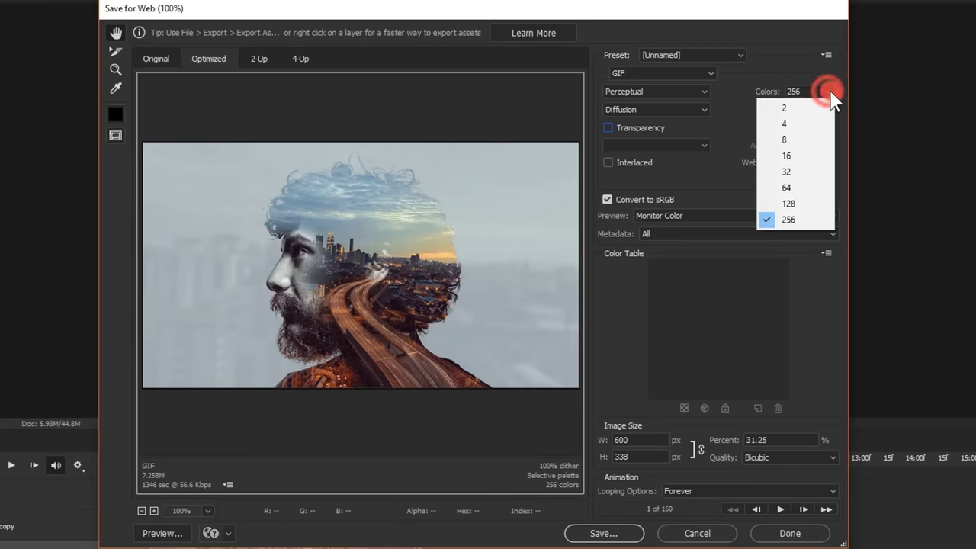
click(789, 71)
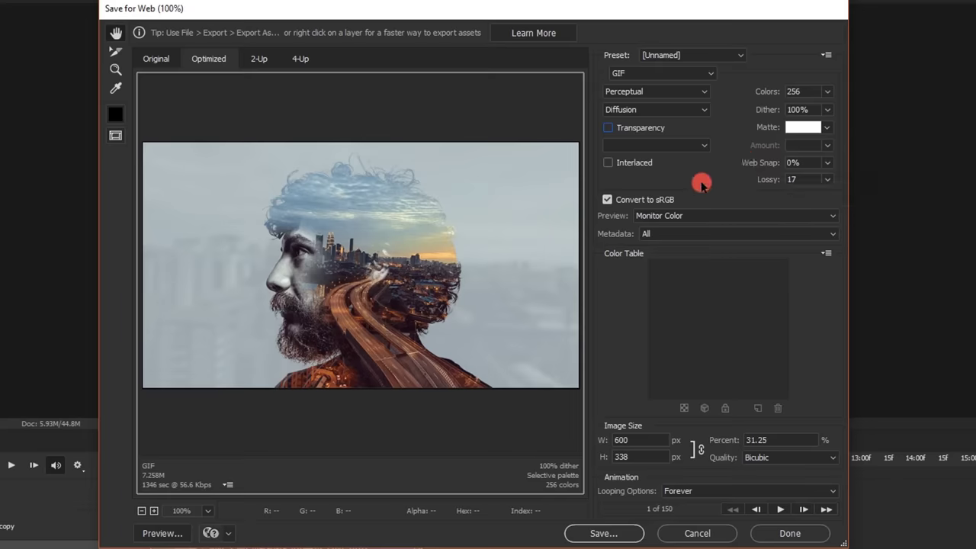
click(829, 180)
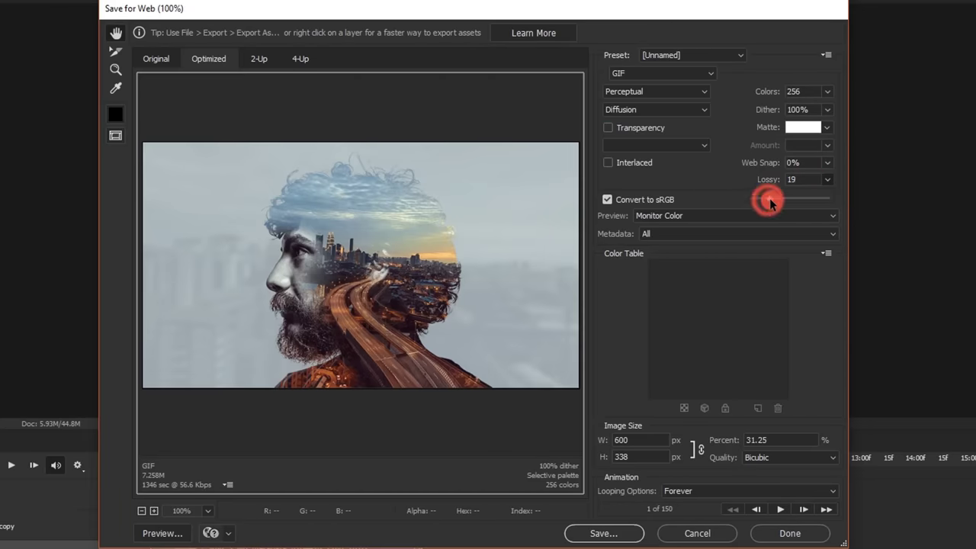
drag(768, 201, 771, 202)
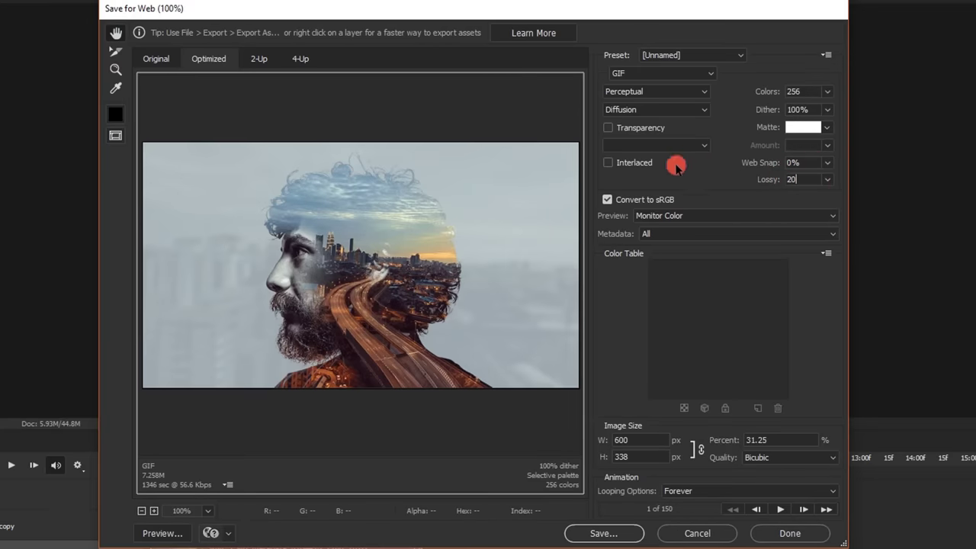
Save the optimized GIF in the Tutorial folder under the name Busy Exposure.
click(611, 533)
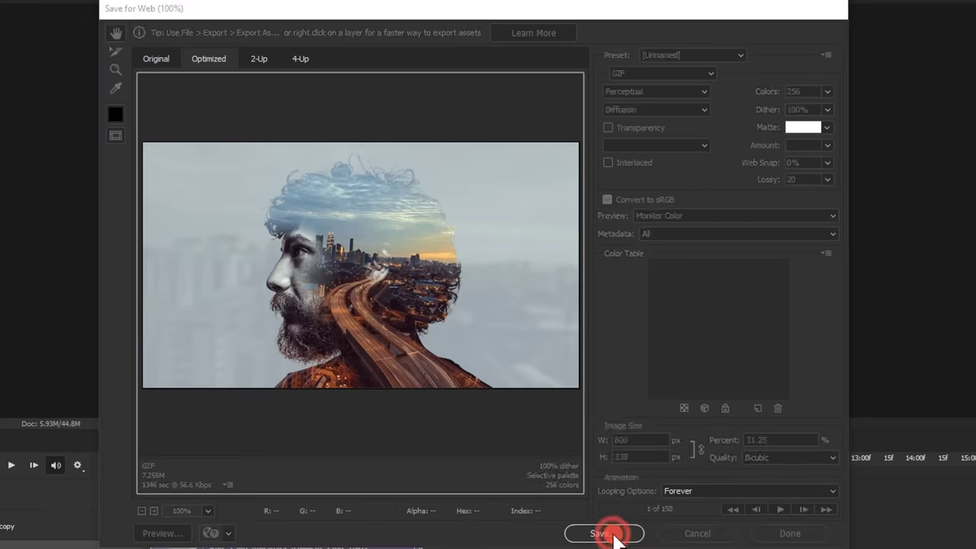
click(294, 427)
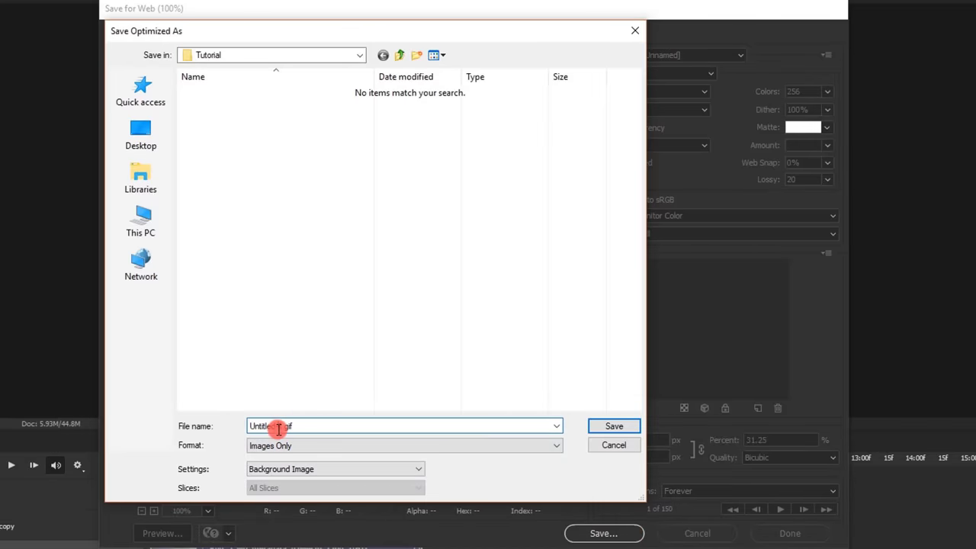
drag(283, 425, 99, 427)
text(Busy Exposure)
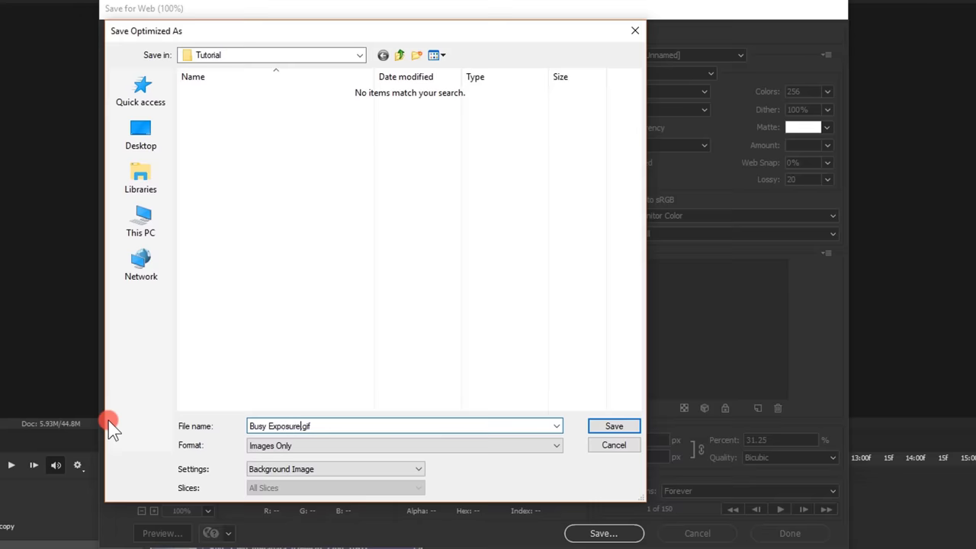
click(615, 425)
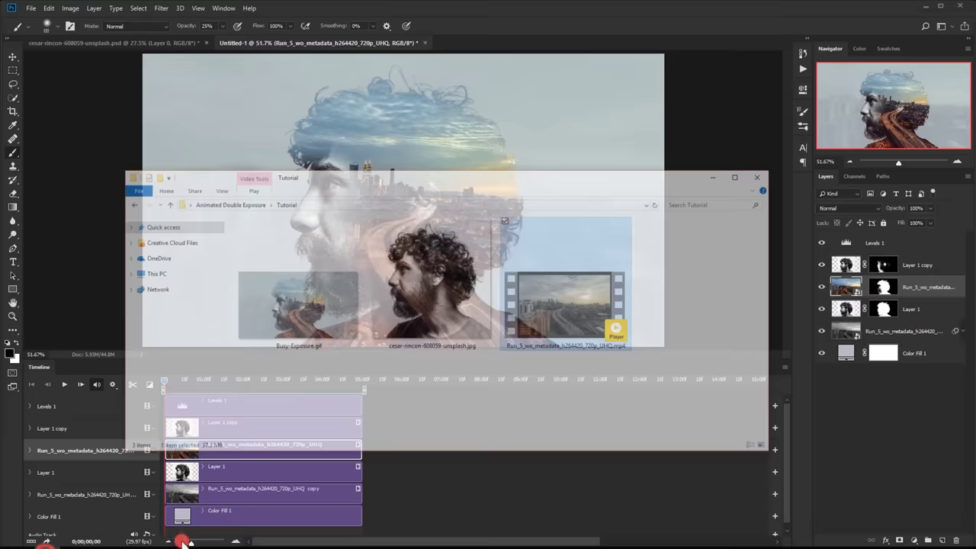
Switch to File Explorer, view Busy-Exposure.gif from the Tutorial folder, and close the viewer and folder window.
key(alt+Tab)
click(339, 324)
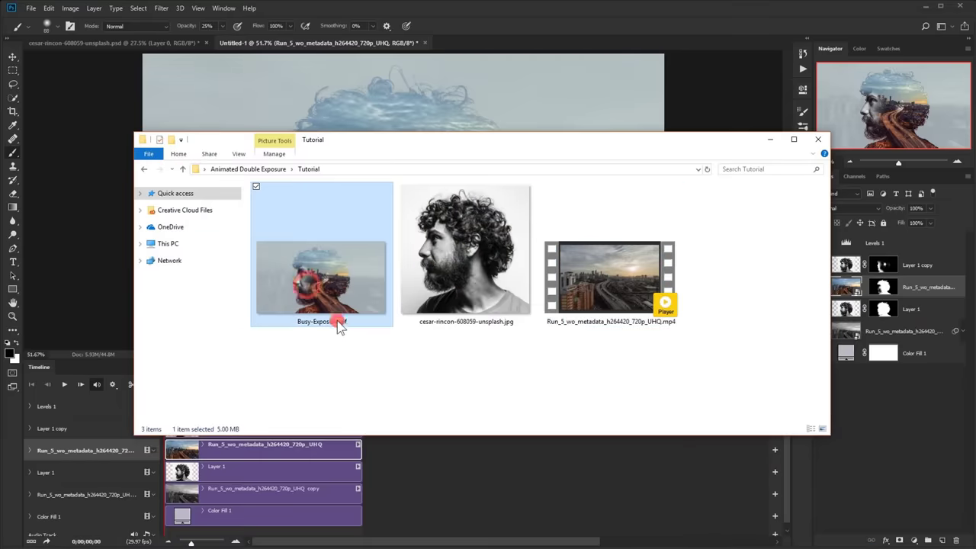
double_click(324, 262)
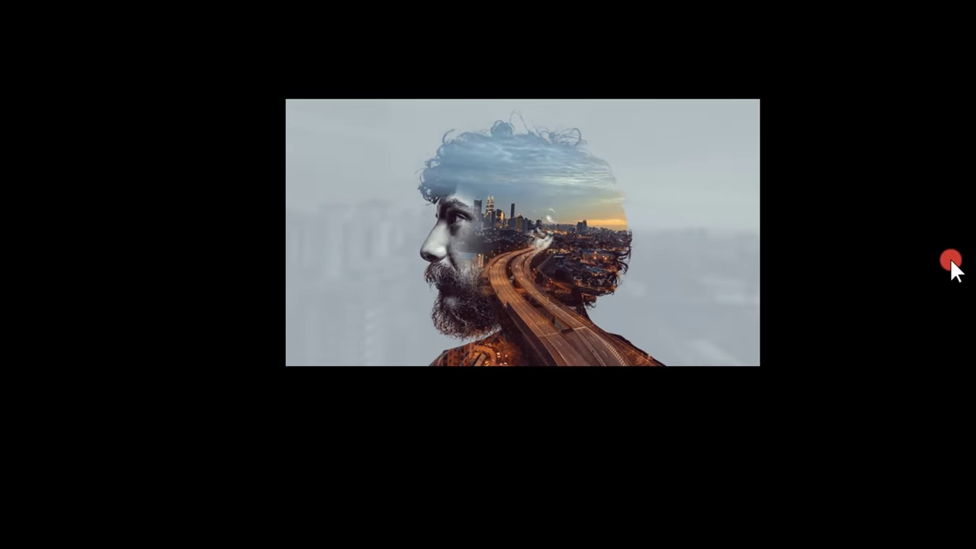
key(Escape)
click(892, 53)
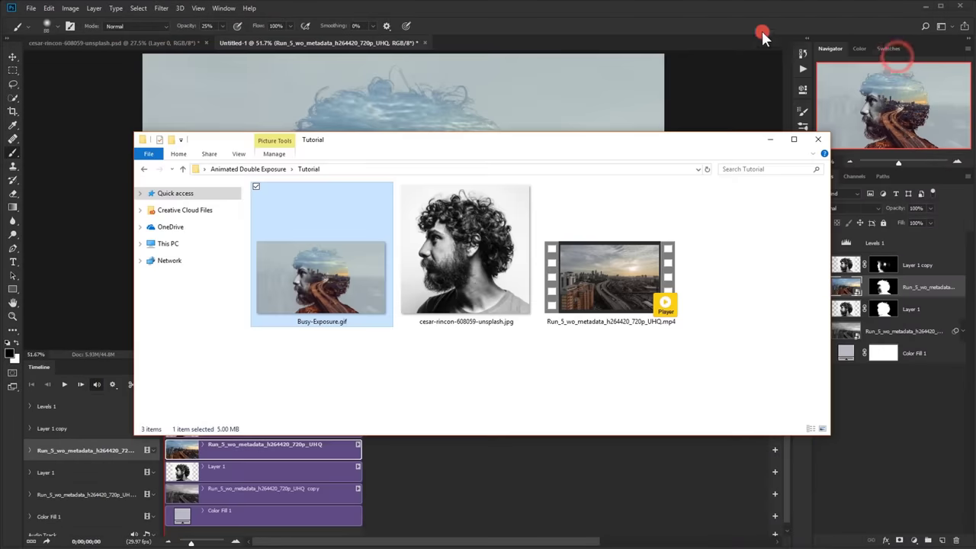
click(820, 139)
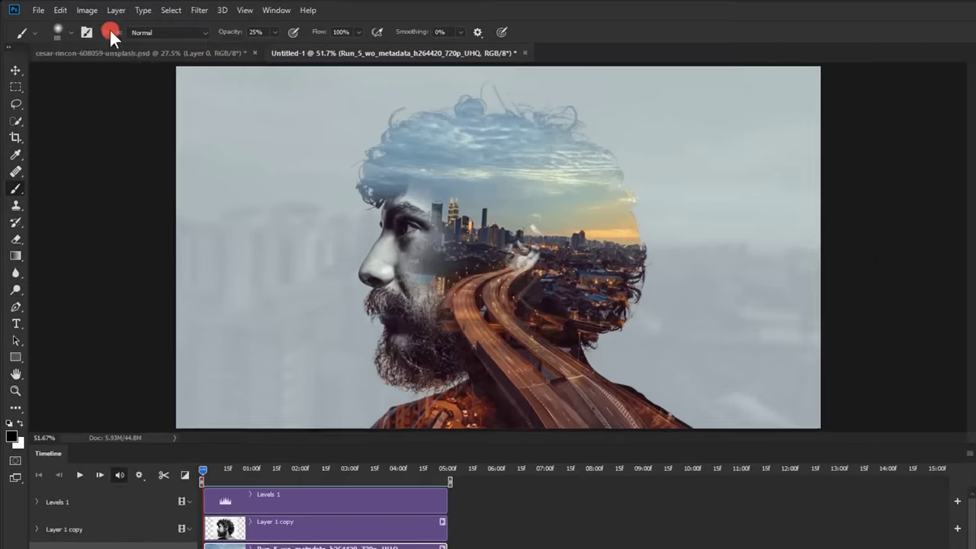
Start a video render, name the output Busy Exposure.mp4 and choose the Tutorial folder as its destination.
click(30, 8)
mouse_move(71, 247)
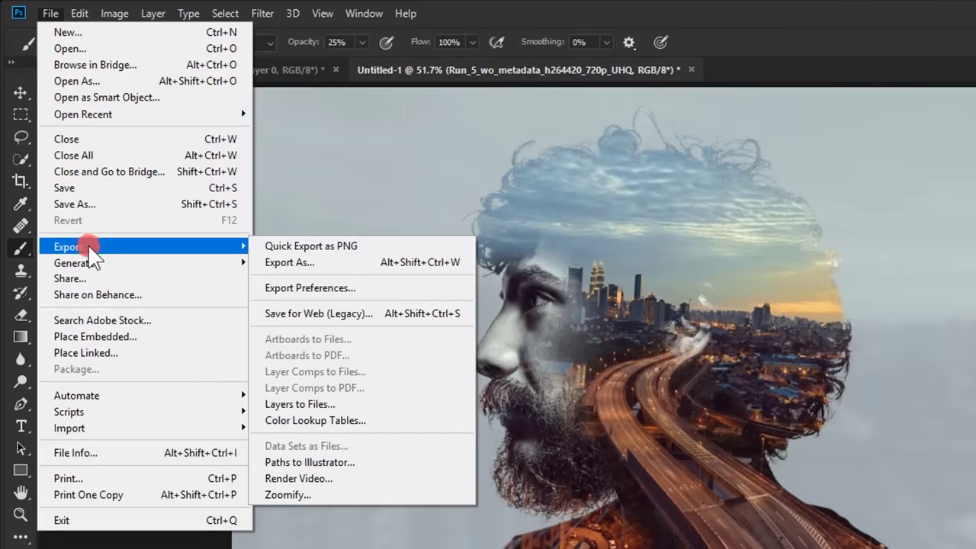
click(333, 478)
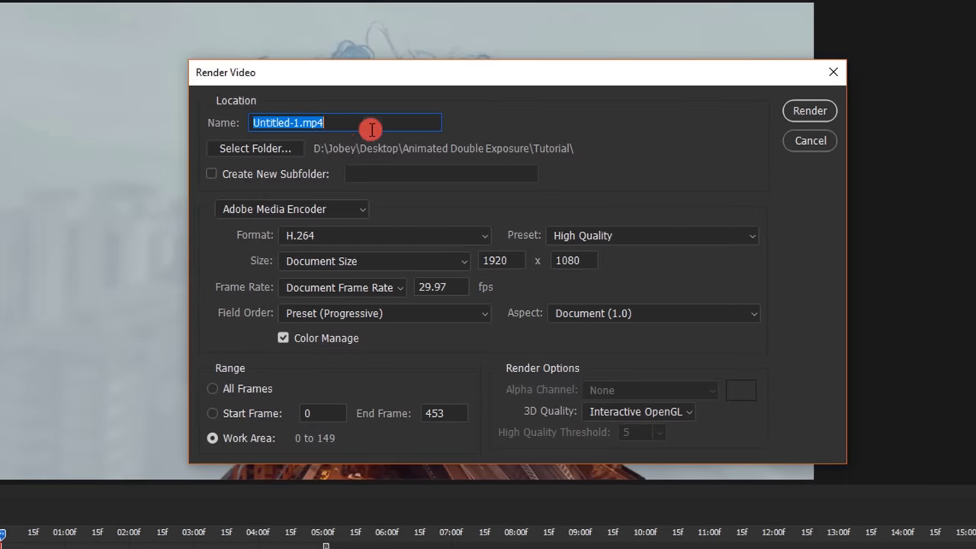
click(372, 130)
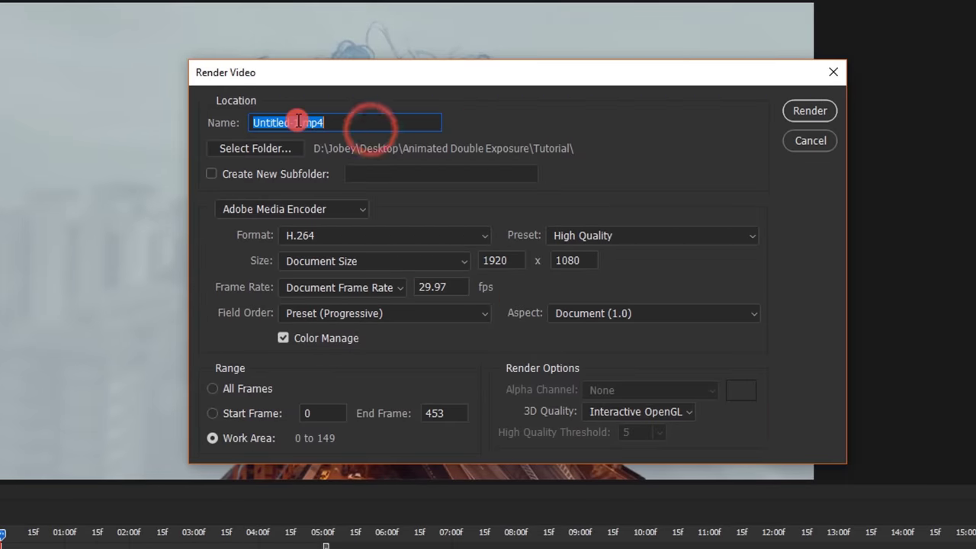
click(298, 122)
drag(299, 122, 174, 123)
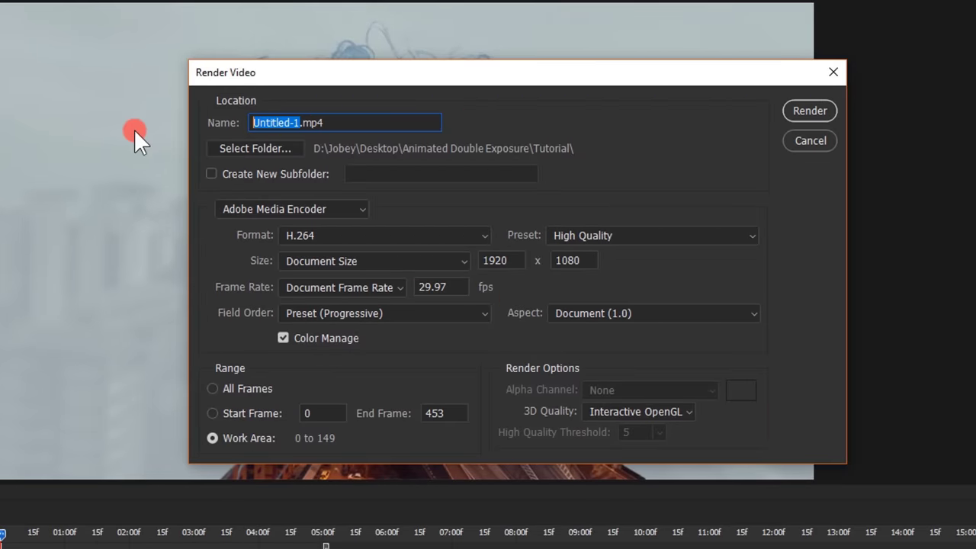
text(Busy Exposure)
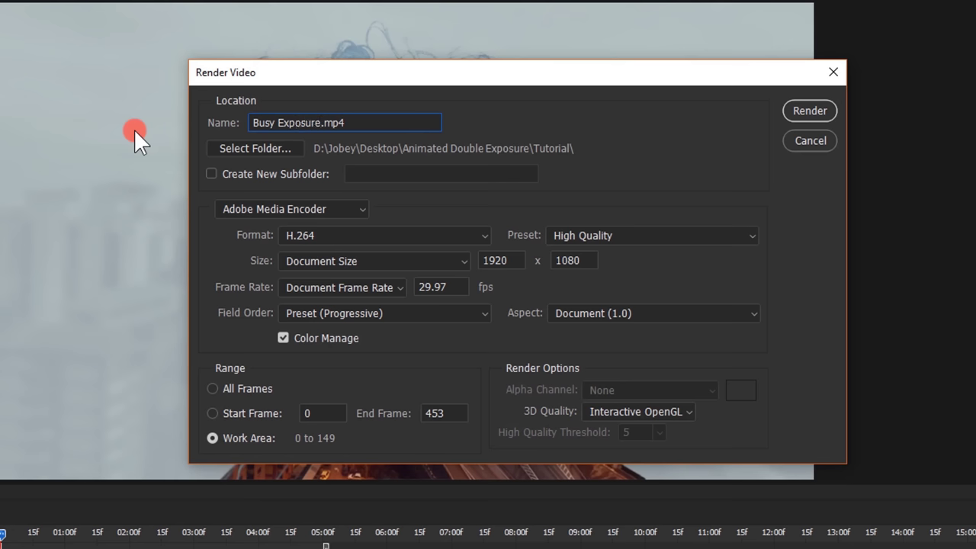
click(275, 142)
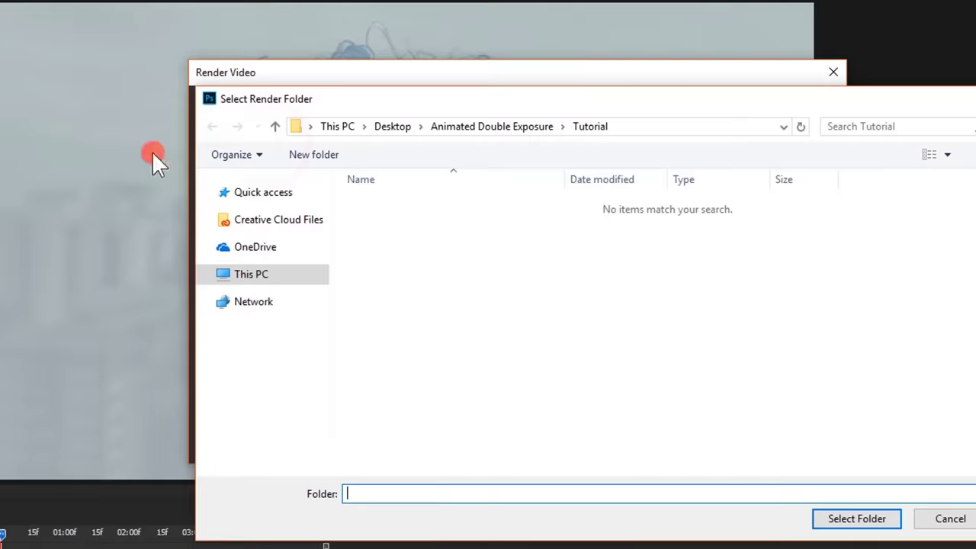
click(884, 522)
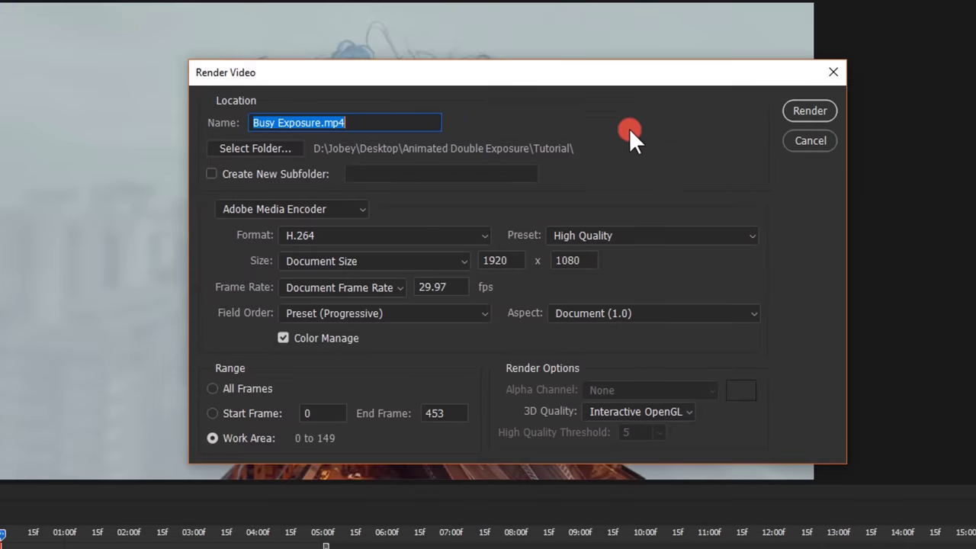
Render the video in H.264 format with the High Quality preset.
mouse_move(453, 235)
mouse_down()
mouse_move(457, 225)
mouse_move(298, 257)
mouse_move(311, 270)
mouse_up()
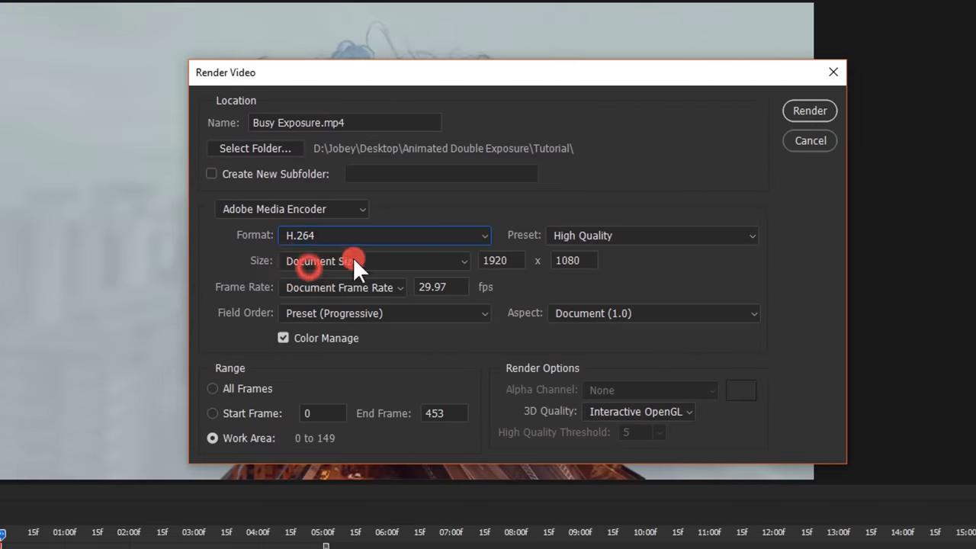
mouse_move(568, 235)
mouse_down()
mouse_move(583, 230)
mouse_move(588, 254)
mouse_move(607, 268)
mouse_move(602, 252)
mouse_up()
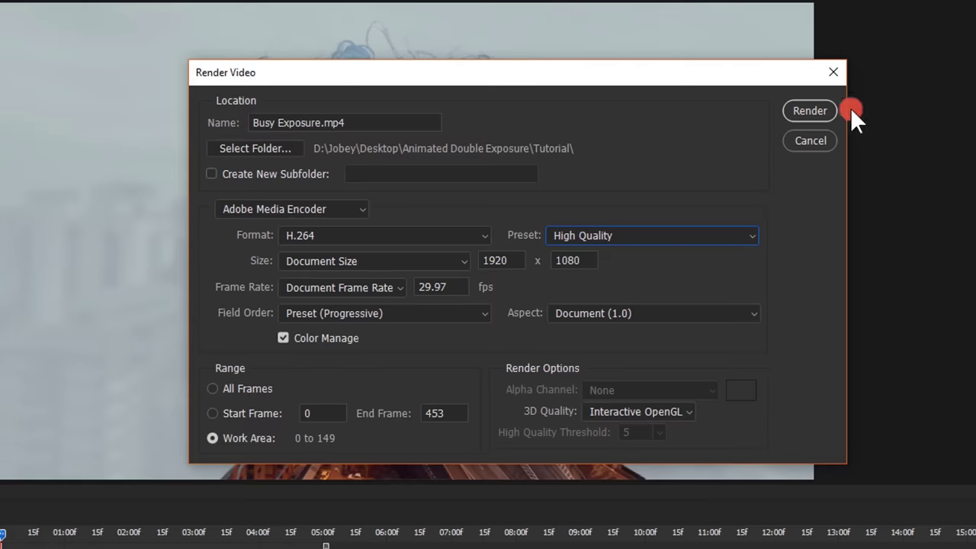
click(814, 108)
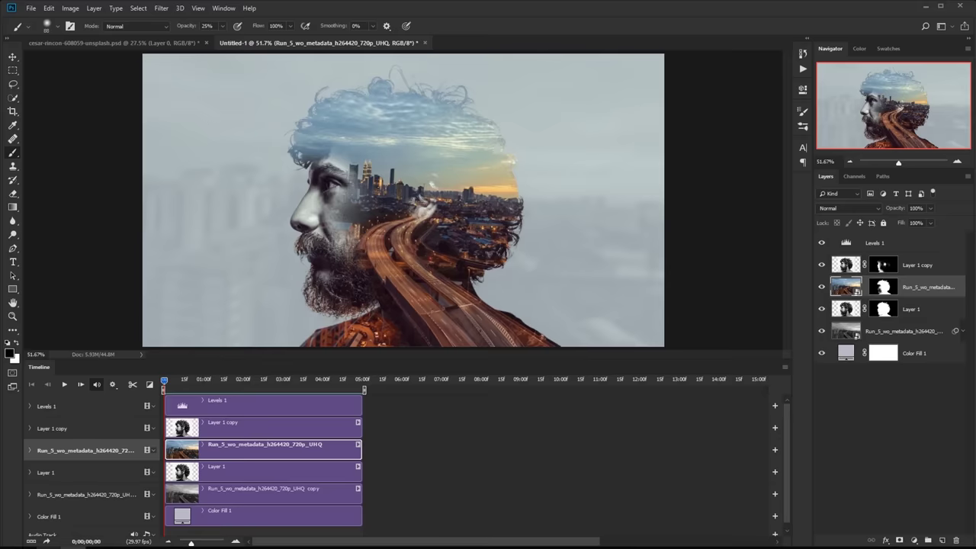
Switch to File Explorer and play Busy Exposure.mp4 from the Tutorial folder.
key(alt+Tab)
click(326, 309)
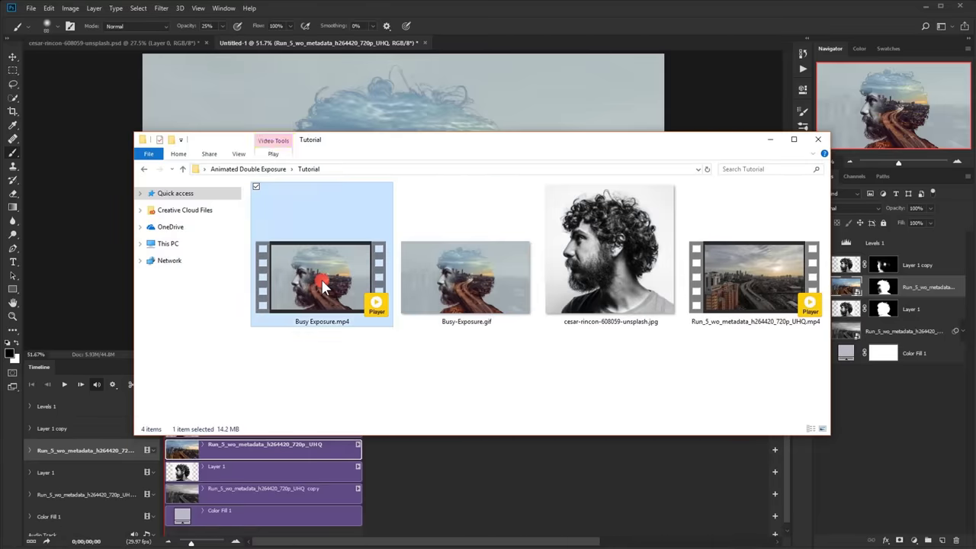
double_click(335, 265)
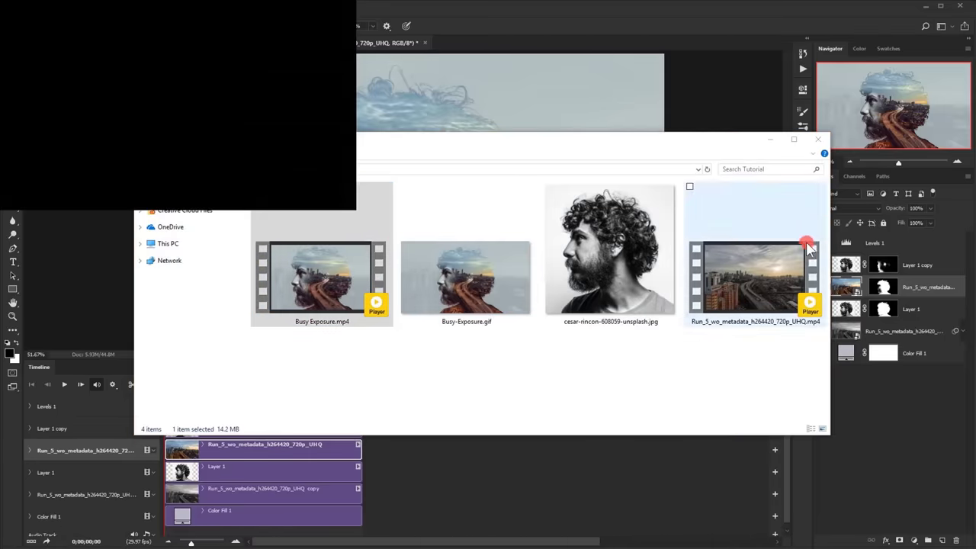